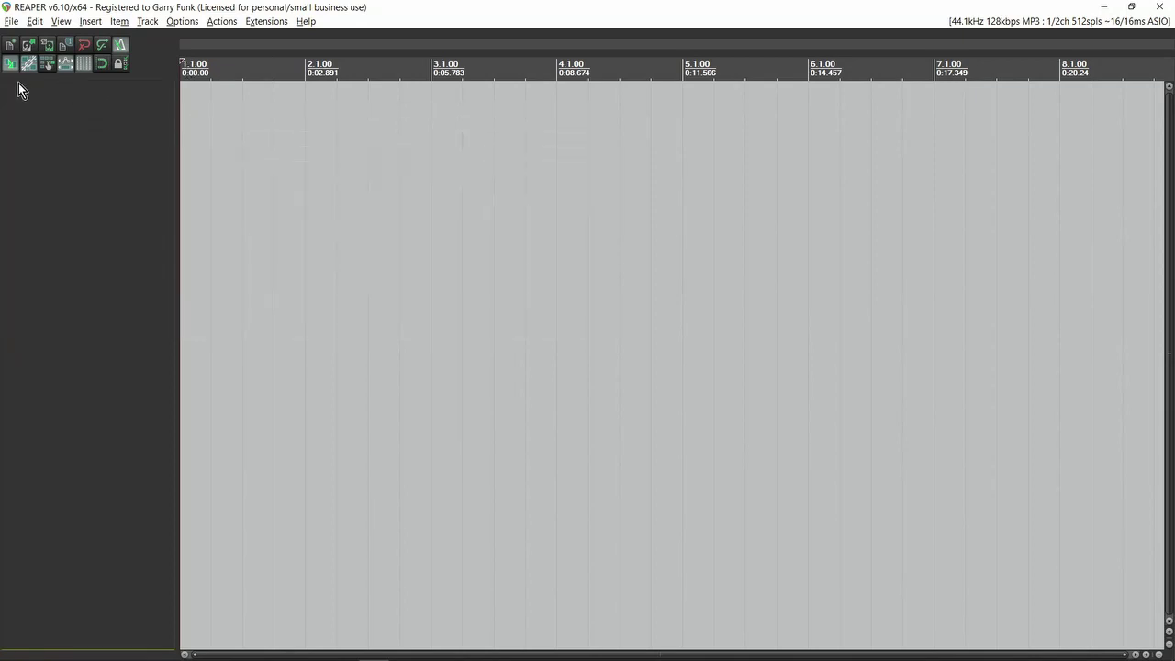
Step: Show the mixer and the transport bar in the project window
{"action": "left_click", "coordinate": [60, 22]}
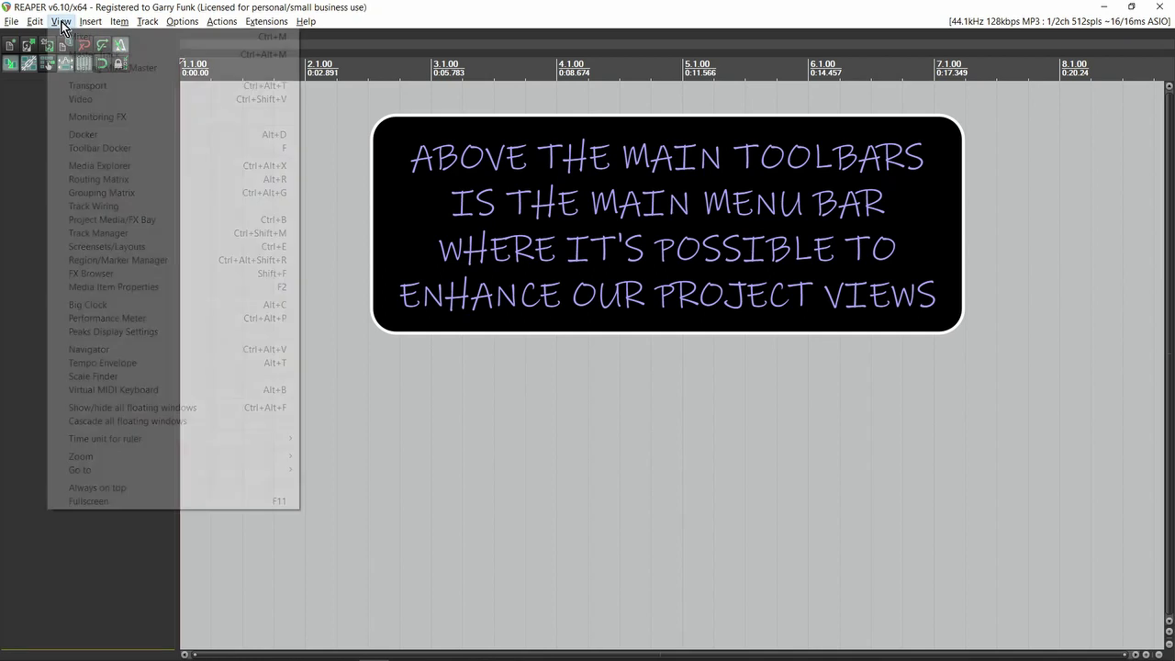
{"action": "left_click", "coordinate": [63, 37]}
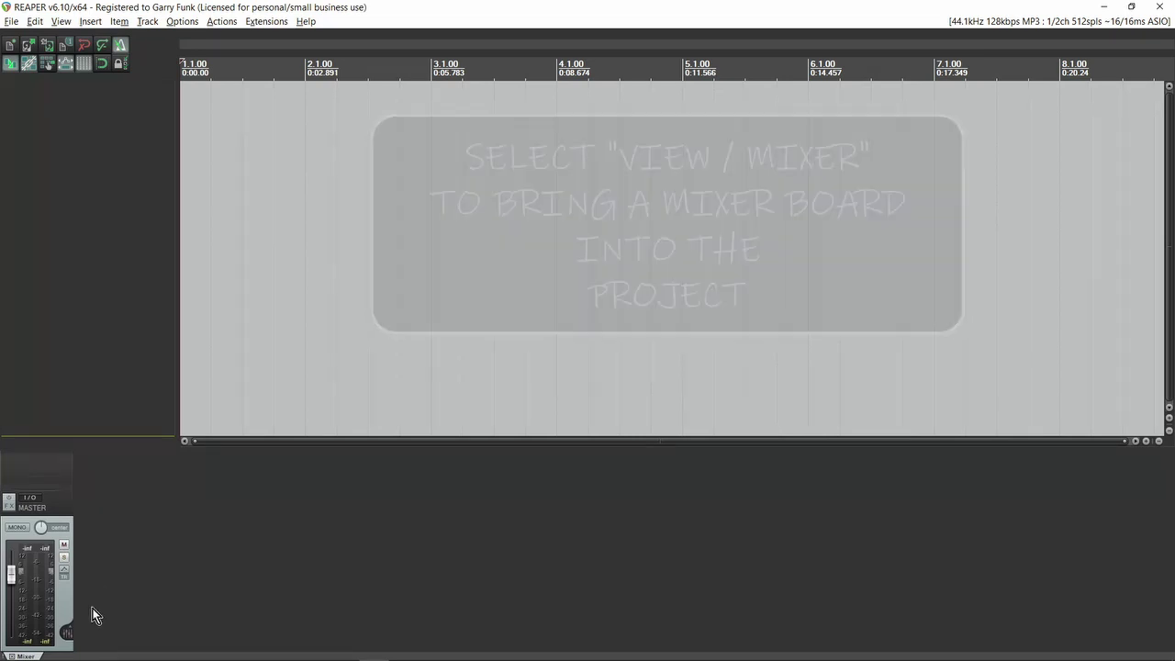
{"action": "left_click", "coordinate": [61, 22]}
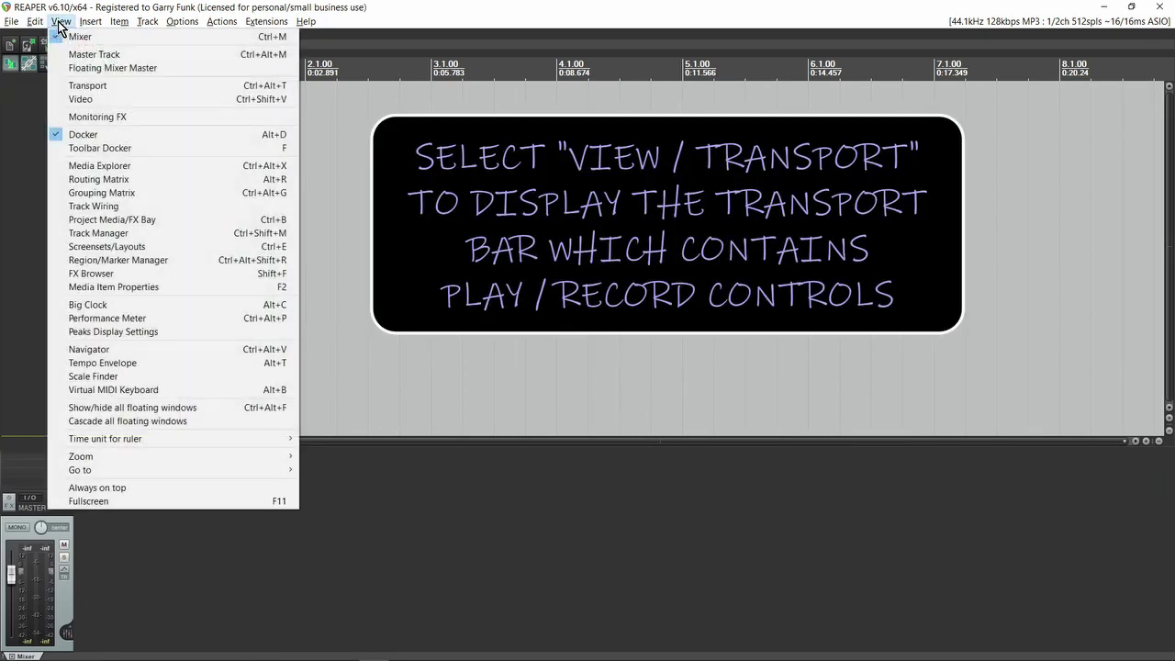
{"action": "left_click", "coordinate": [67, 88]}
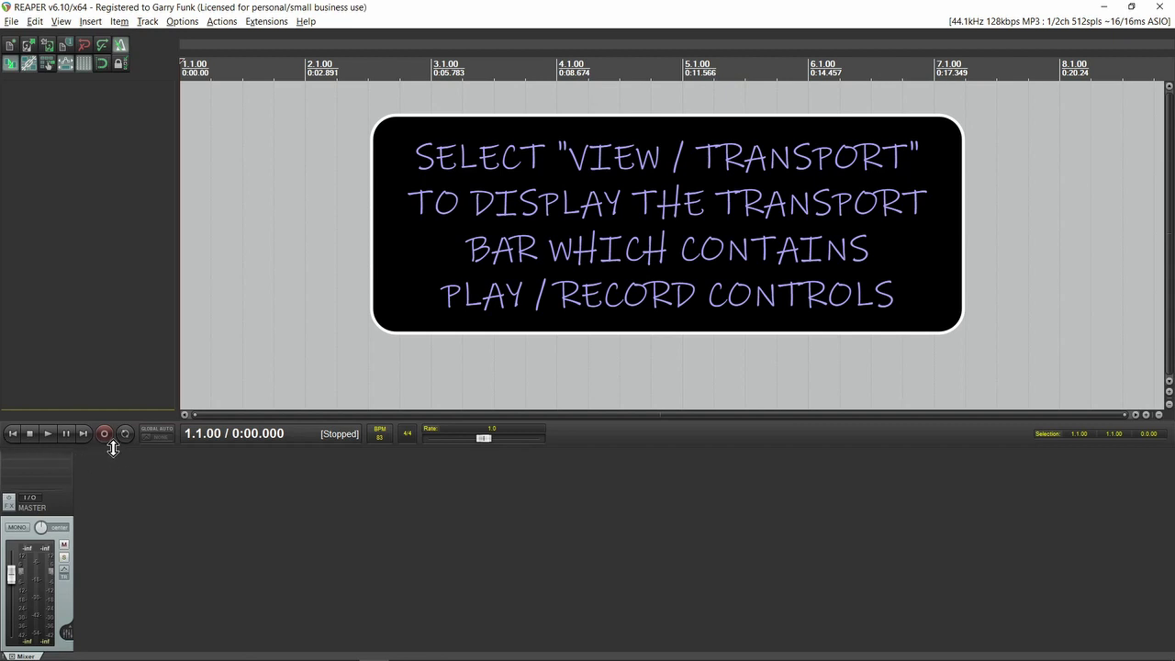
Step: Show the master track in the track control panel and display the project's tempo envelope
{"action": "left_click", "coordinate": [61, 22]}
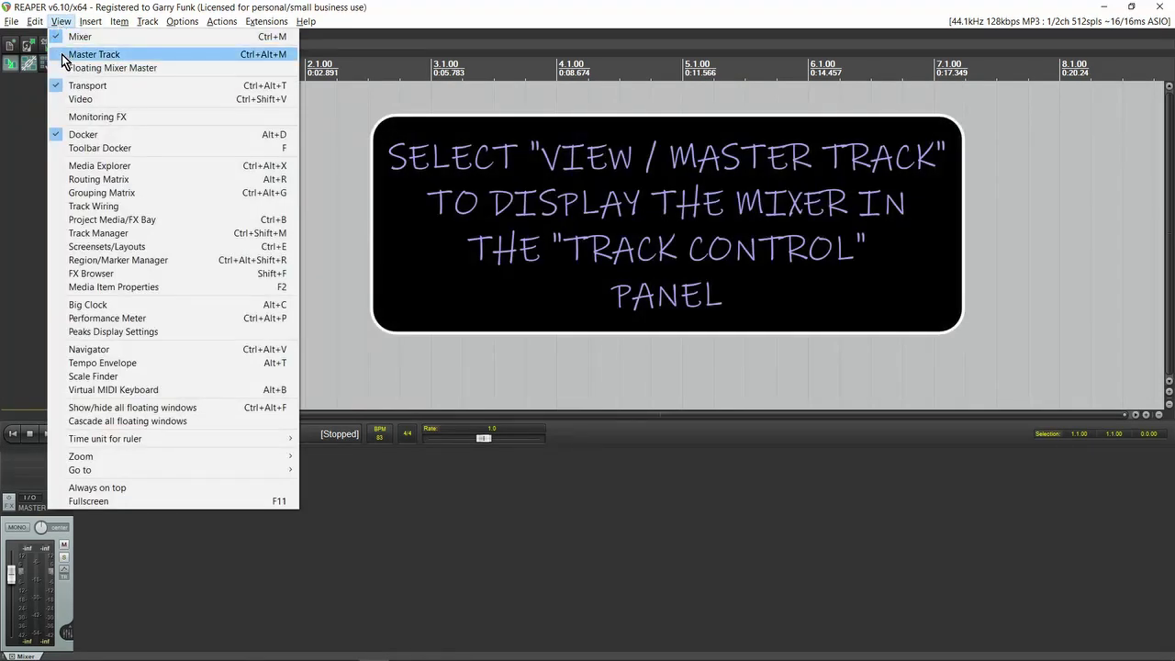
{"action": "left_click", "coordinate": [144, 56]}
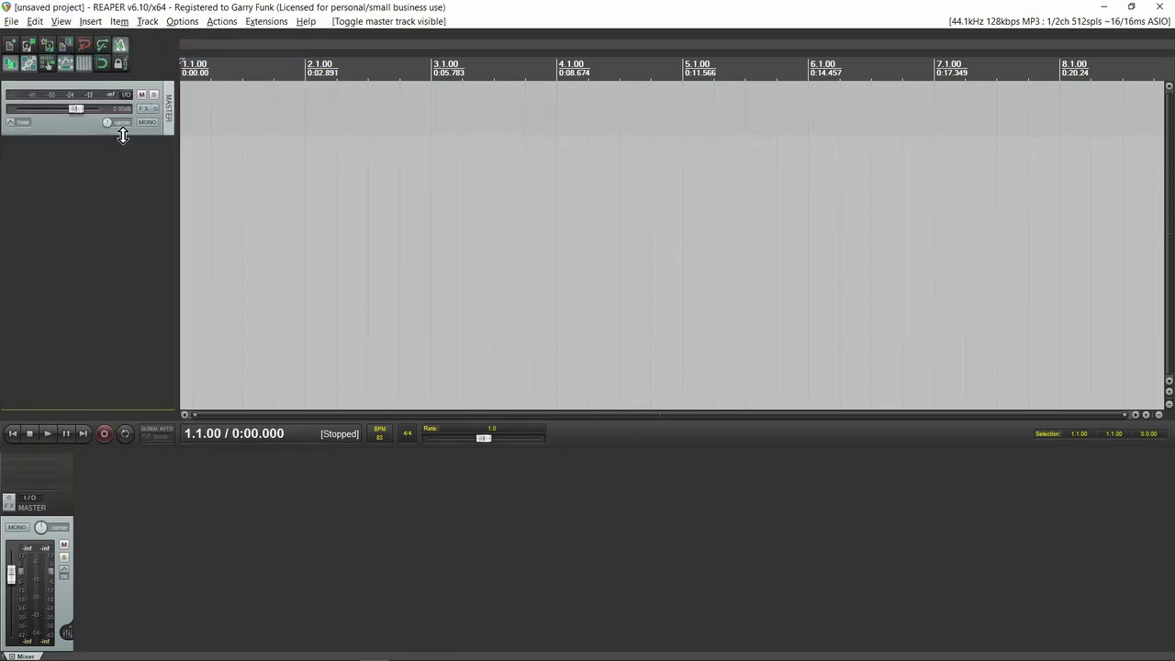
{"action": "left_click", "coordinate": [60, 22]}
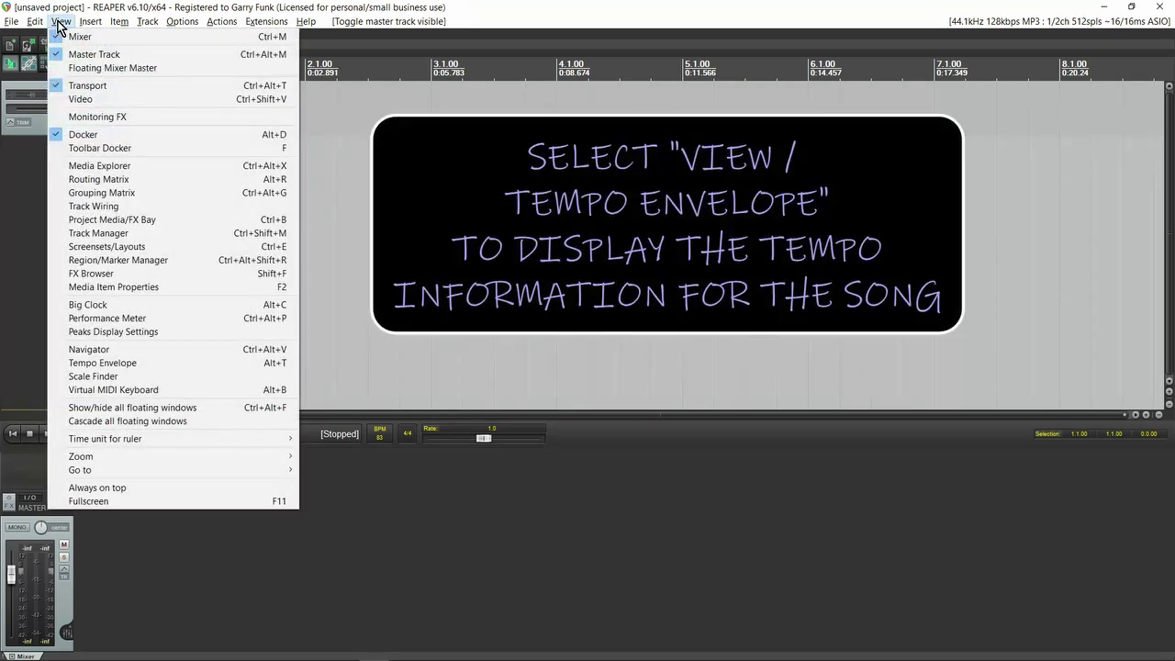
{"action": "left_click", "coordinate": [88, 365]}
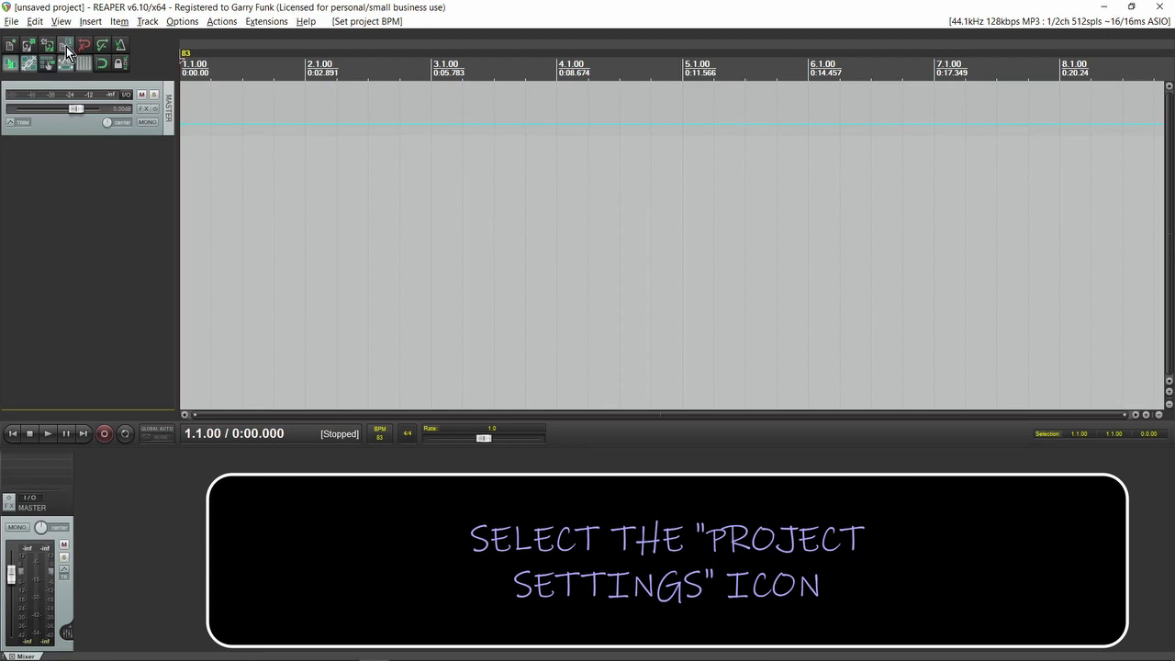
Step: Try to set the project tempo to 181 BPM in the project settings
{"action": "left_click", "coordinate": [66, 46]}
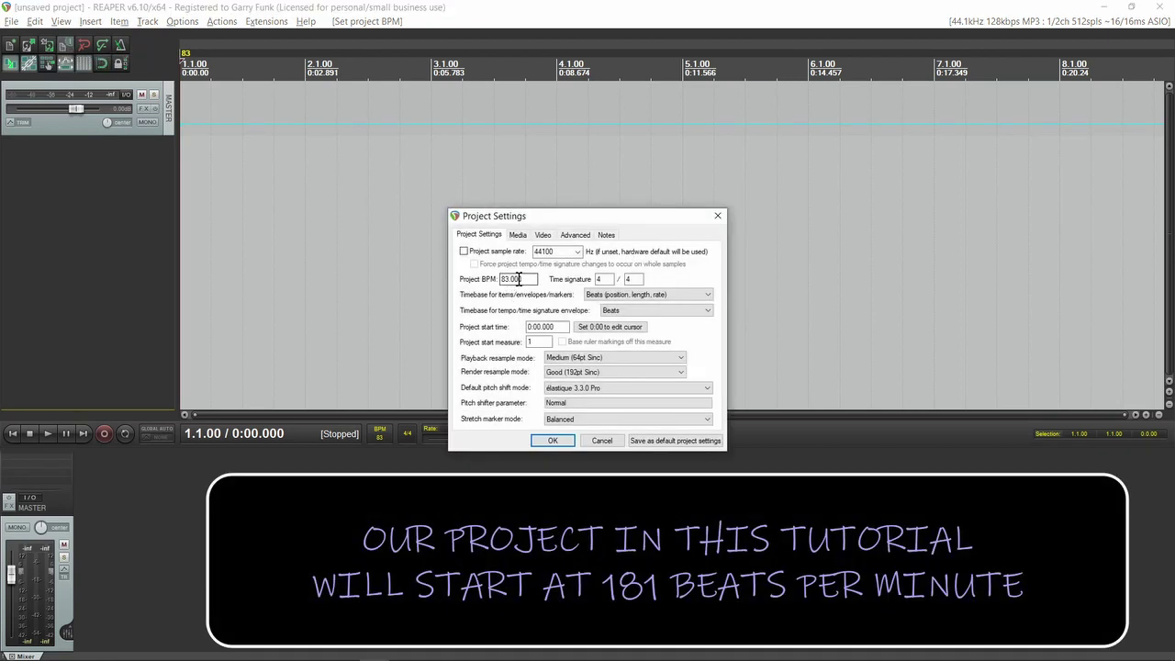
{"action": "left_click_drag", "start_coordinate": [524, 279], "coordinate": [500, 281]}
{"action": "type", "text": "181"}
{"action": "left_click", "coordinate": [553, 441]}
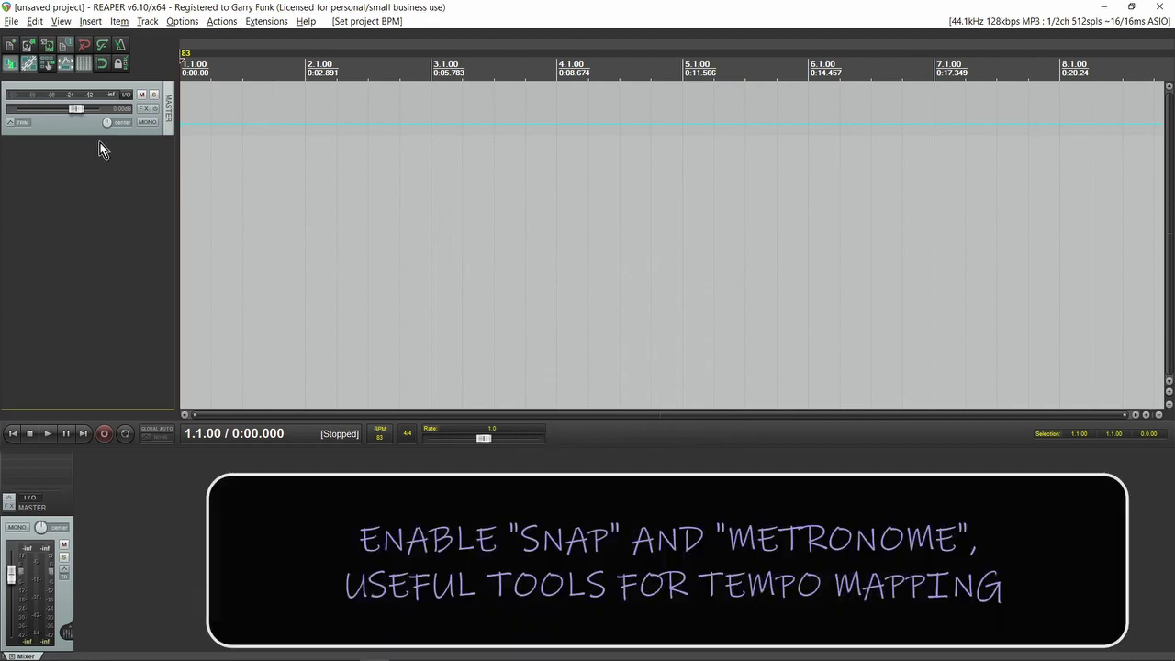
Step: Enable snapping and the metronome
{"action": "left_click", "coordinate": [100, 59]}
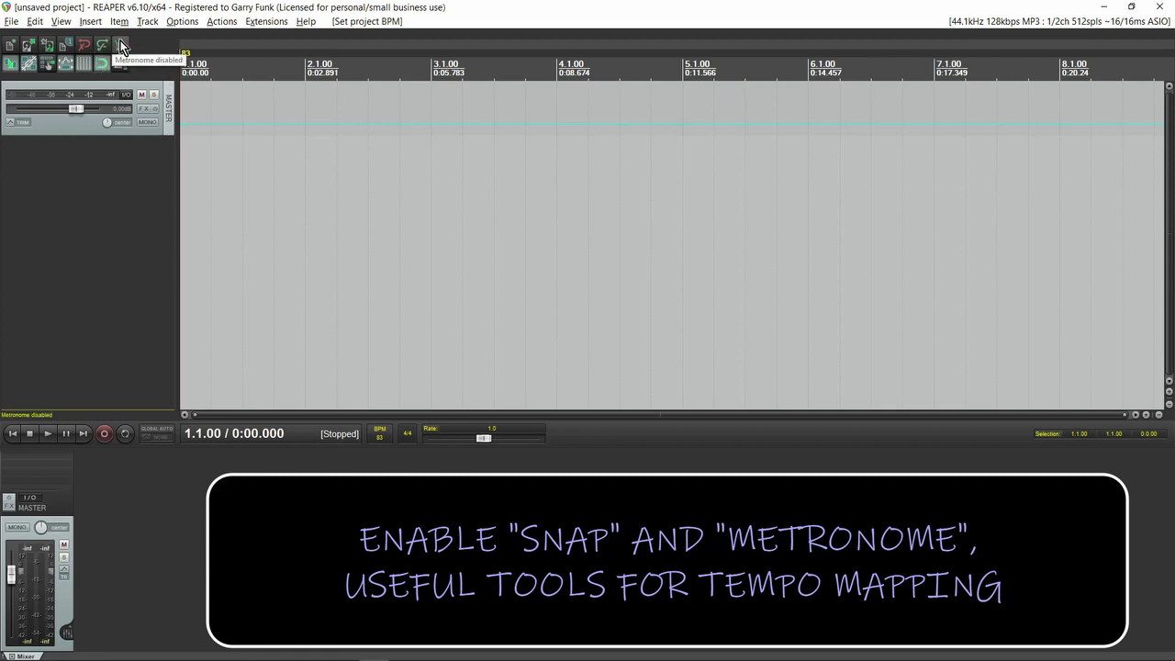
{"action": "left_click", "coordinate": [123, 46]}
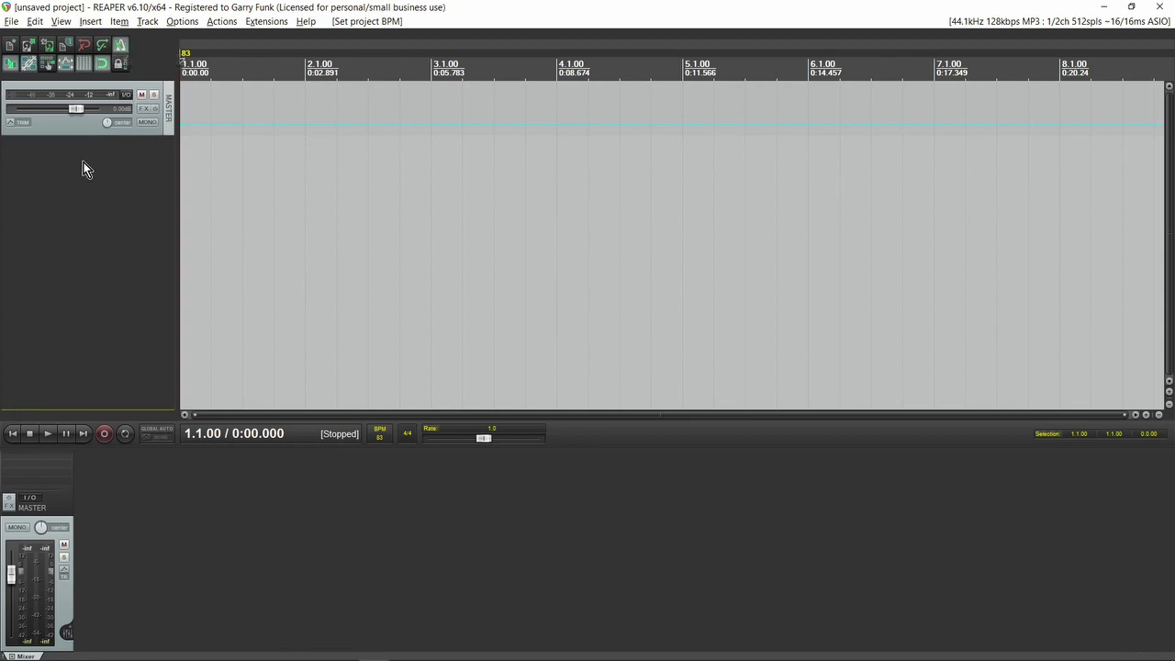
Step: Add a track below the master track and name it NEW TRACK
{"action": "double_click", "coordinate": [79, 163]}
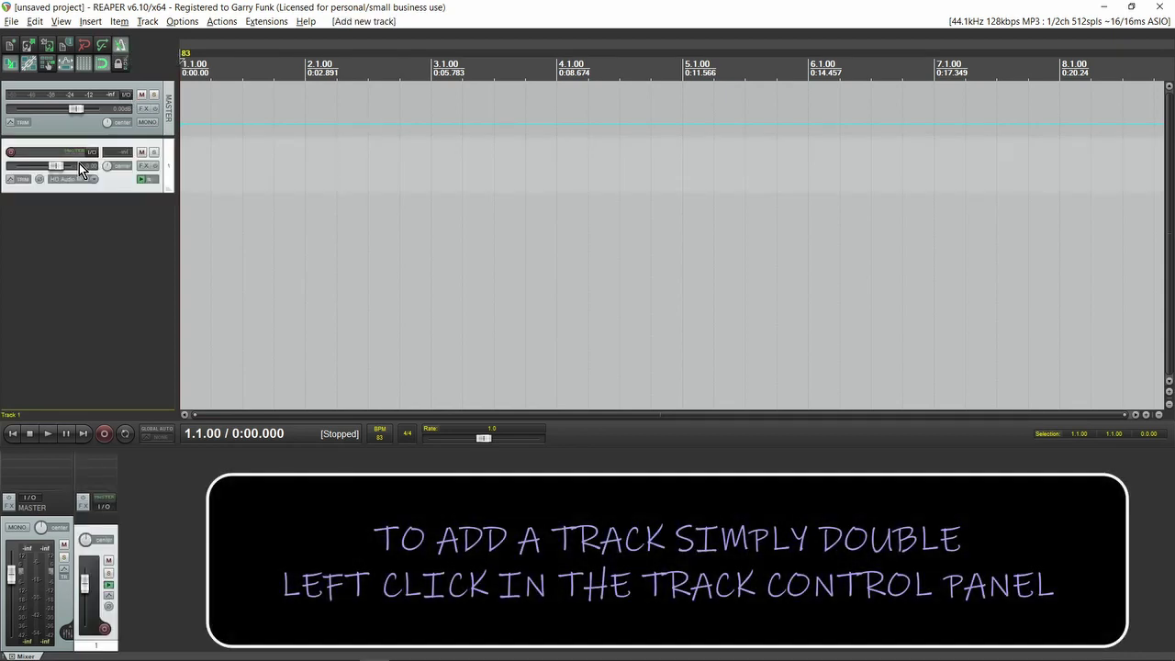
{"action": "double_click", "coordinate": [30, 153]}
{"action": "key", "text": "Return"}
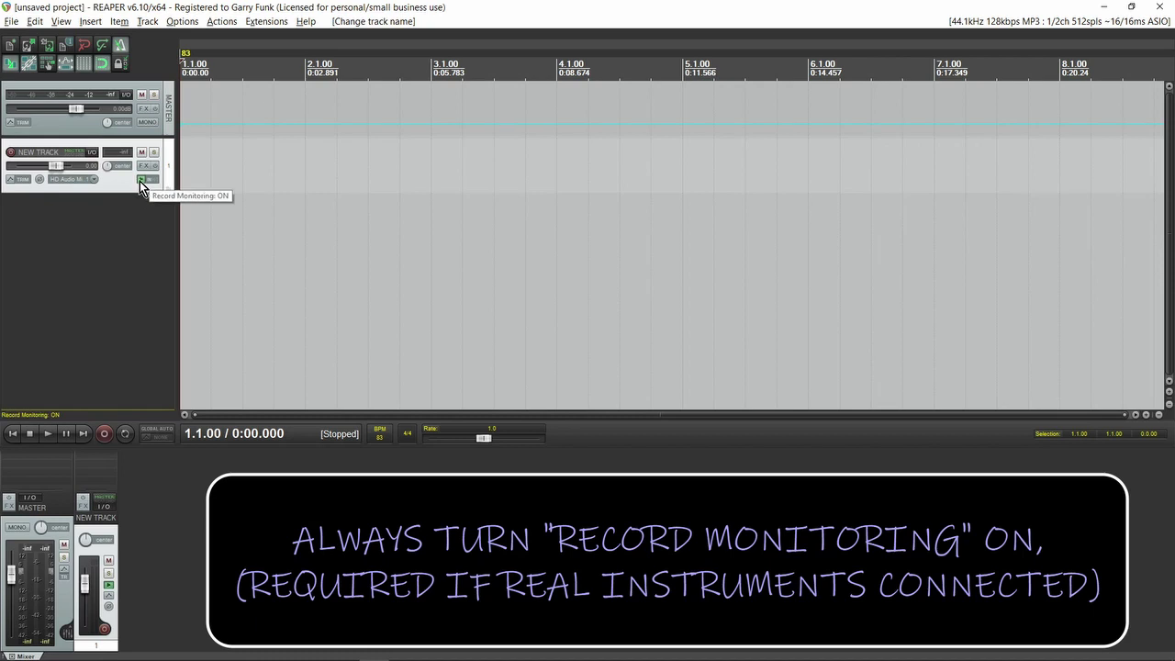
Step: Cycle NEW TRACK's record monitoring through its modes and back to on
{"action": "left_click", "coordinate": [139, 179]}
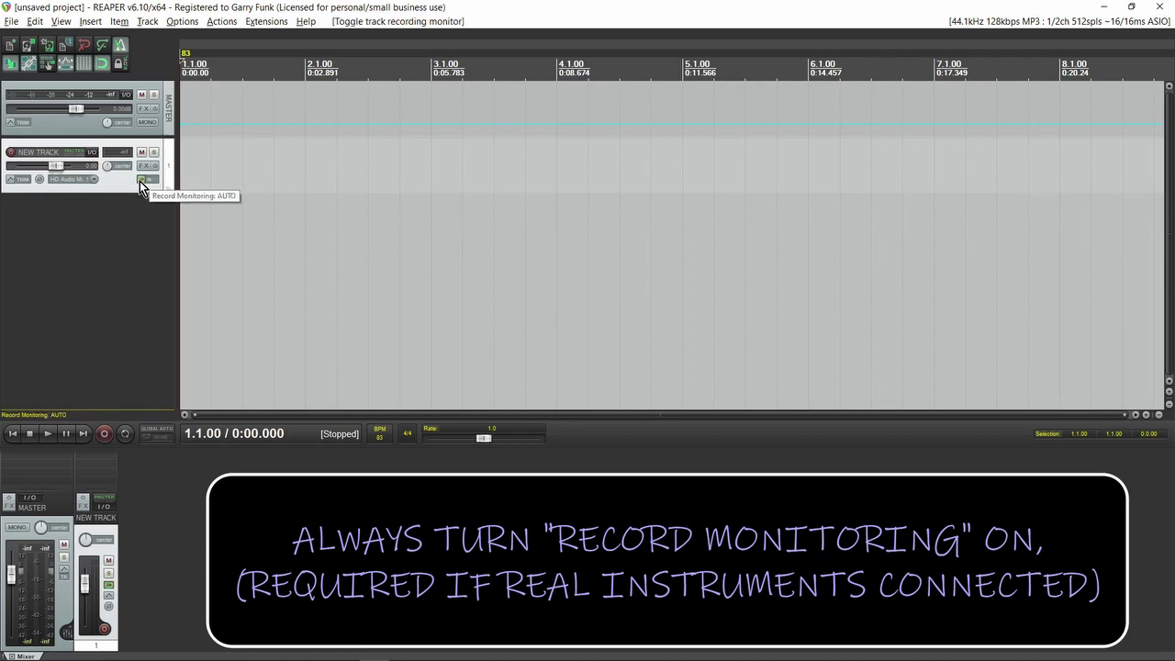
{"action": "left_click", "coordinate": [139, 179]}
{"action": "left_click", "coordinate": [140, 180]}
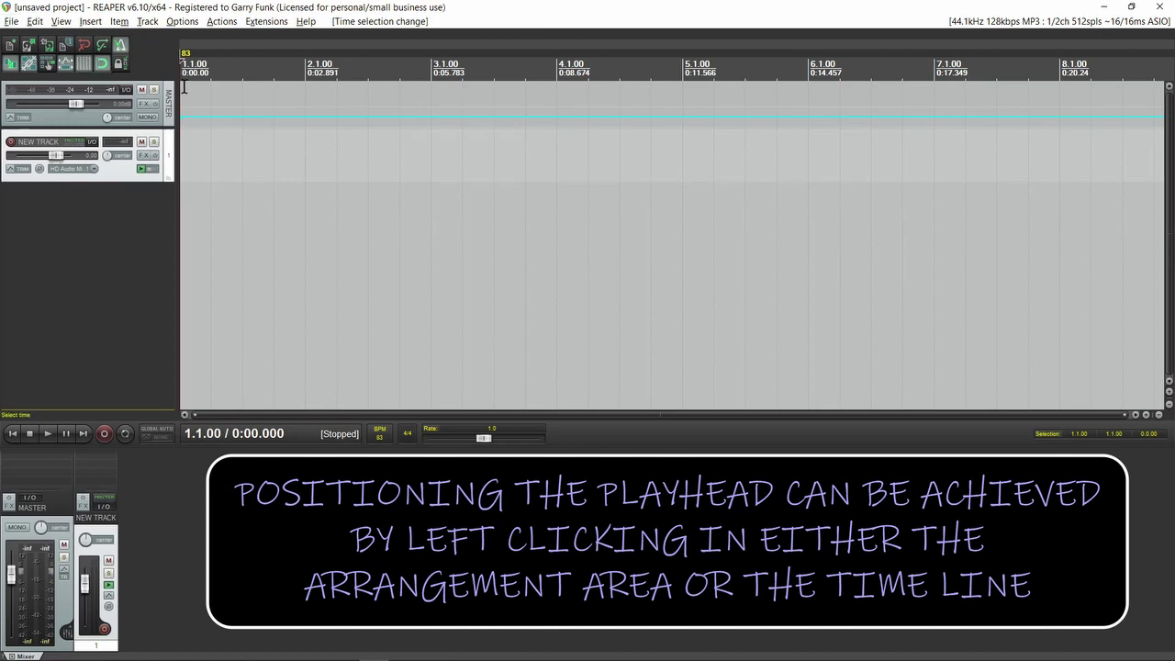
Step: Place the edit cursor successively at the start of measures 2, 3, 4, 5 and 6
{"action": "left_click", "coordinate": [306, 83]}
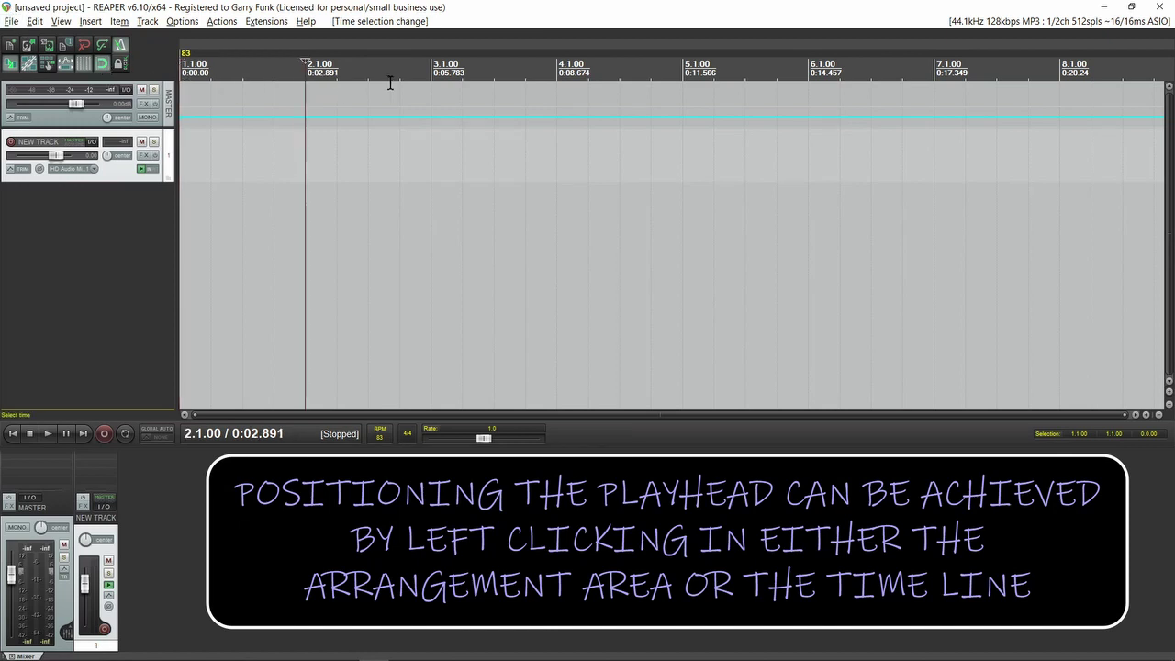
{"action": "left_click", "coordinate": [429, 83]}
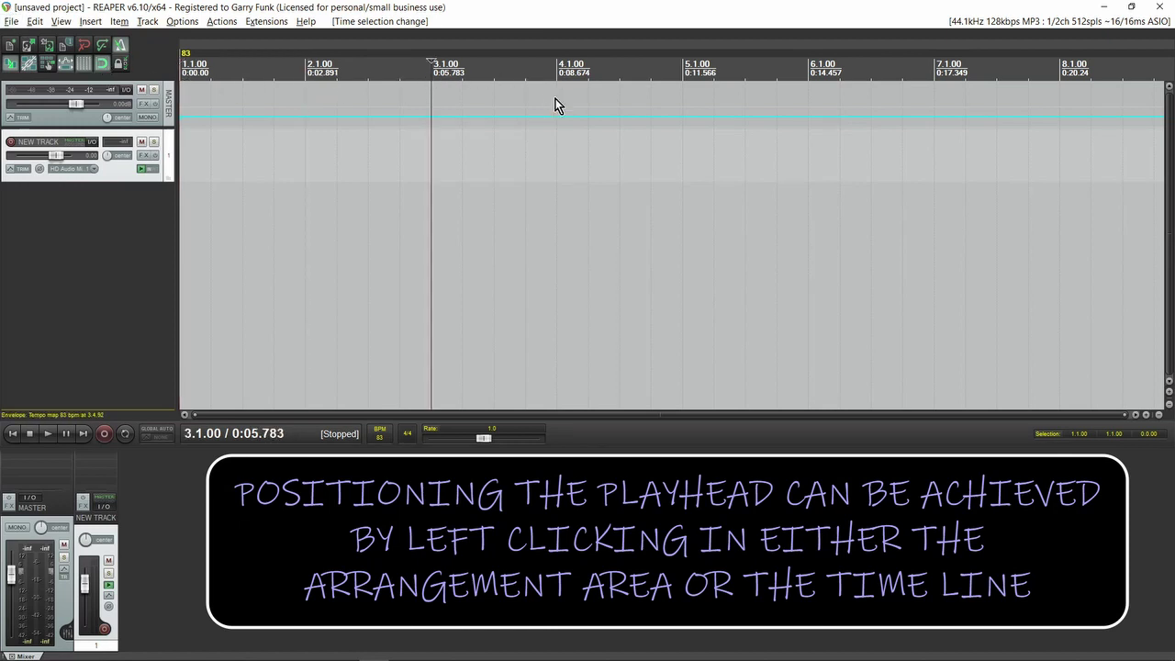
{"action": "left_click", "coordinate": [557, 143]}
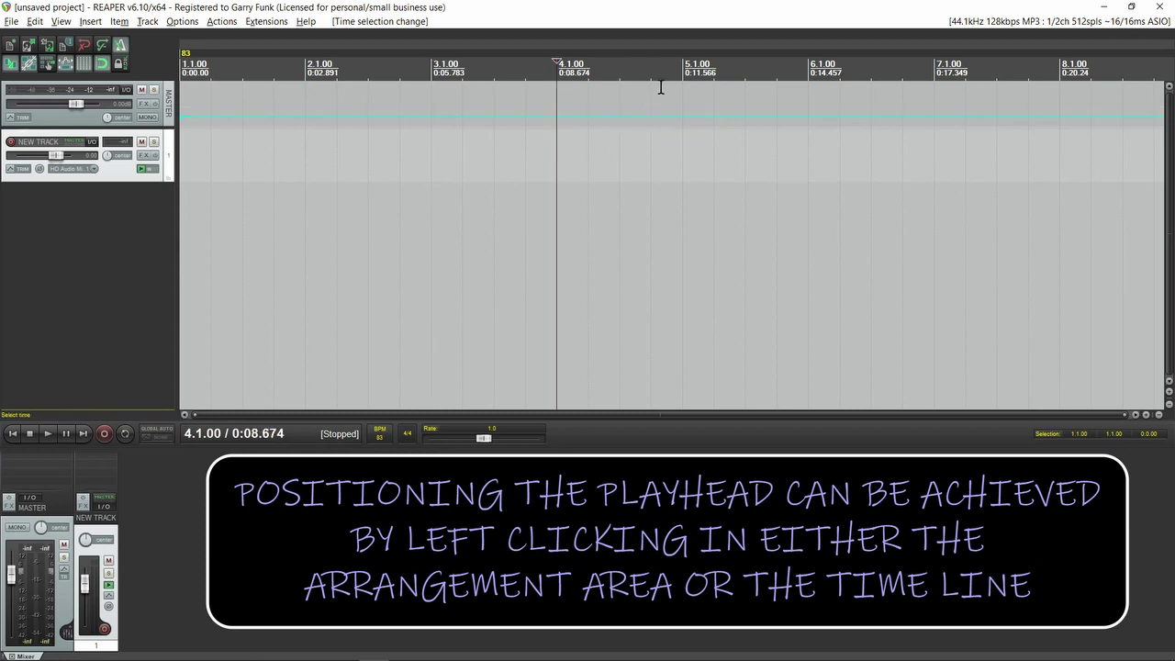
{"action": "left_click", "coordinate": [684, 66]}
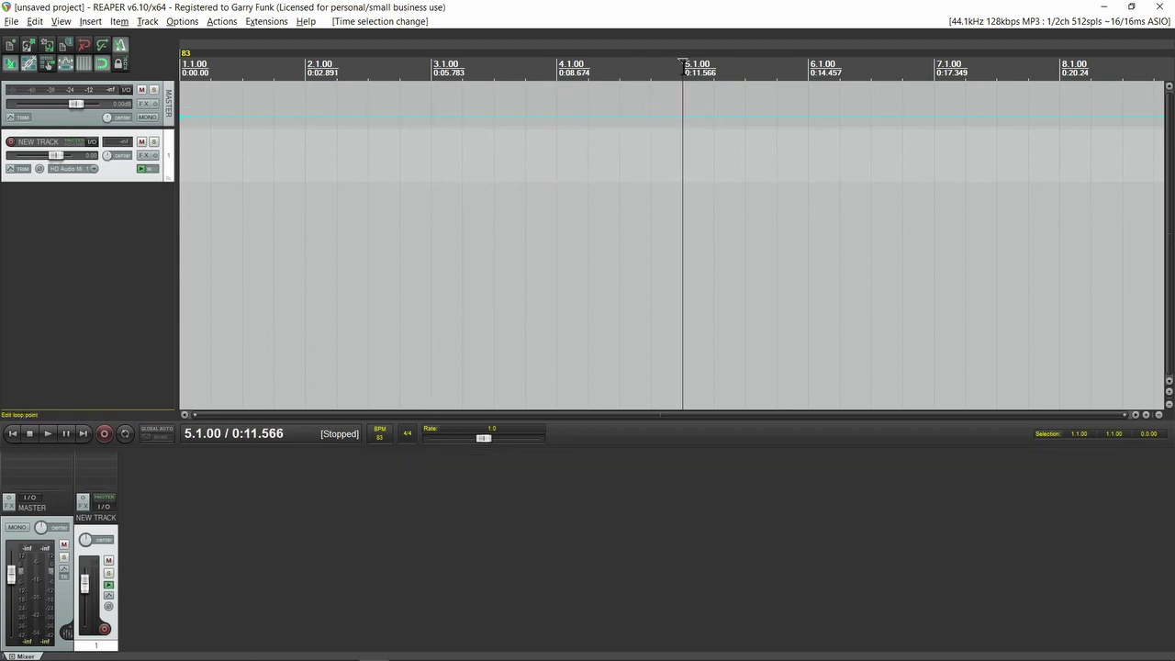
{"action": "left_click", "coordinate": [810, 156]}
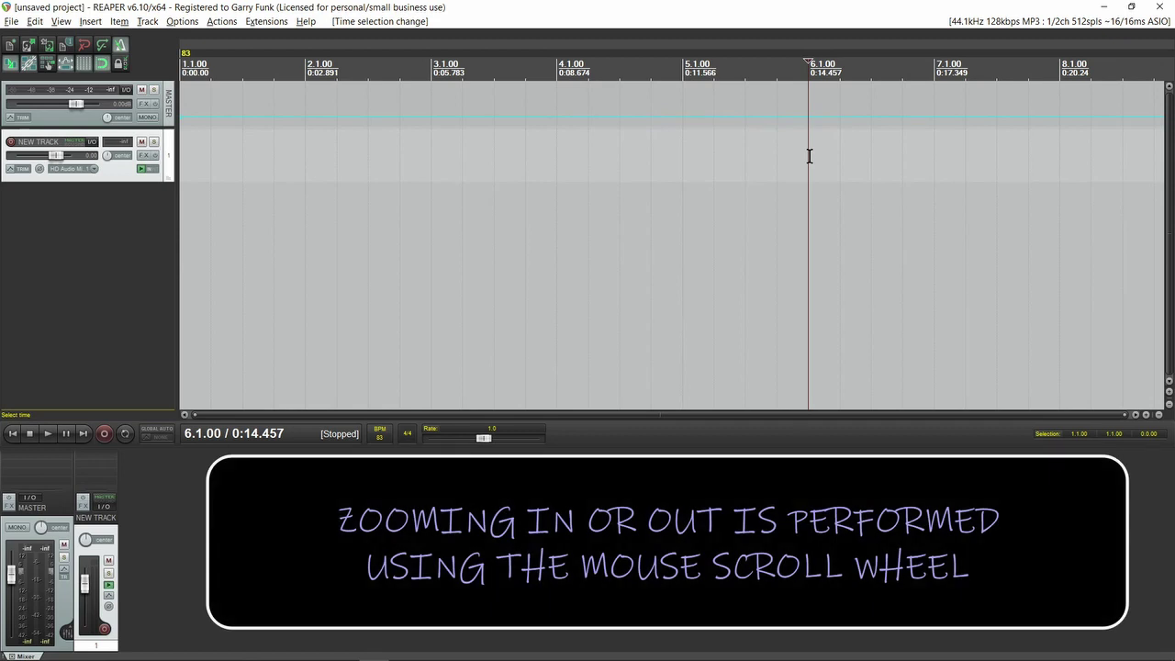
{"action": "scroll", "coordinate": [810, 139], "scroll_direction": "up", "scroll_amount": 3}
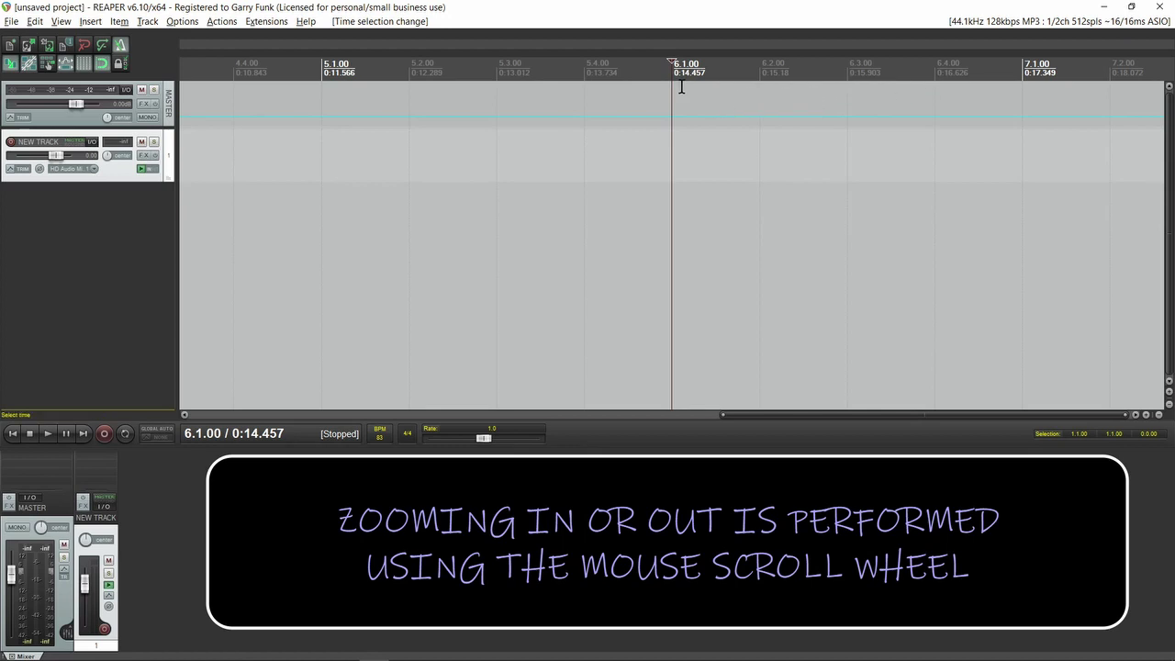
{"action": "scroll", "coordinate": [682, 87], "scroll_direction": "down", "scroll_amount": 2}
{"action": "scroll", "coordinate": [682, 87], "scroll_direction": "down", "scroll_amount": 3}
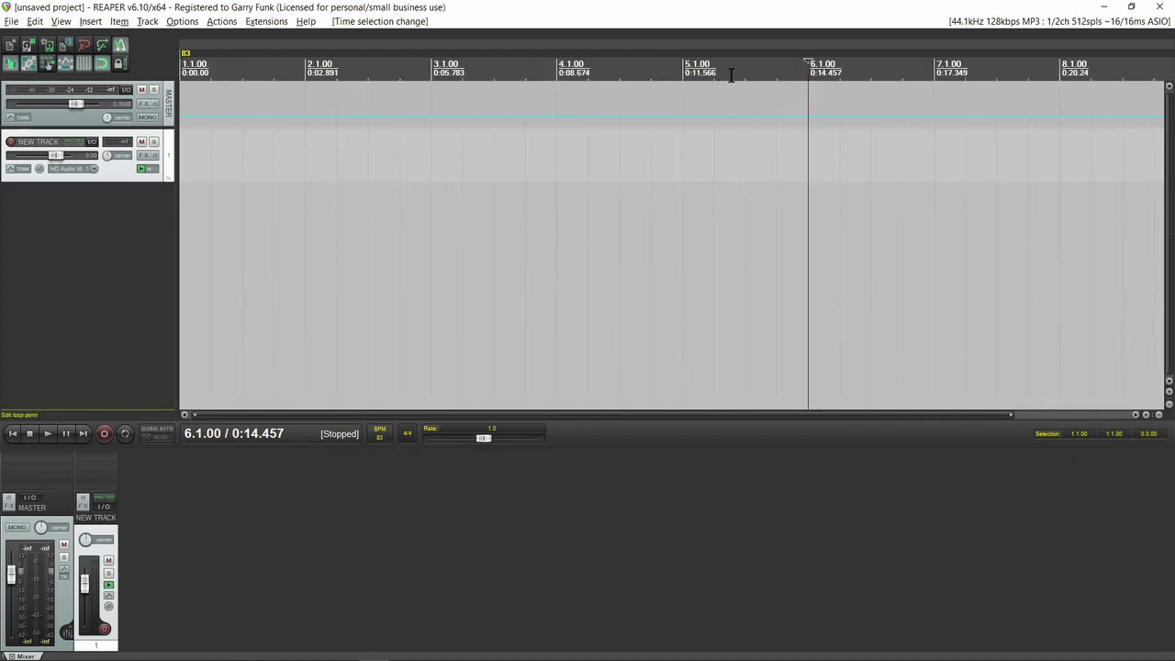
Step: Make a time selection from 1.1.00 to 4.1.00, return the cursor to the project start and test playback
{"action": "left_click_drag", "start_coordinate": [557, 85], "coordinate": [199, 87]}
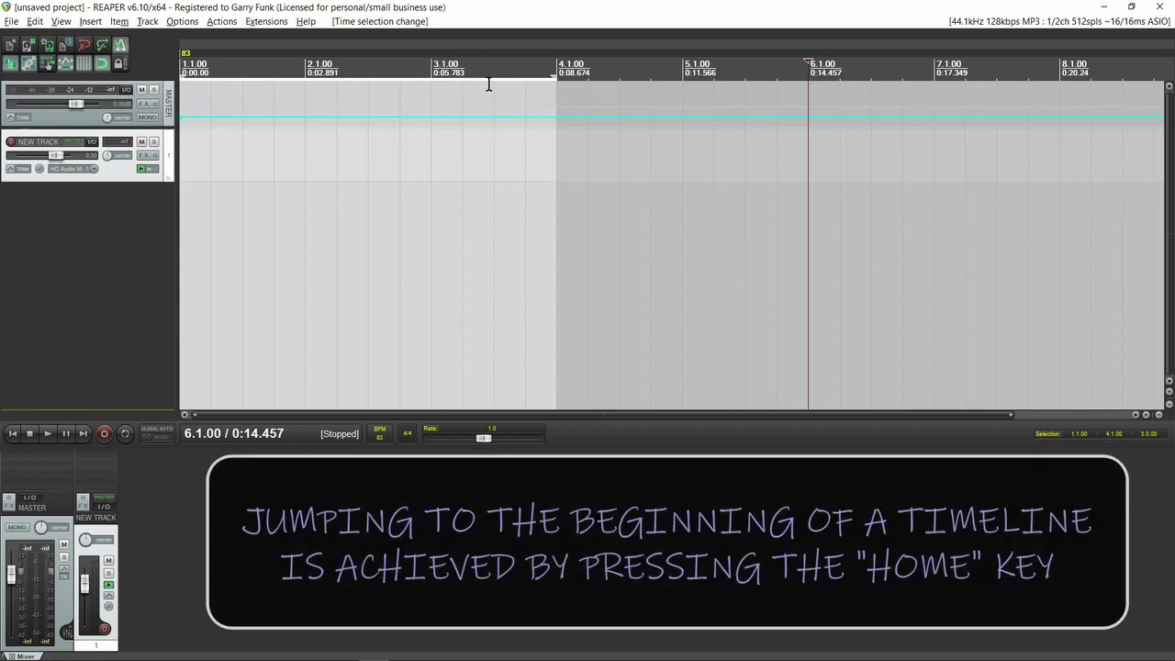
{"action": "key", "text": "Home"}
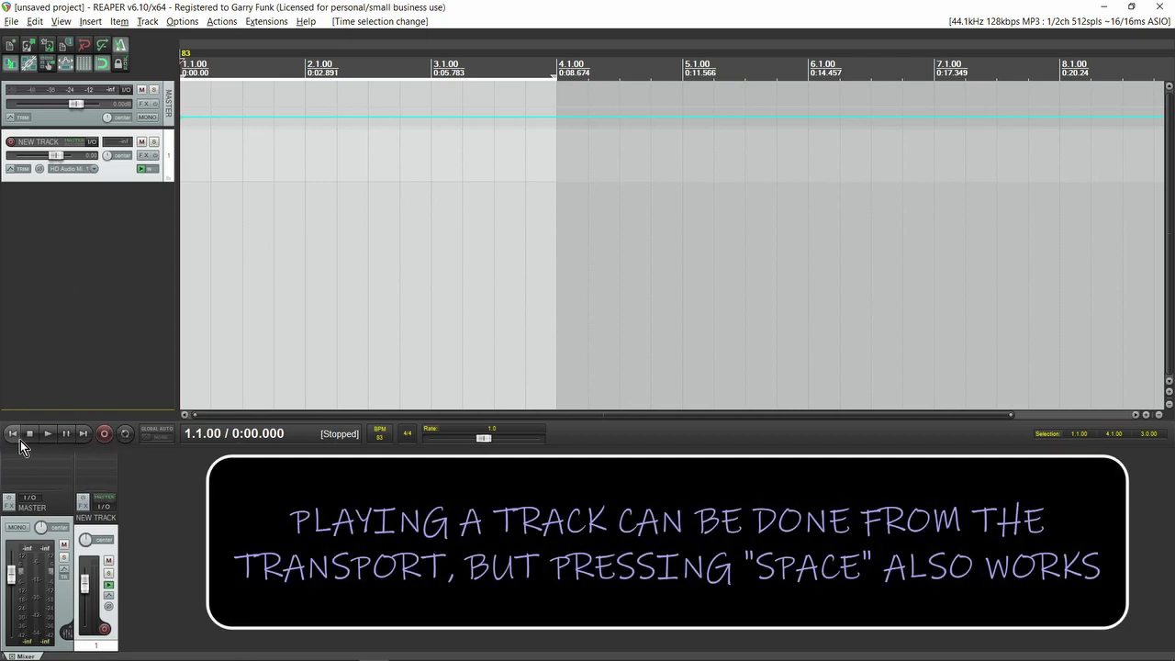
{"action": "key", "text": "space"}
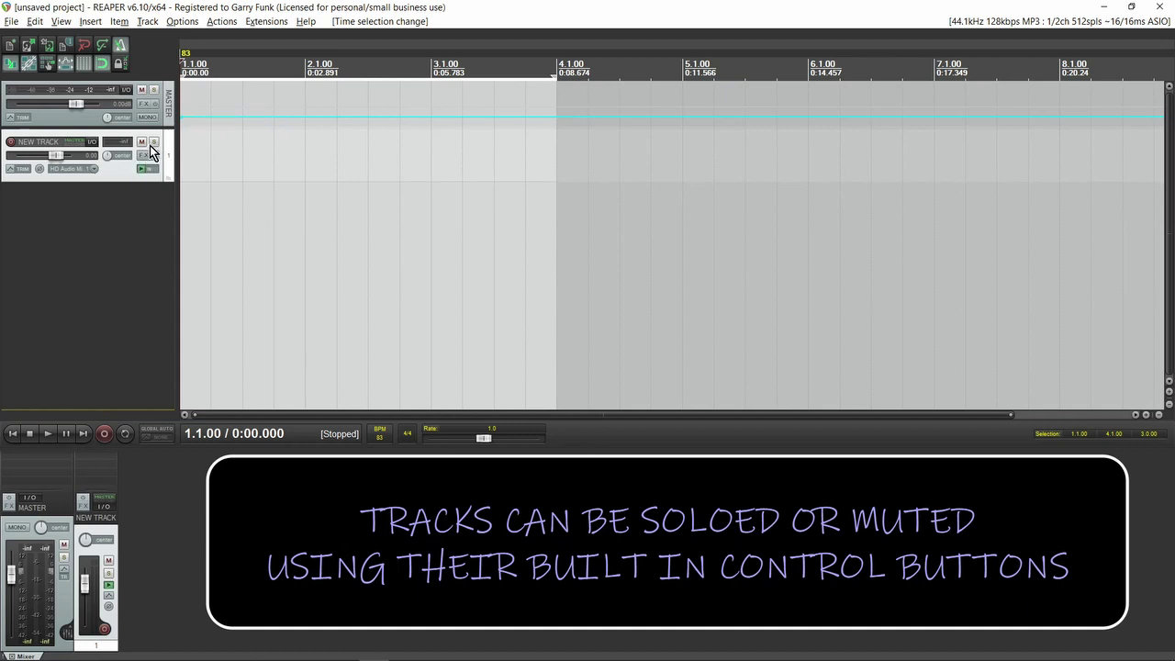
Step: Solo and unsolo NEW TRACK, and mute and unmute it
{"action": "left_click", "coordinate": [154, 143]}
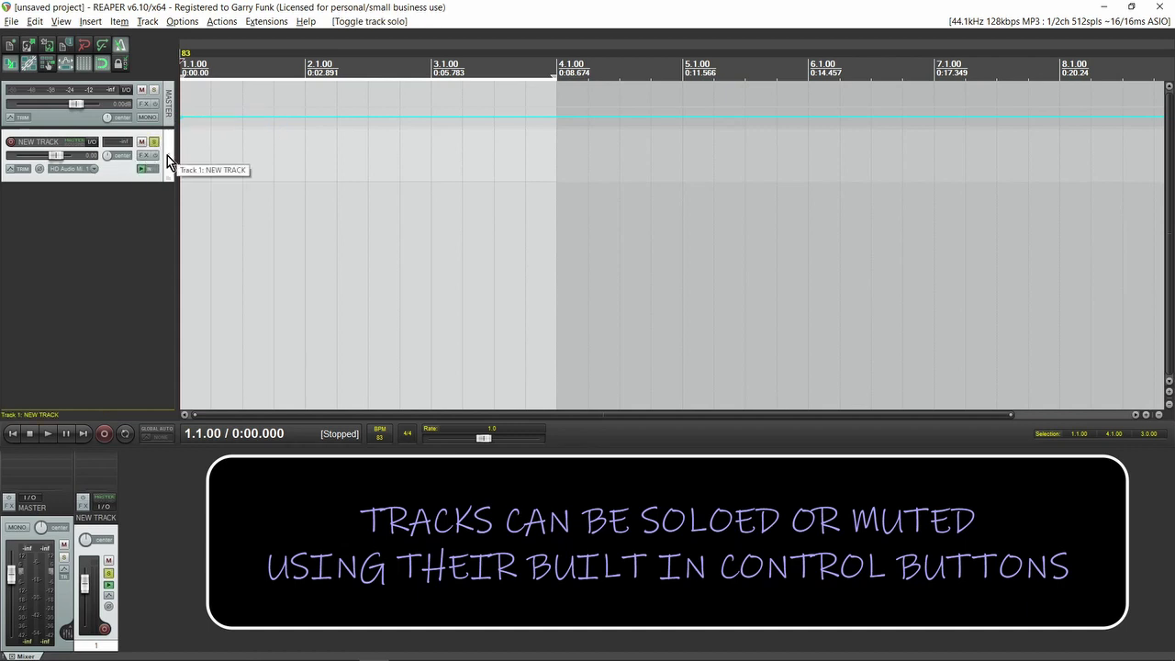
{"action": "left_click", "coordinate": [154, 142]}
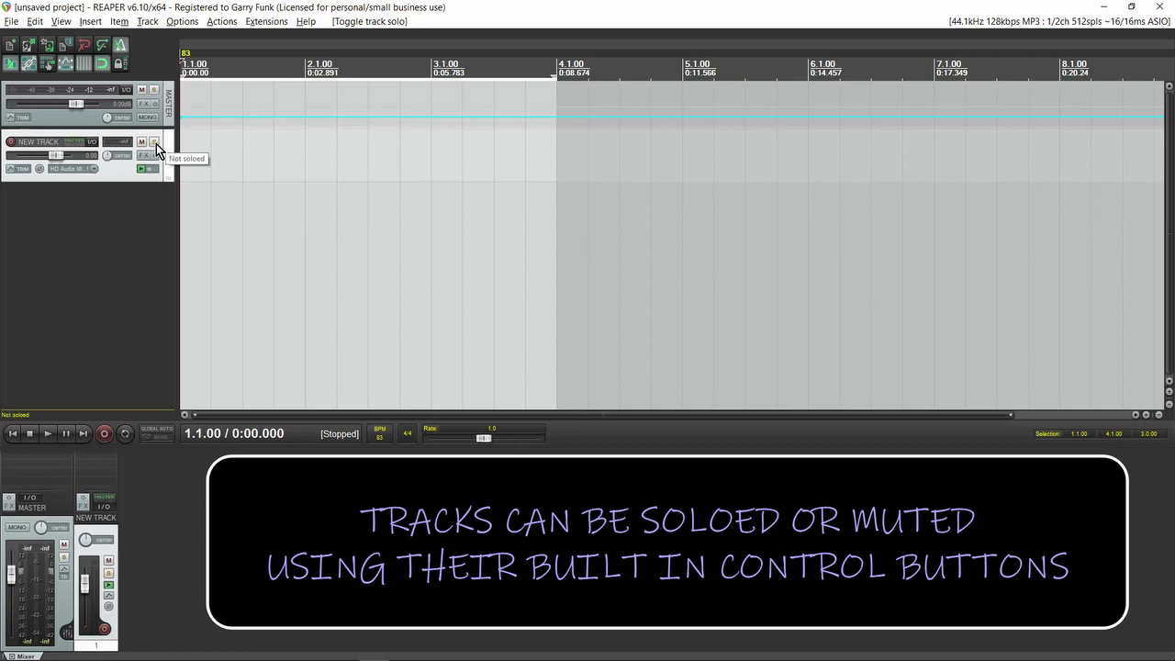
{"action": "left_click", "coordinate": [141, 143]}
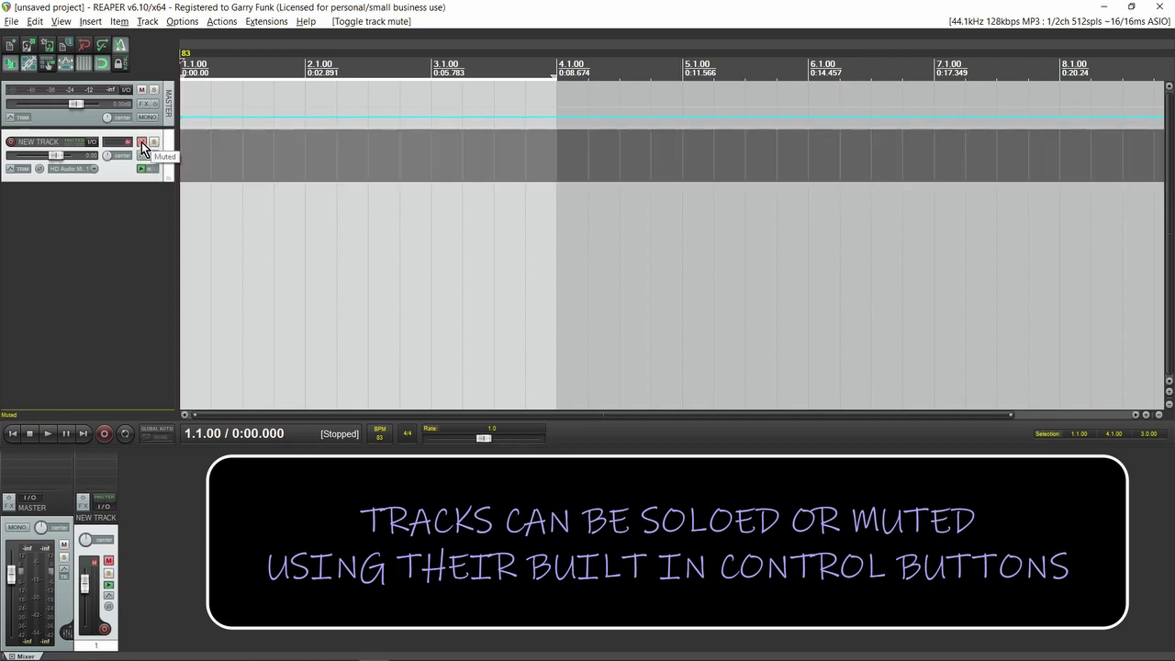
{"action": "left_click", "coordinate": [141, 142]}
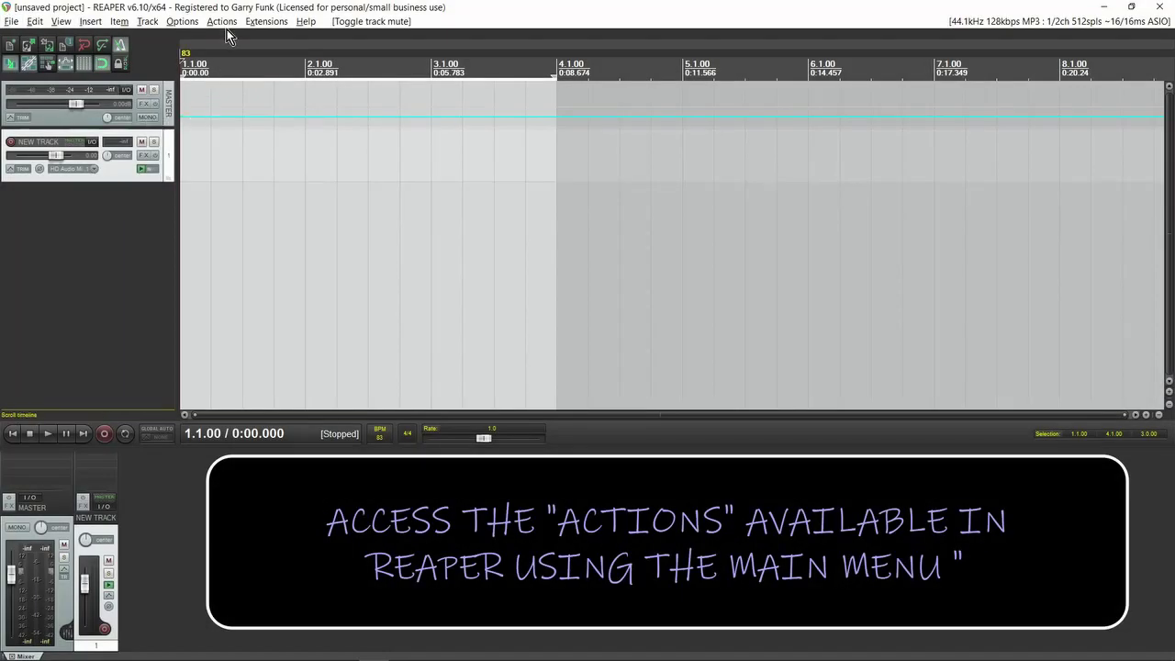
Step: Open the action list and filter it for SPLIT to look up the item-splitting actions
{"action": "left_click", "coordinate": [223, 22]}
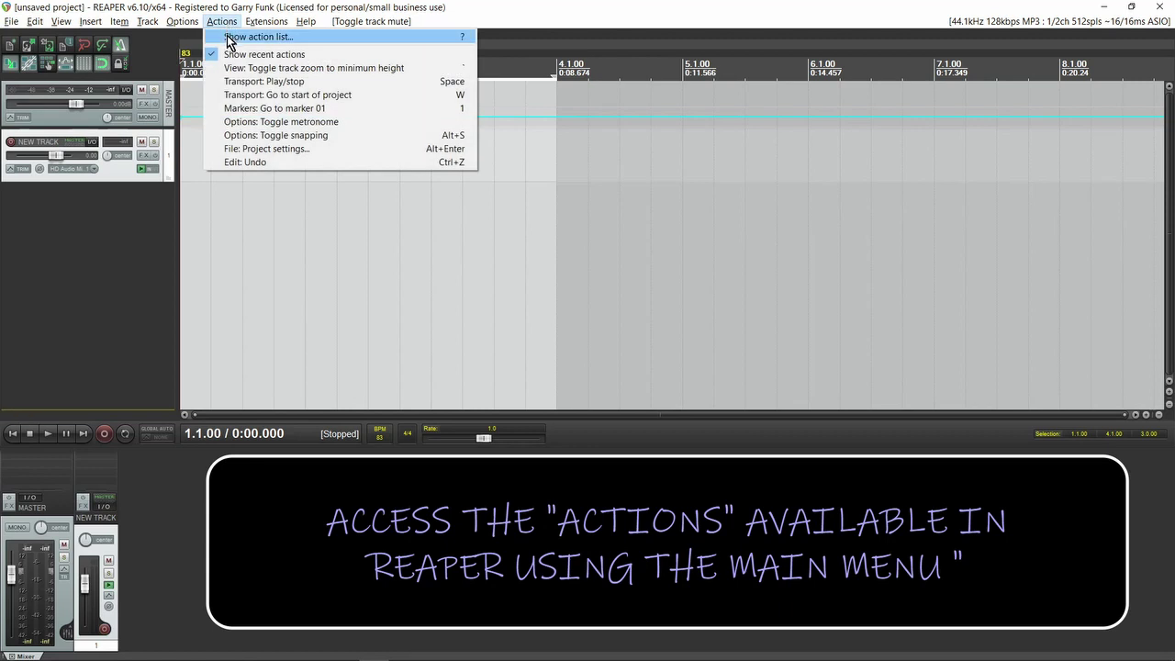
{"action": "left_click", "coordinate": [292, 39]}
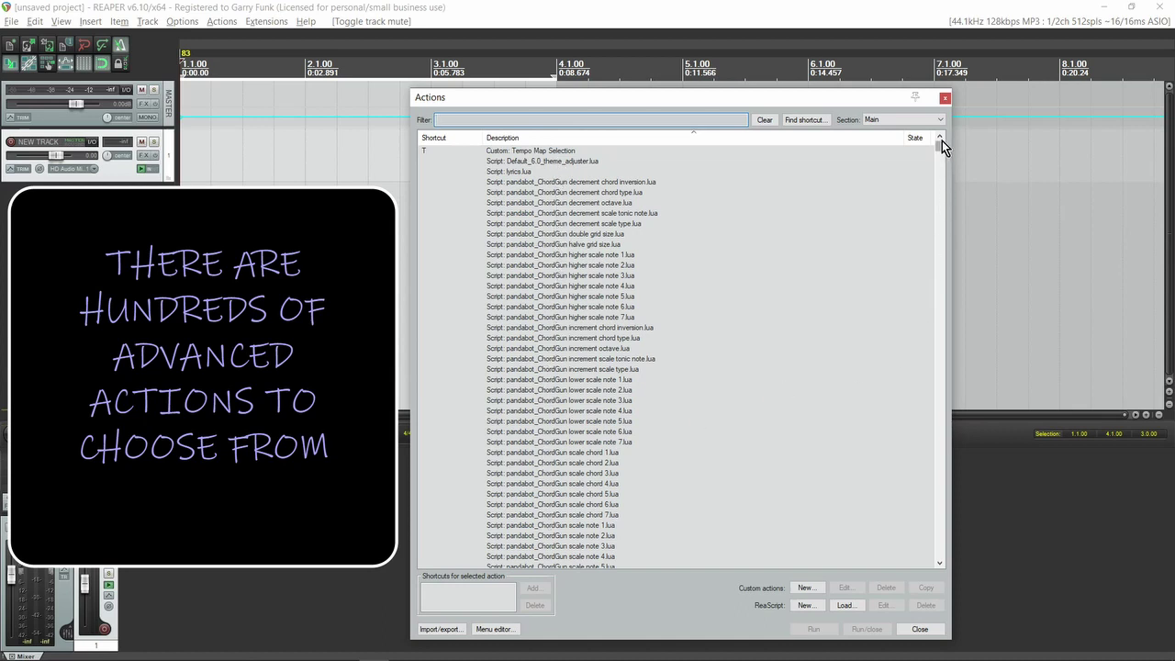
{"action": "mouse_move", "coordinate": [941, 143]}
{"action": "left_mouse_down"}
{"action": "mouse_move", "coordinate": [941, 179]}
{"action": "mouse_move", "coordinate": [941, 147]}
{"action": "left_mouse_up"}
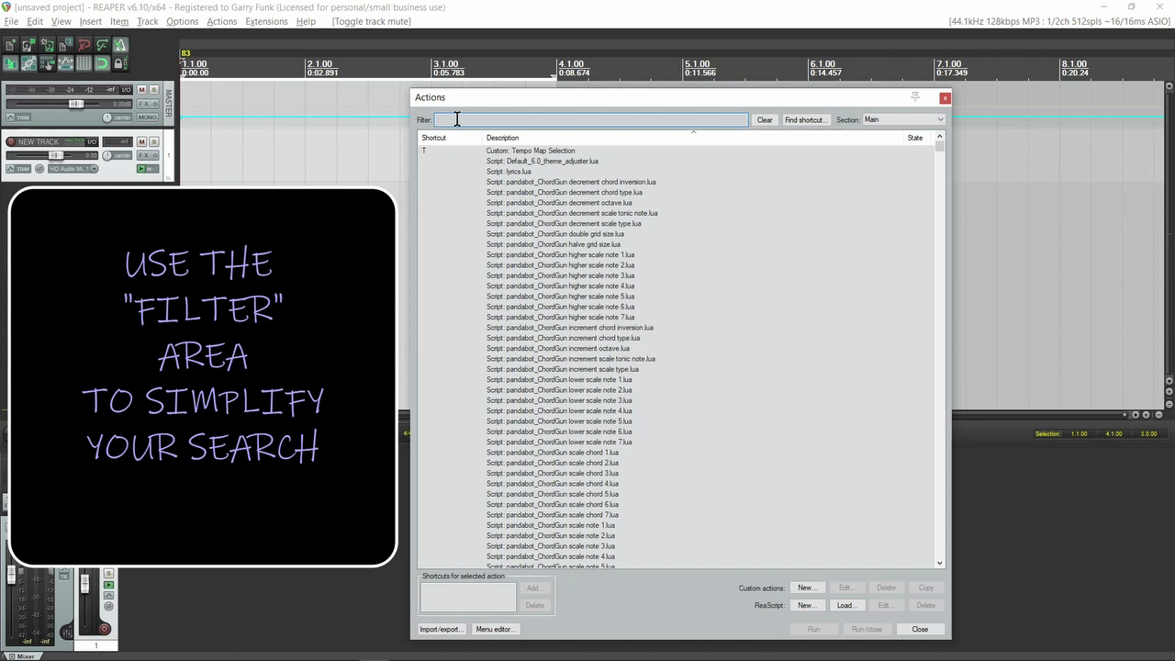
{"action": "type", "text": "SPLIT"}
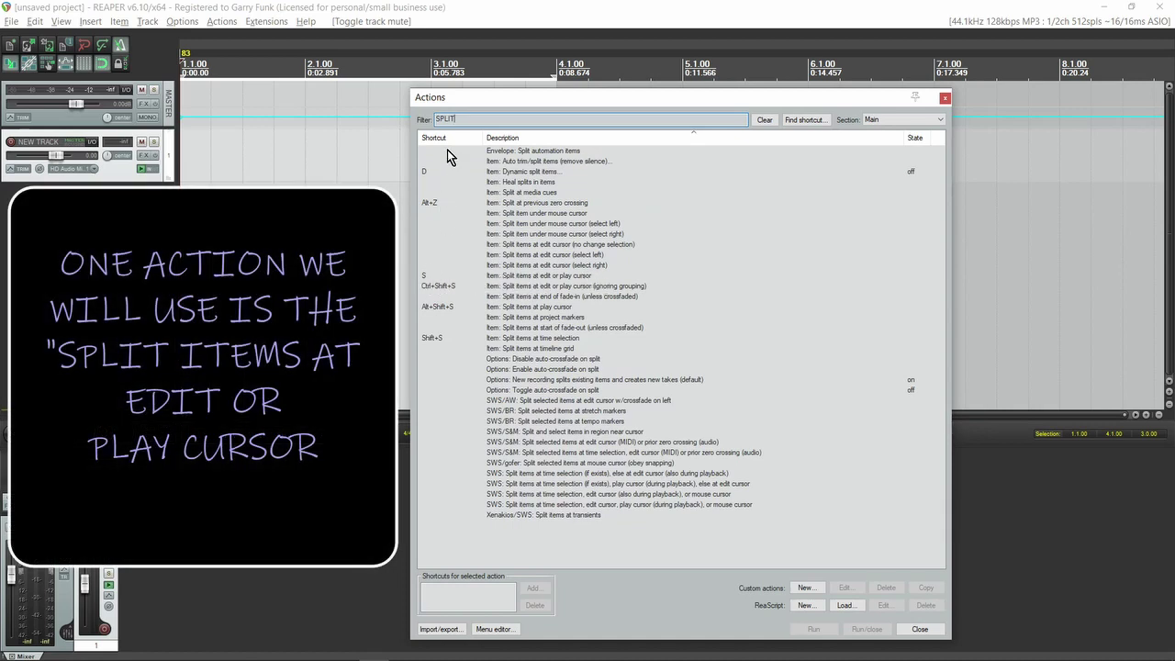
{"action": "left_click_drag", "start_coordinate": [461, 120], "coordinate": [431, 127]}
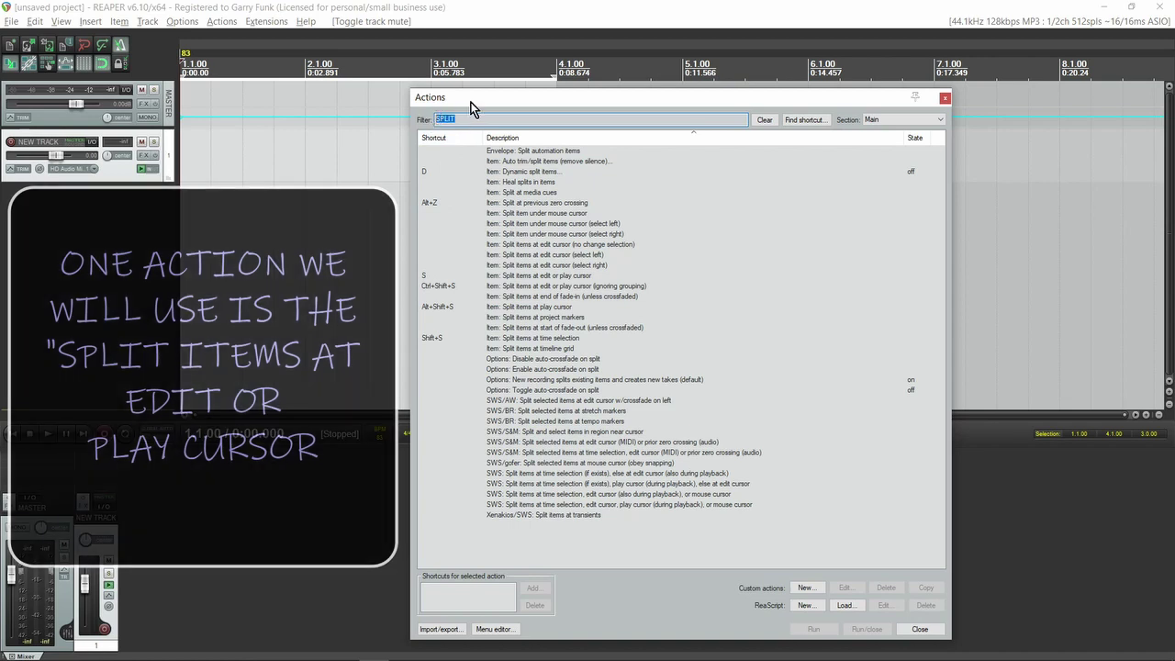
Step: Filter the action list for SWS/BR: MOVE CLOSEST GRID to look up the grid line actions, and close the list
{"action": "key", "text": "BackSpace"}
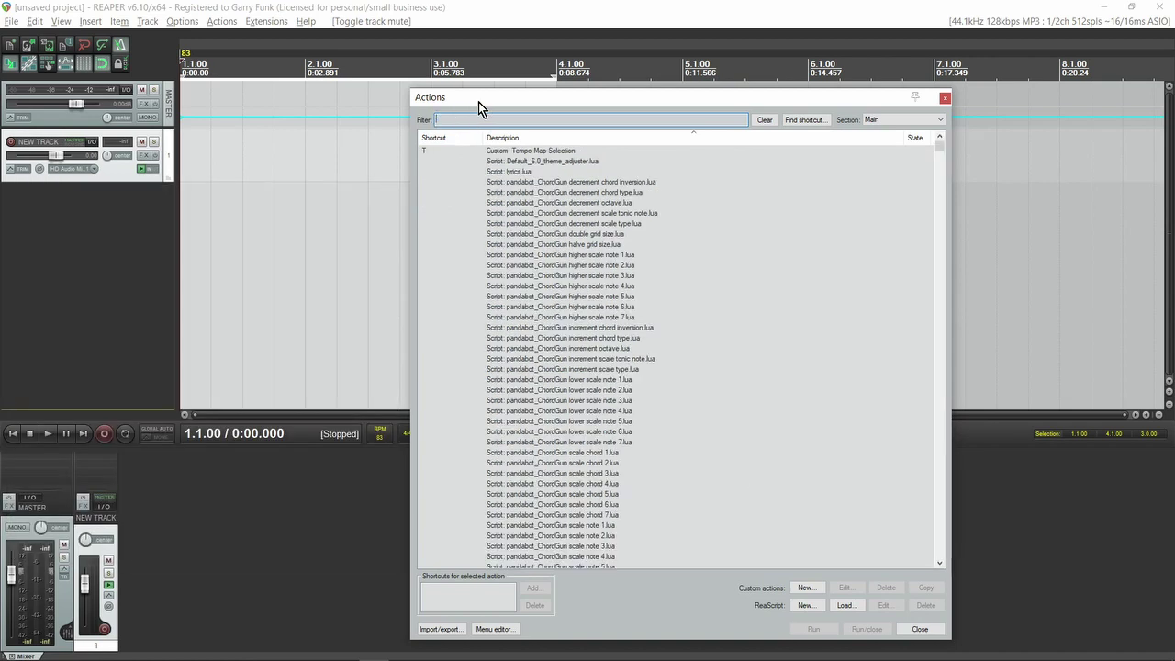
{"action": "type", "text": "SWS/BR: MOVE CLOSEST GRID"}
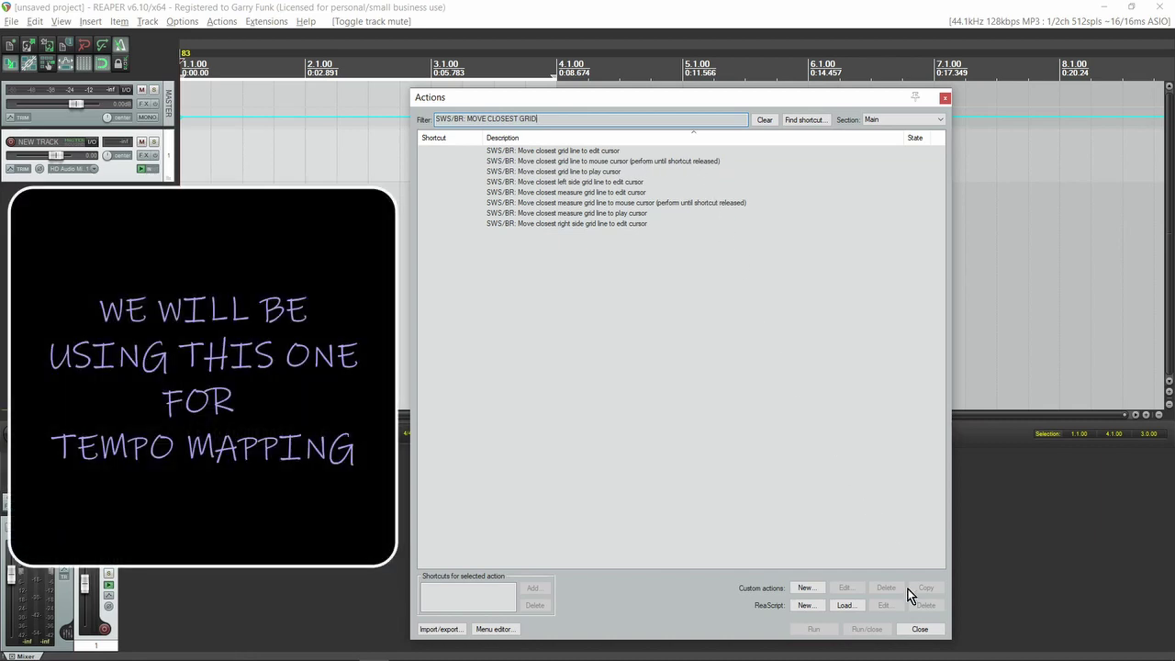
{"action": "left_click", "coordinate": [920, 630]}
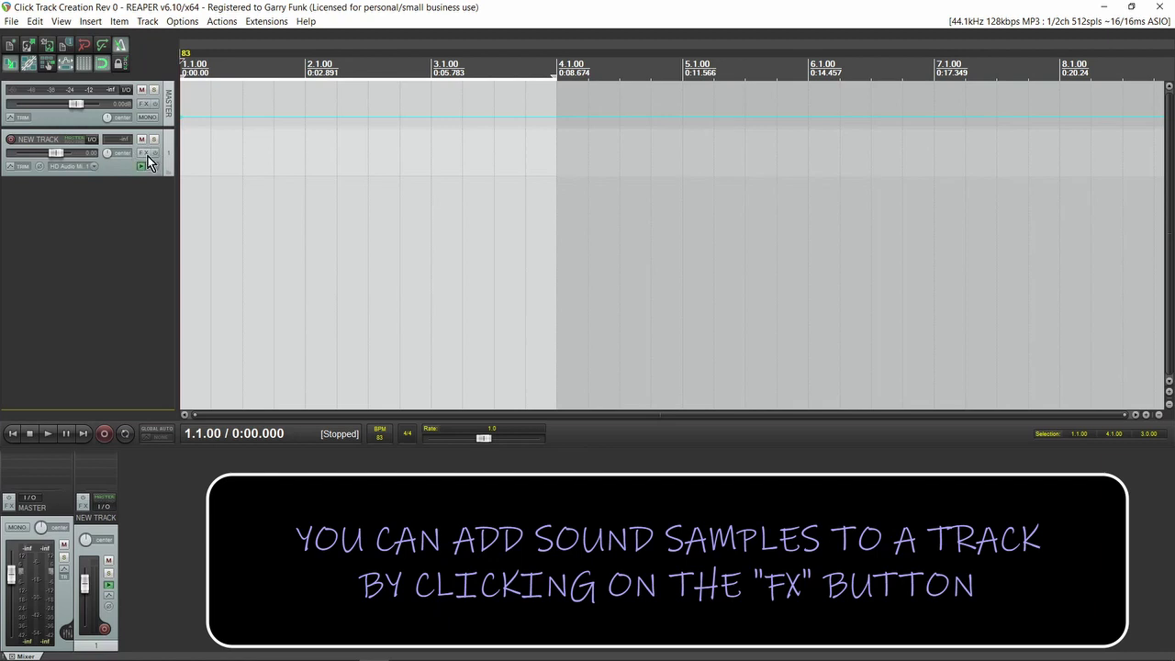
Step: Add the Cockos instrument ReaSamplOmatic5000 as an effect on NEW TRACK
{"action": "left_click", "coordinate": [143, 156]}
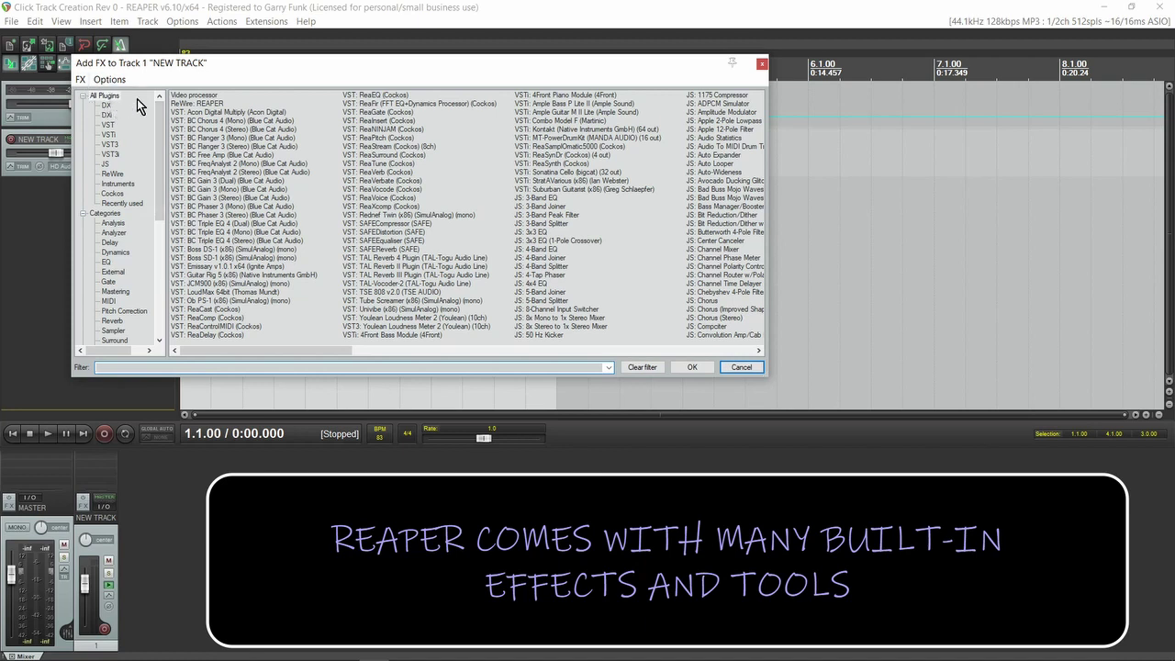
{"action": "left_click", "coordinate": [114, 196]}
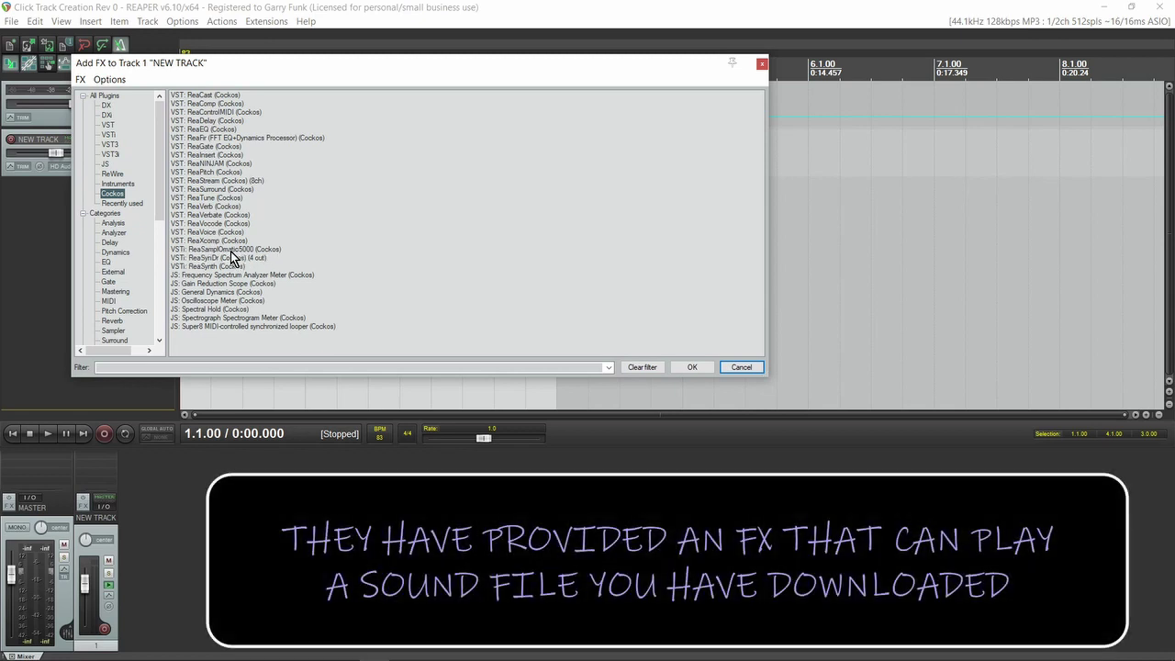
{"action": "left_click", "coordinate": [204, 250]}
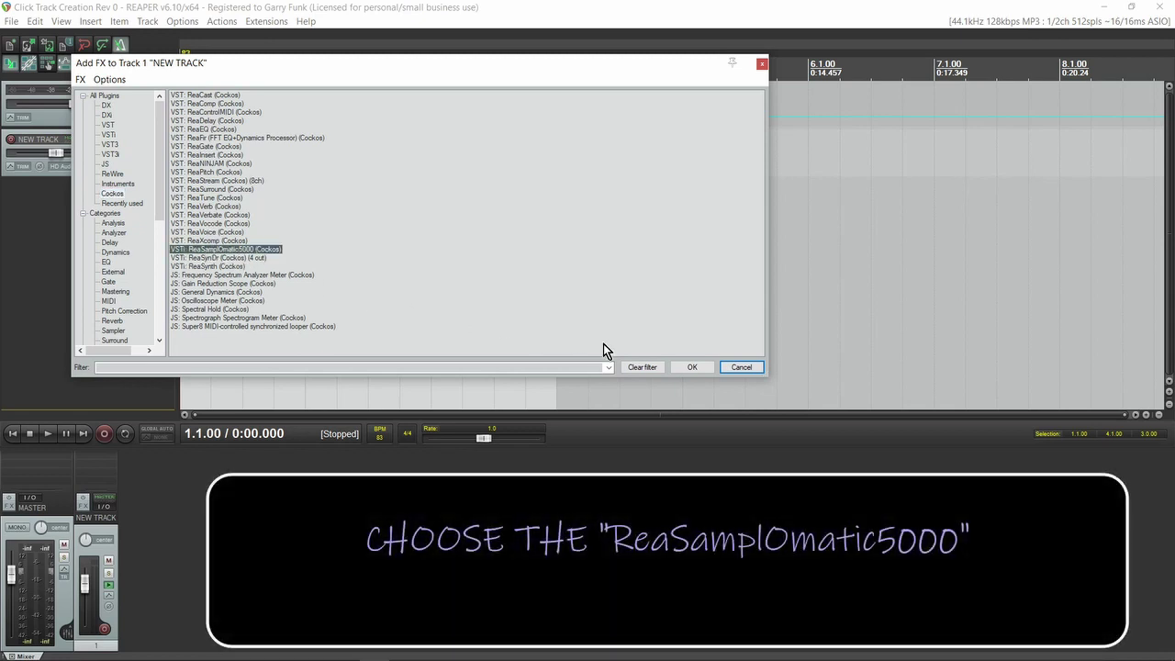
{"action": "left_click", "coordinate": [691, 368]}
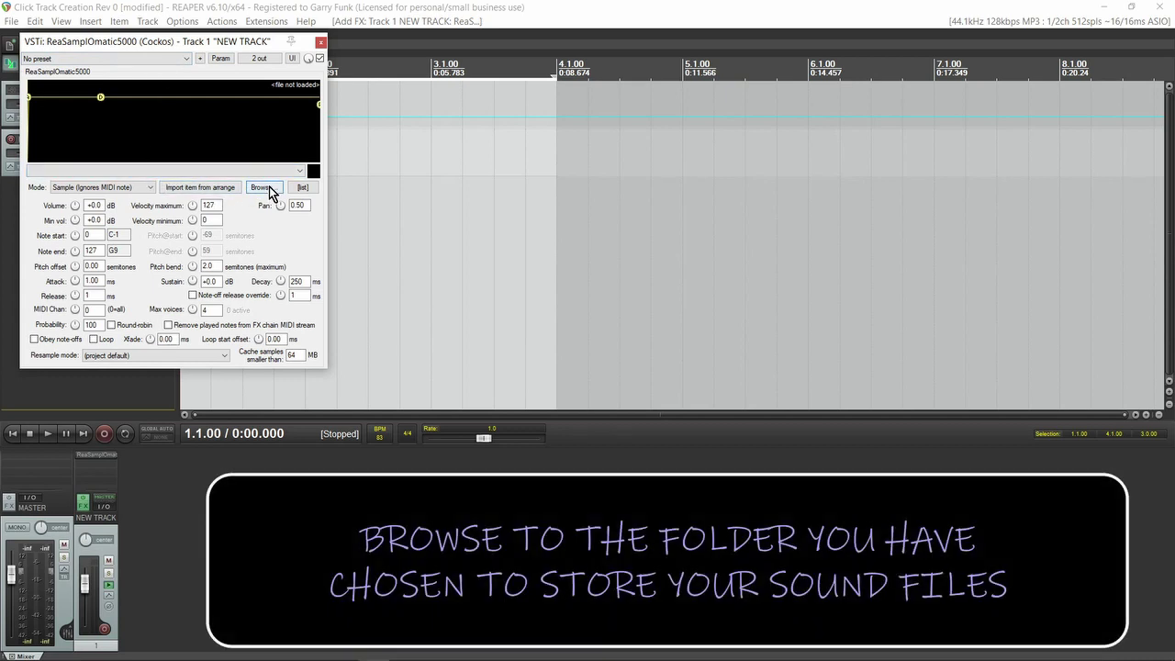
Step: Load Cowbell-3.wav from the Sounds folder into the ReaSamplOmatic5000 sampler
{"action": "left_click", "coordinate": [247, 188]}
{"action": "double_click", "coordinate": [232, 160]}
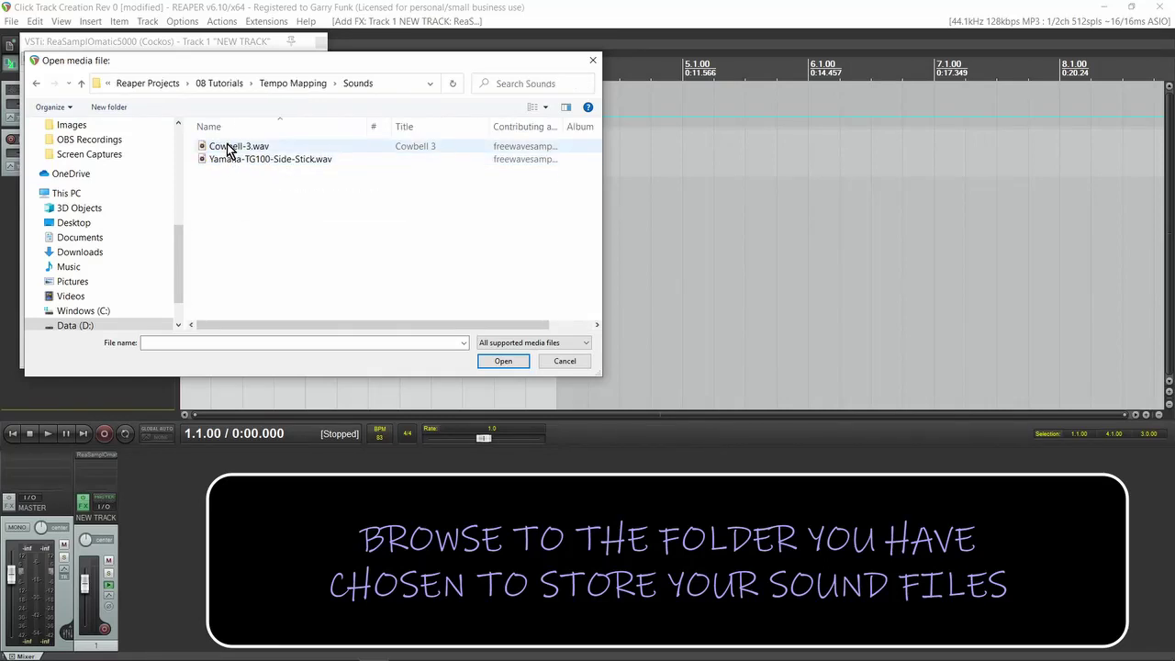
{"action": "left_click", "coordinate": [231, 149]}
{"action": "left_click", "coordinate": [504, 361]}
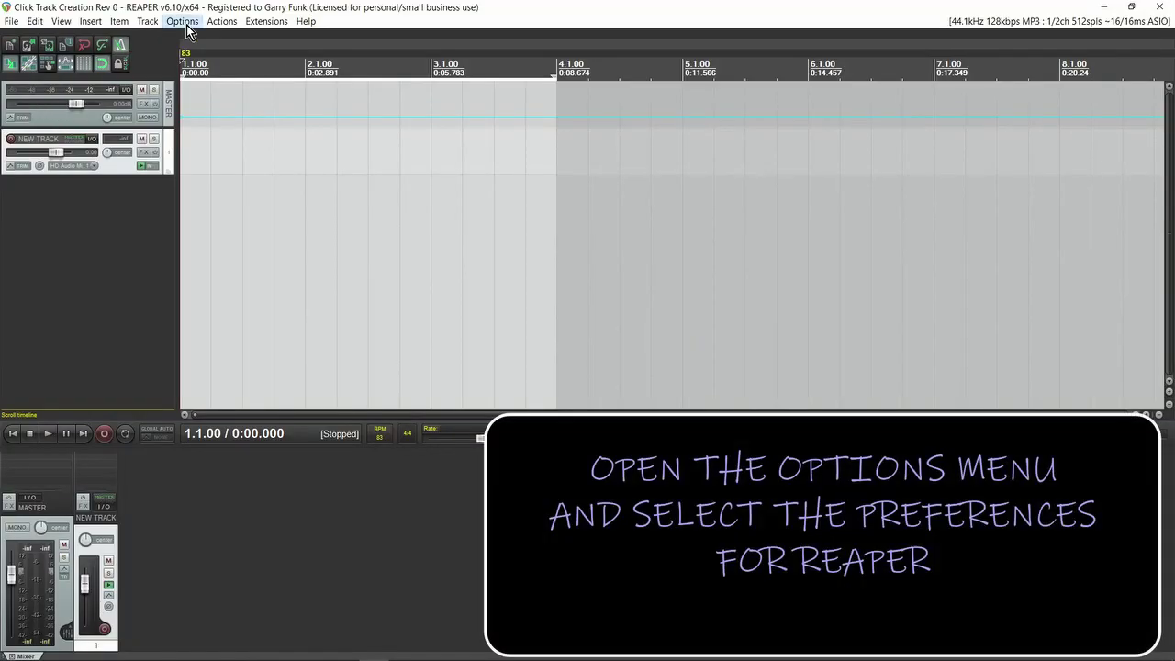
Step: Show the mouse modifier preferences for the Ruler context with the left click behavior
{"action": "left_click", "coordinate": [186, 25]}
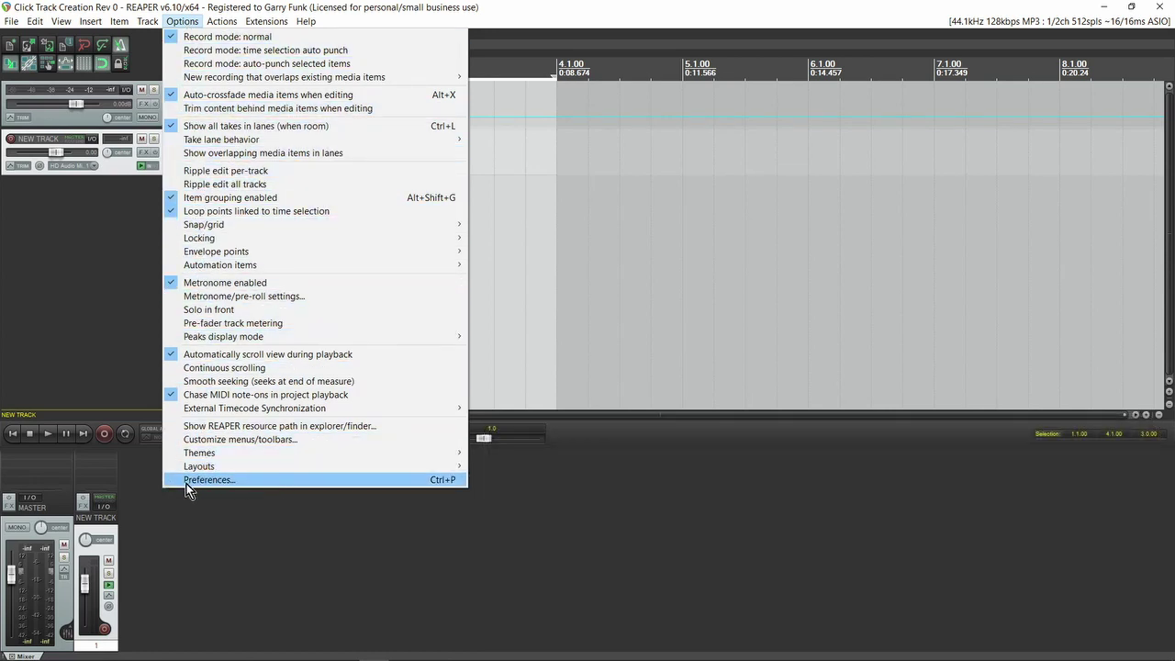
{"action": "left_click", "coordinate": [253, 480]}
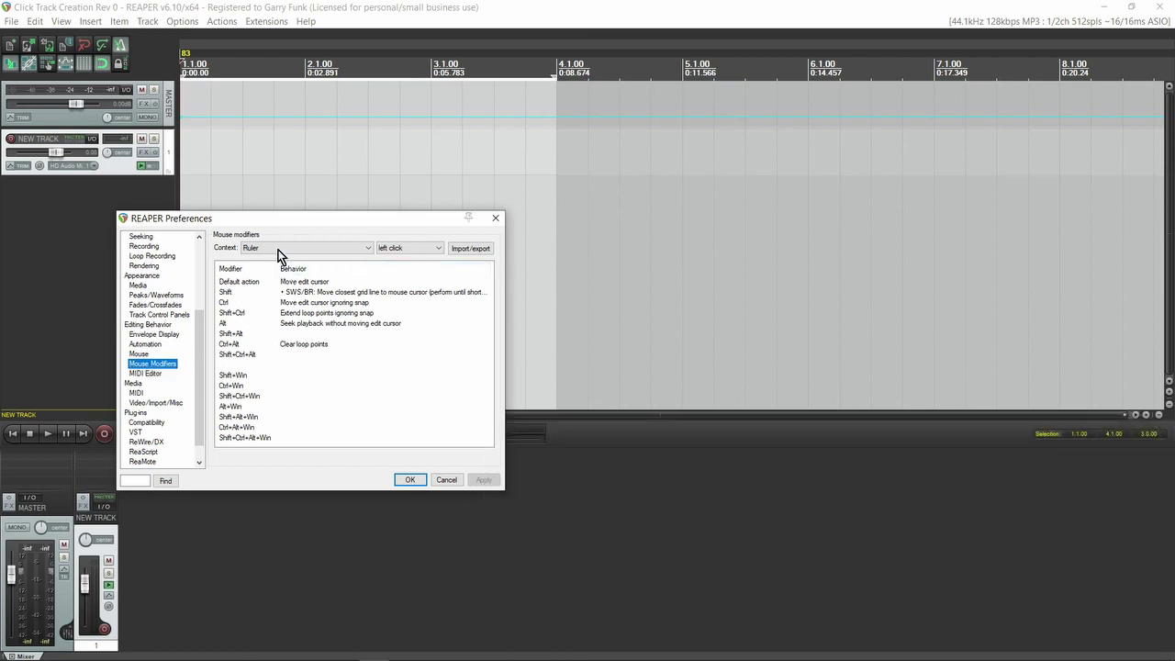
{"action": "left_click", "coordinate": [369, 247]}
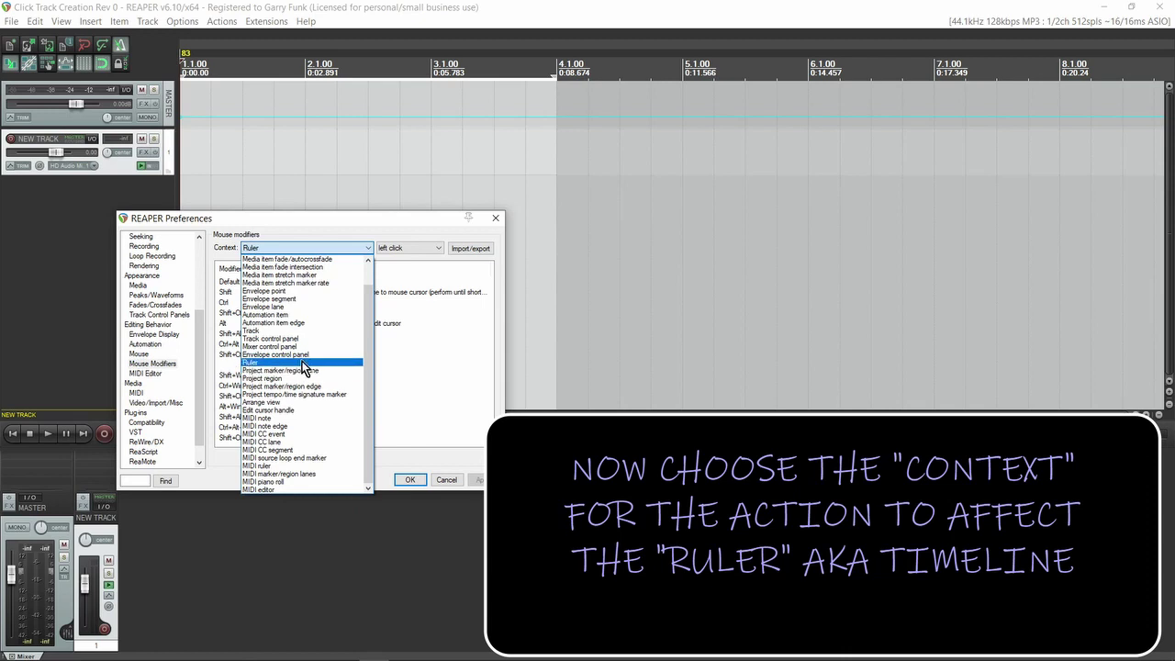
{"action": "left_click", "coordinate": [281, 363]}
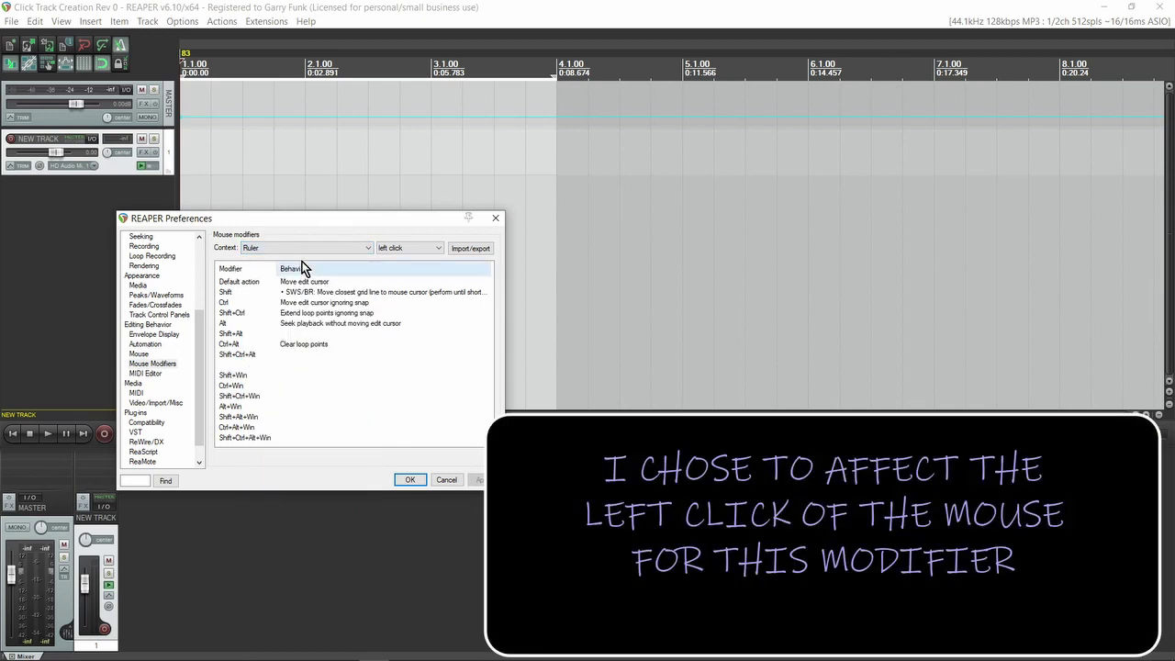
{"action": "left_click", "coordinate": [439, 249]}
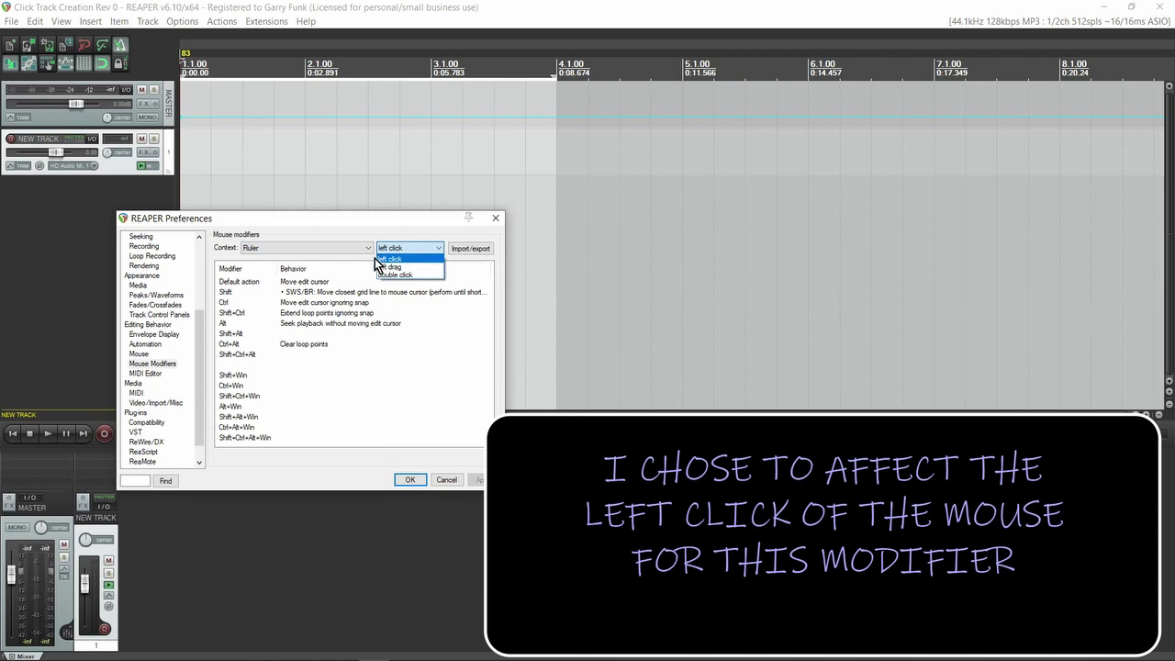
{"action": "left_click", "coordinate": [407, 260]}
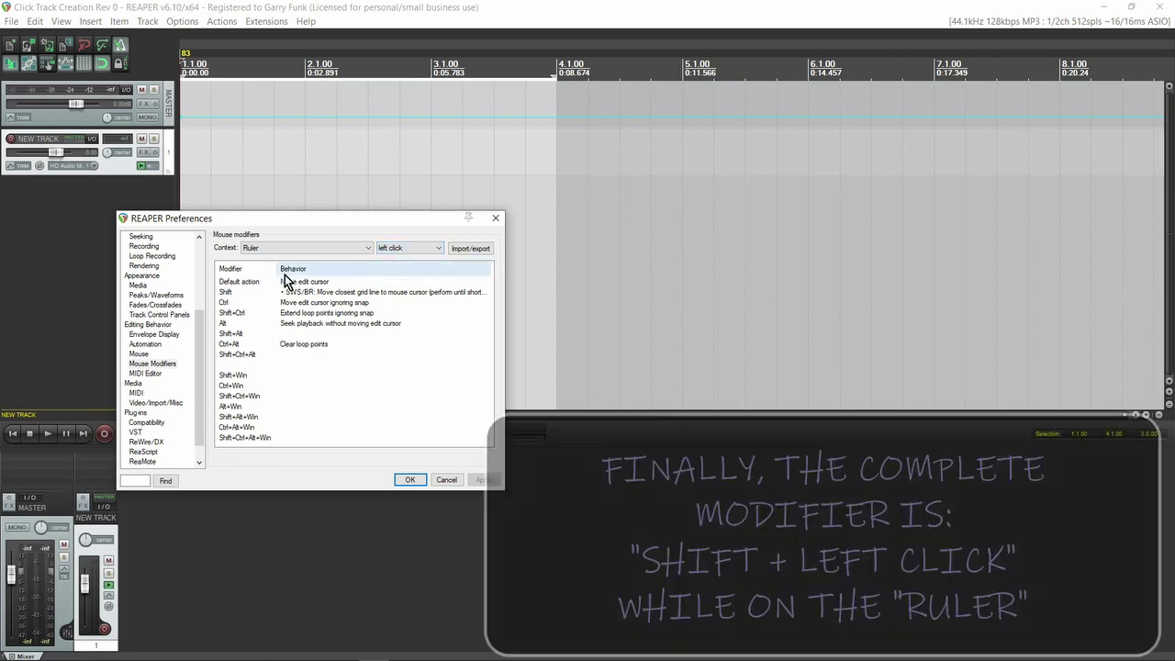
Step: Assign the action SWS/BR: Move closest grid line to edit cursor to the ruler's Shift left-click modifier
{"action": "left_click", "coordinate": [228, 292]}
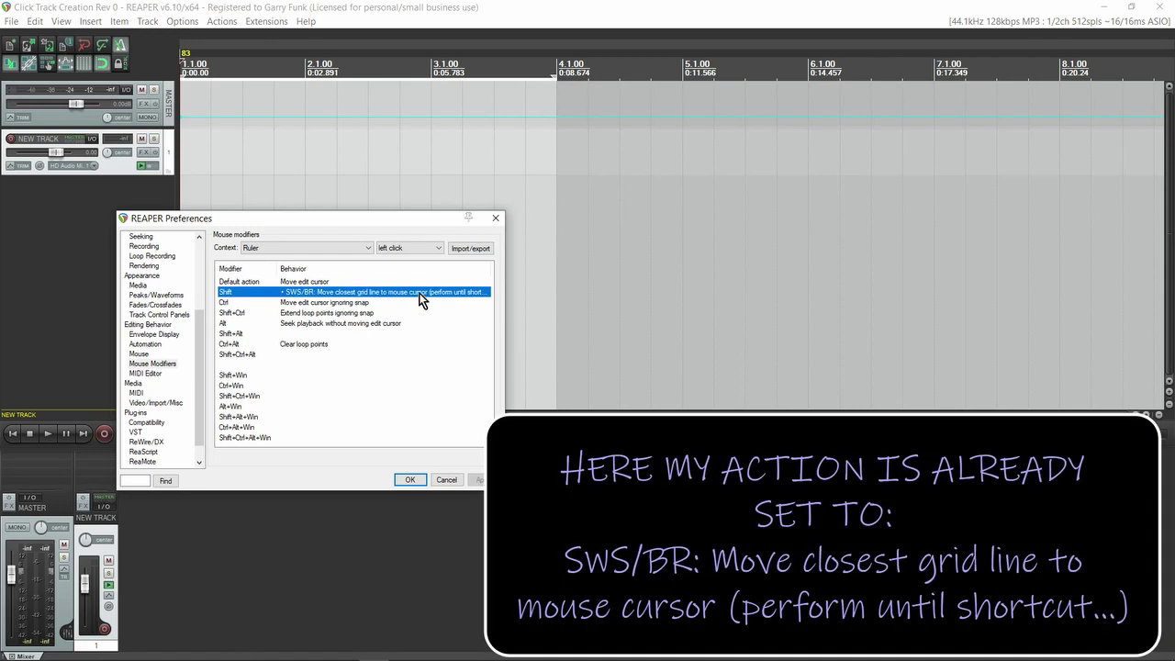
{"action": "double_click", "coordinate": [420, 293]}
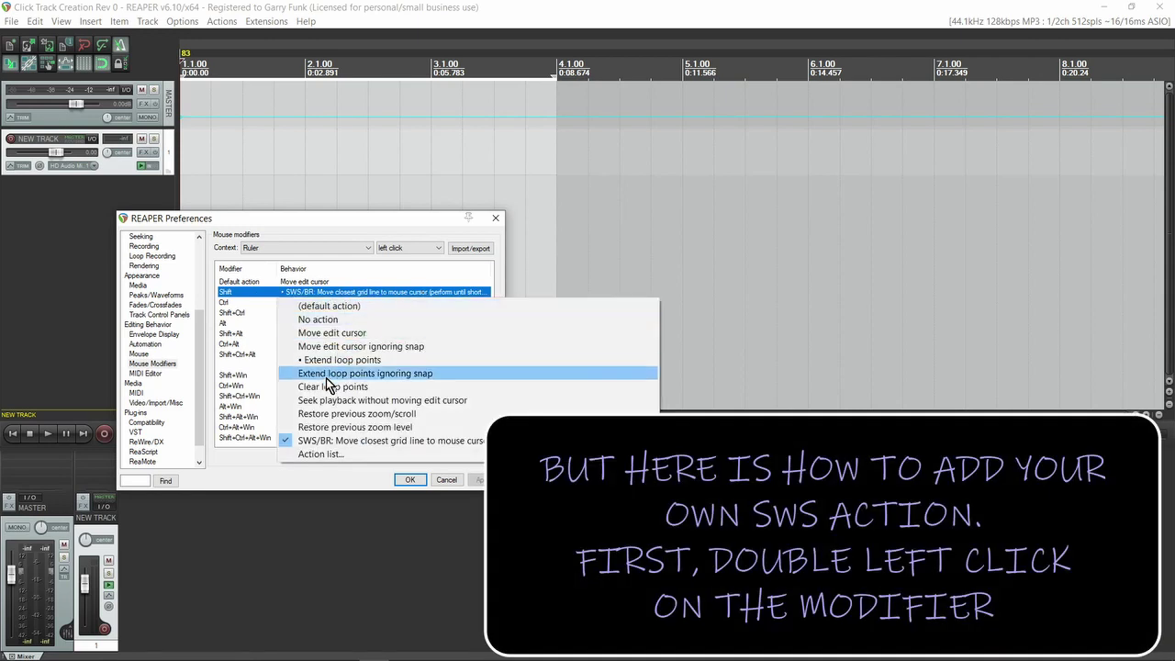
{"action": "left_click", "coordinate": [314, 454]}
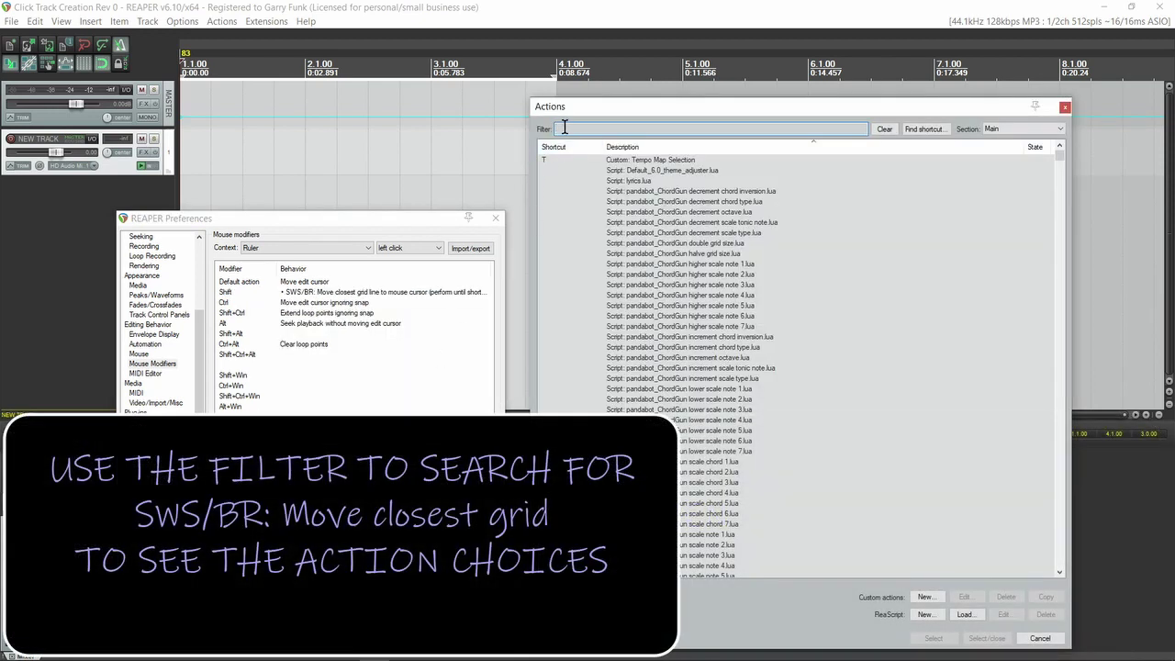
{"action": "type", "text": "SWS/BR: MOVE CLOSEST GRID"}
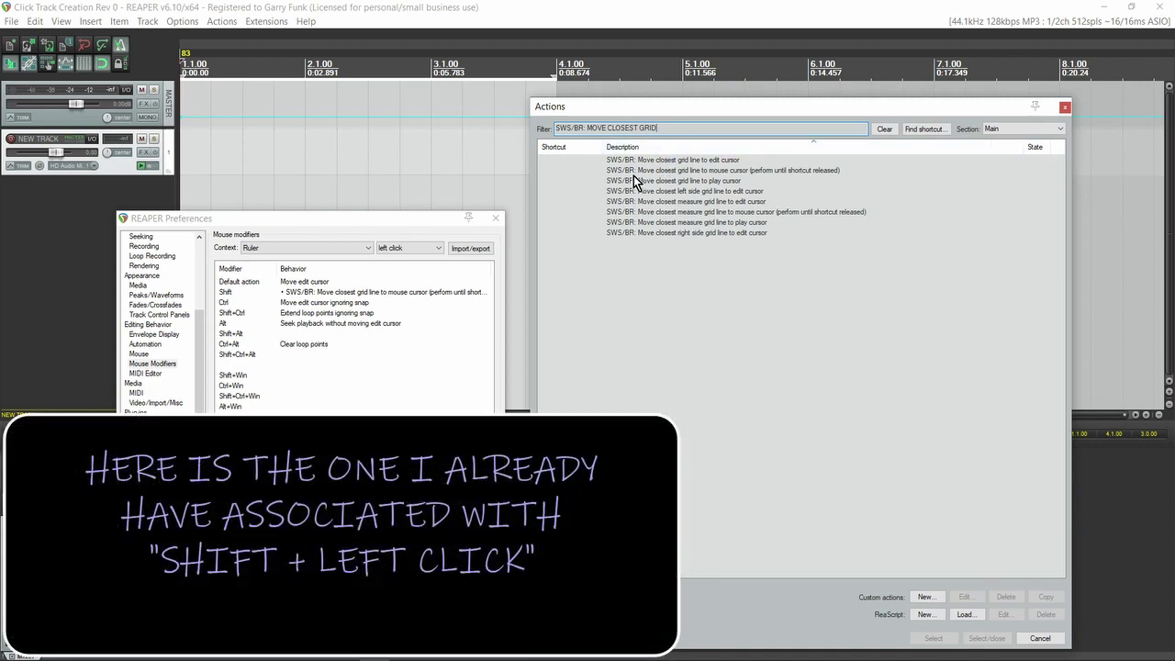
{"action": "left_click", "coordinate": [702, 160]}
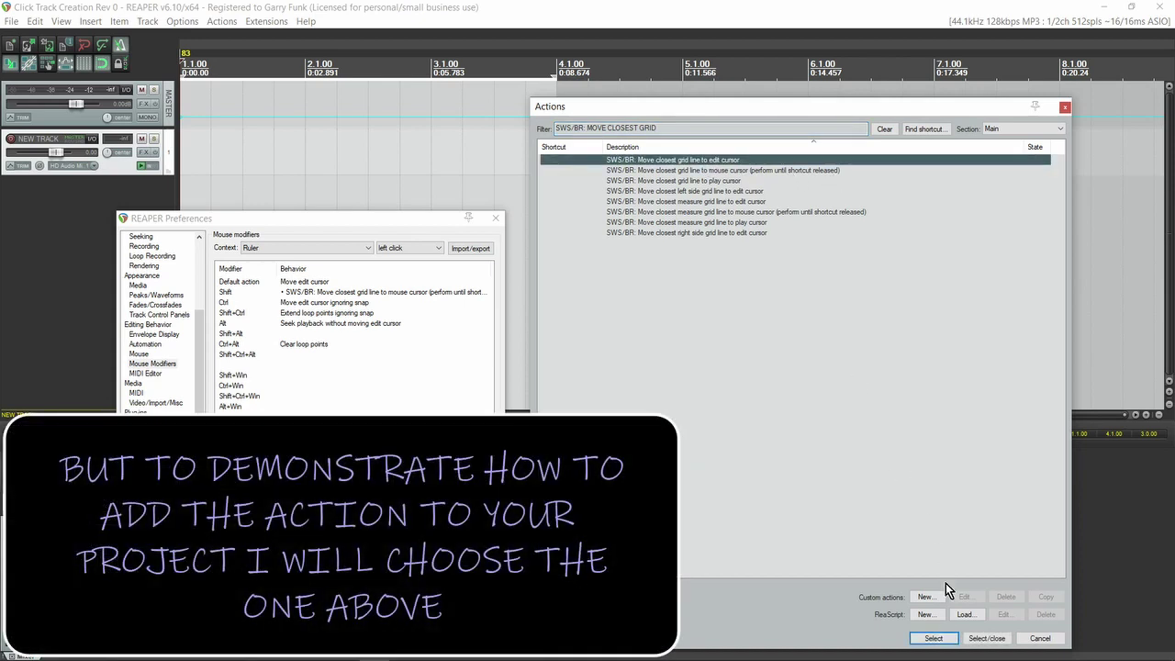
{"action": "left_click", "coordinate": [935, 639]}
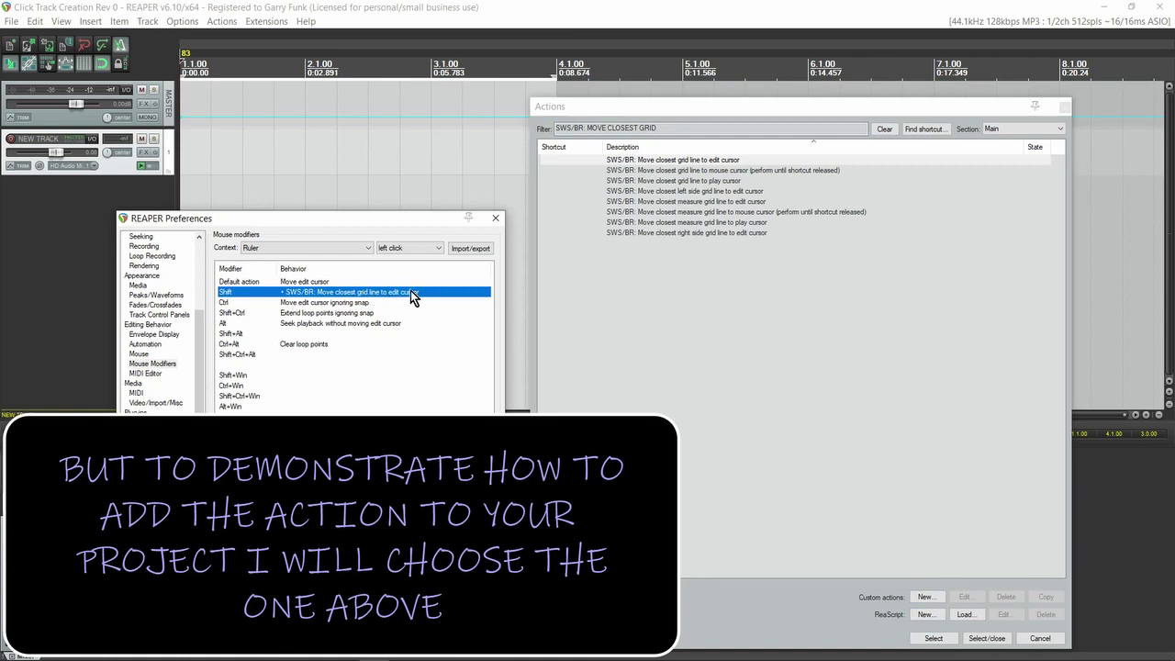
Step: Set the ruler's Shift modifier to SWS/BR: Move closest grid line to mouse cursor (perform until shortcut released), apply it and close the preferences
{"action": "left_click", "coordinate": [647, 170]}
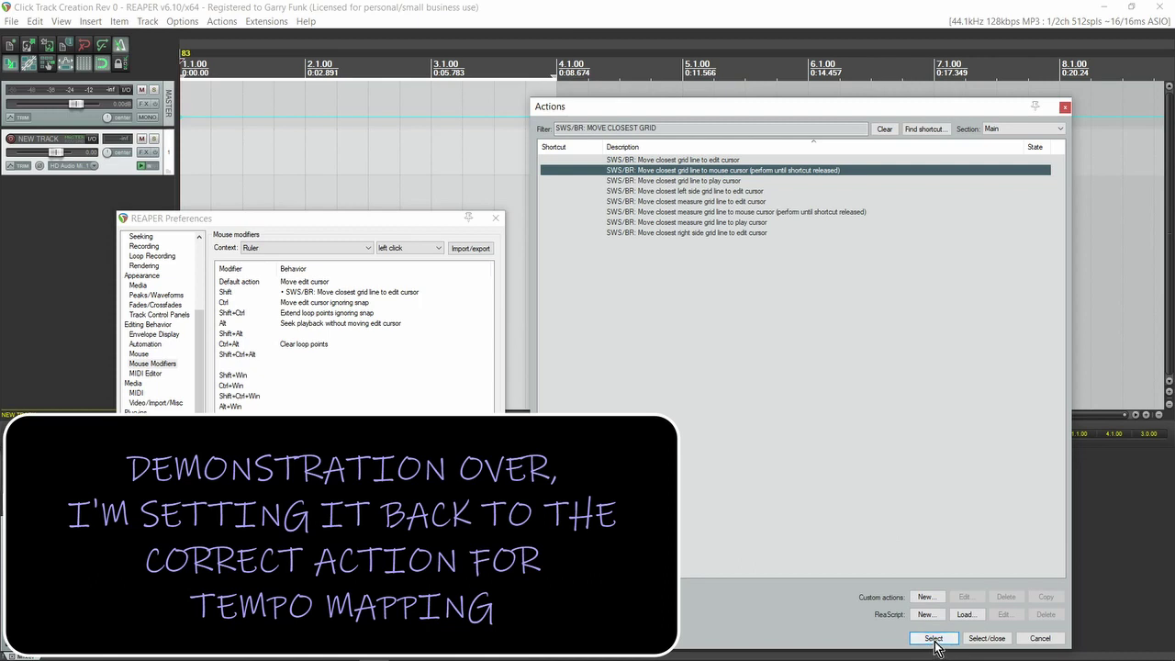
{"action": "left_click", "coordinate": [934, 639]}
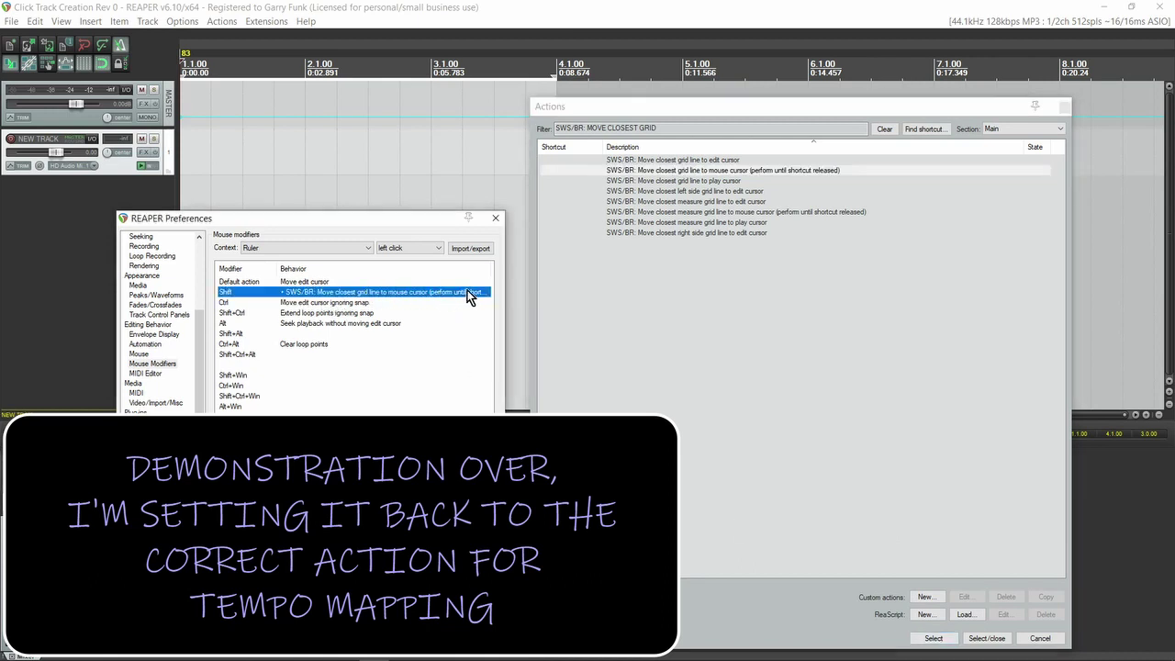
{"action": "left_click", "coordinate": [1064, 109]}
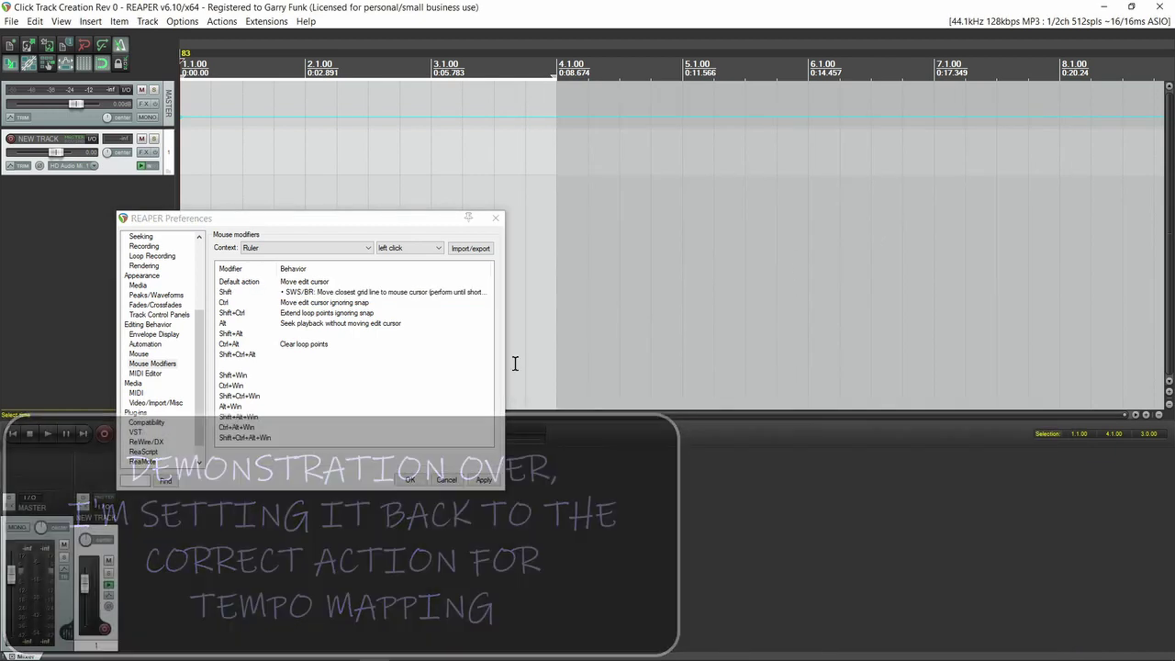
{"action": "left_click", "coordinate": [481, 480]}
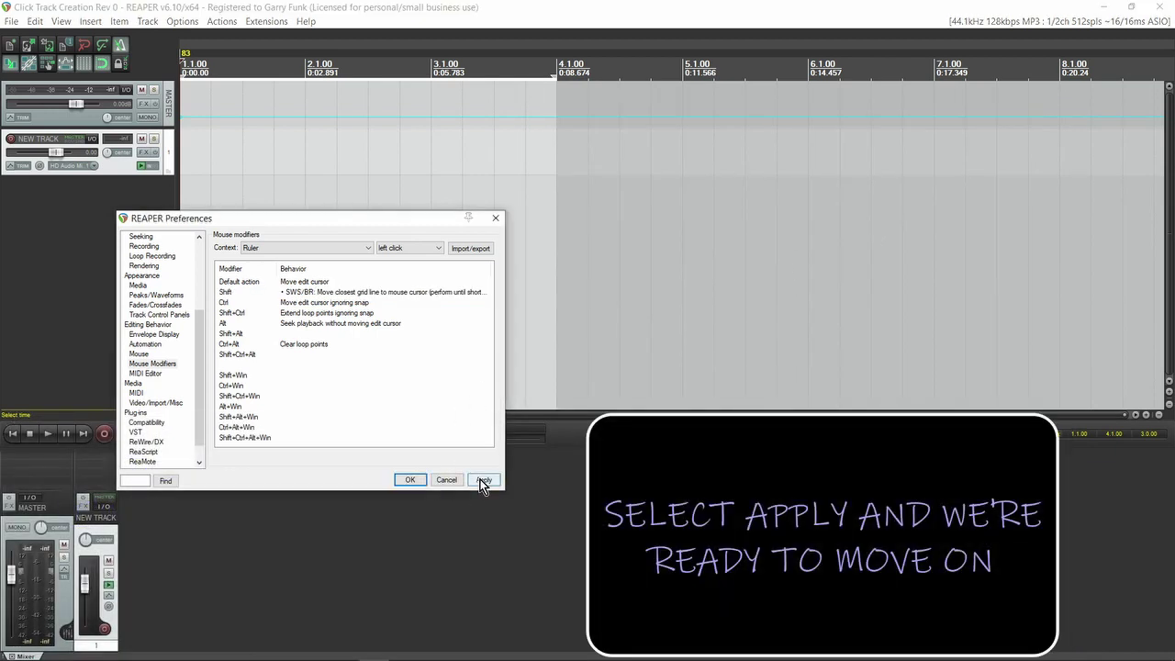
{"action": "left_click", "coordinate": [497, 218]}
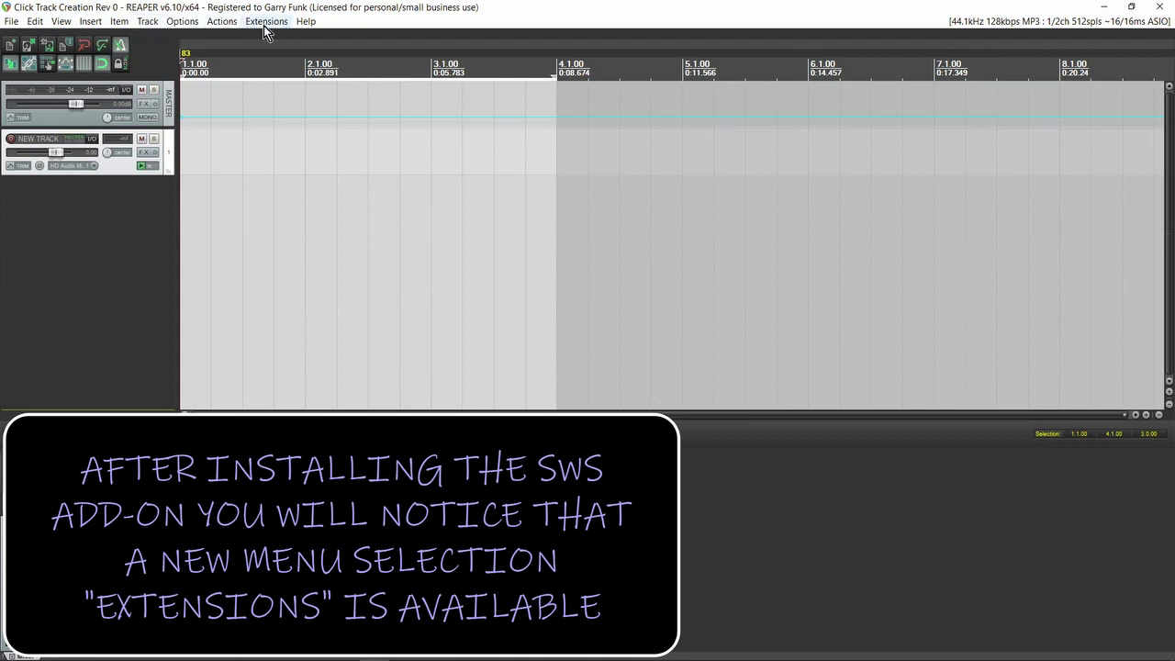
Step: Open the SWS extension's Auto Color/Icon/Layout settings
{"action": "left_click", "coordinate": [267, 22]}
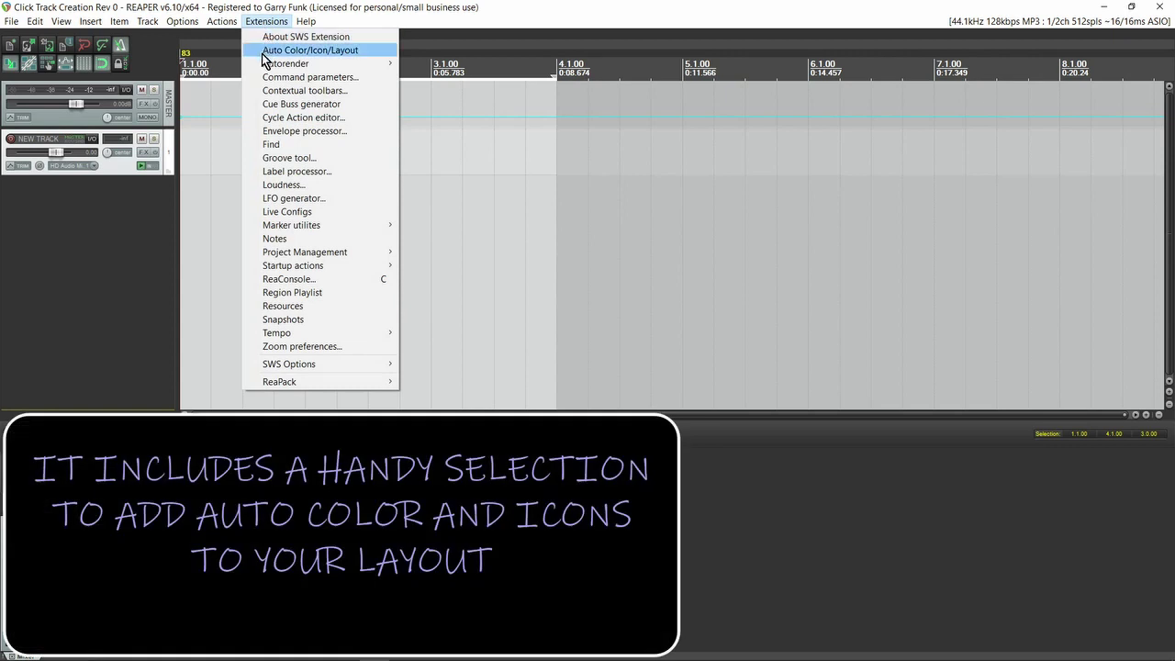
{"action": "left_click", "coordinate": [374, 53]}
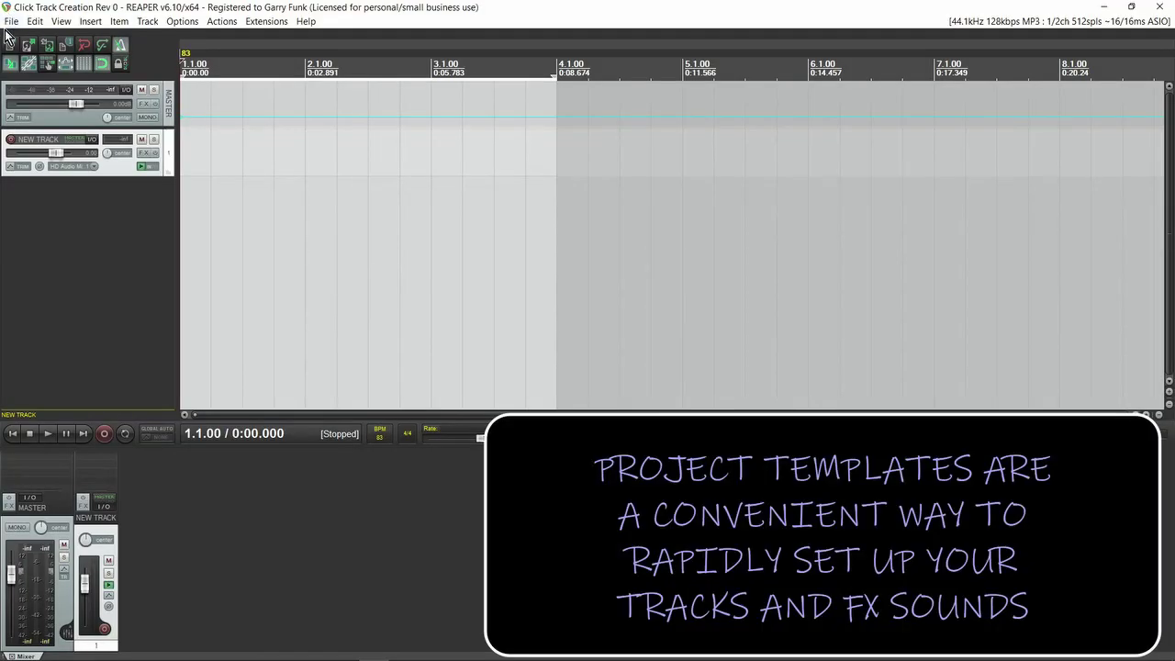
Step: Show the REAPER resource path in File Explorer, view the ProjectTemplates folder's contents and close the window
{"action": "left_click", "coordinate": [186, 24]}
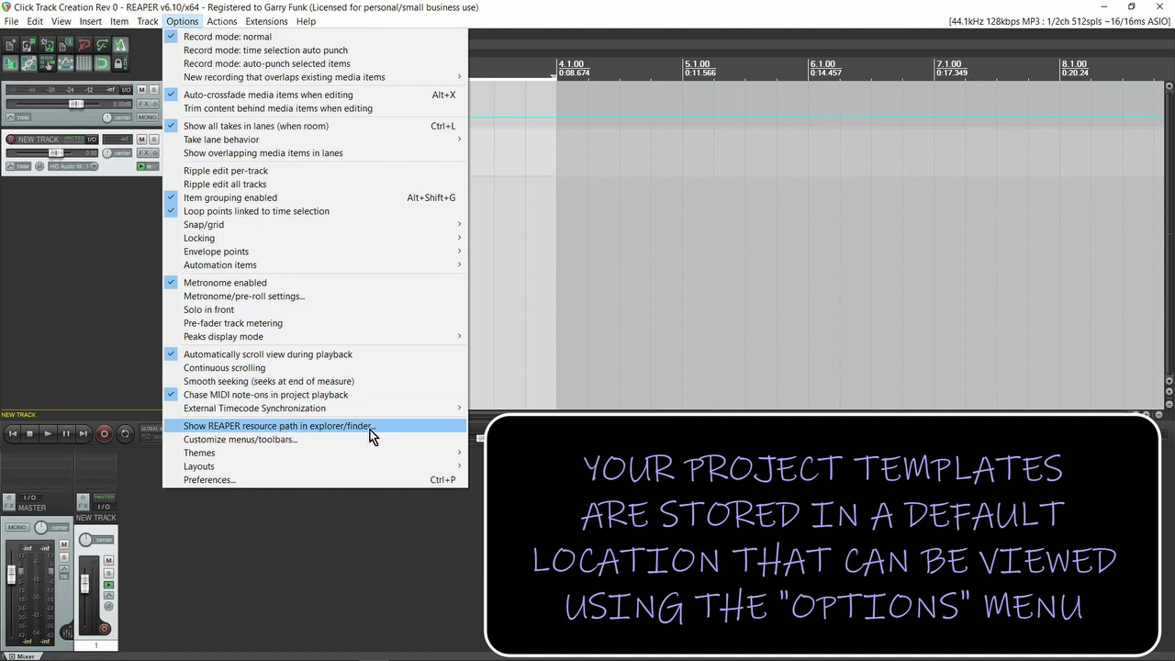
{"action": "left_click", "coordinate": [406, 427]}
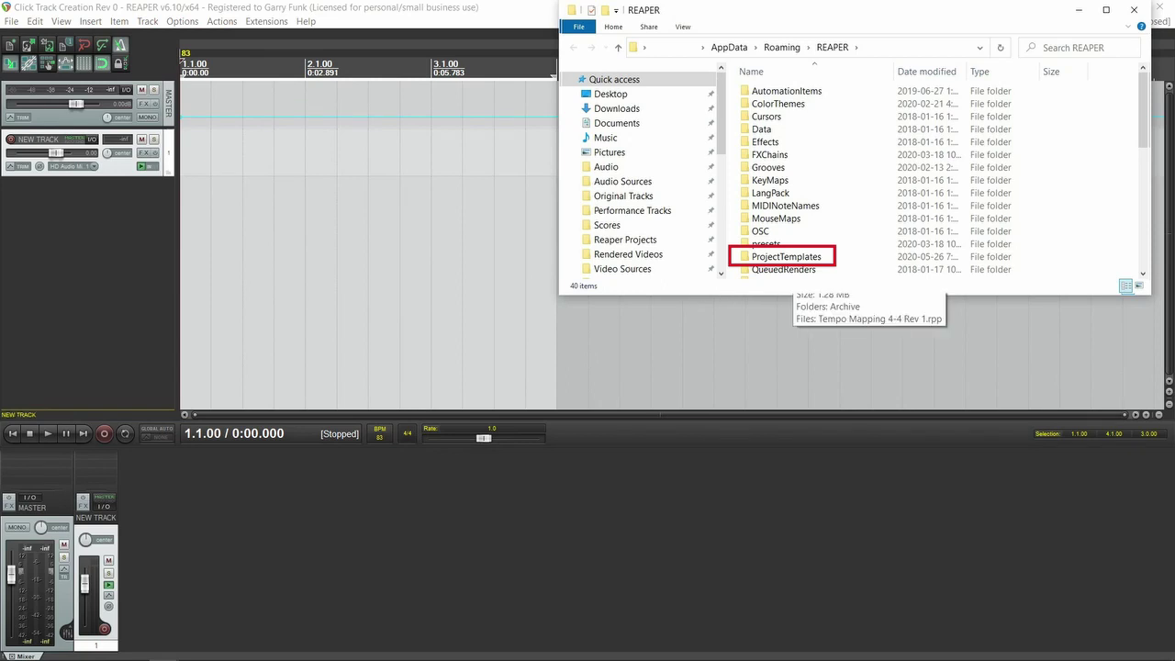
{"action": "double_click", "coordinate": [786, 257]}
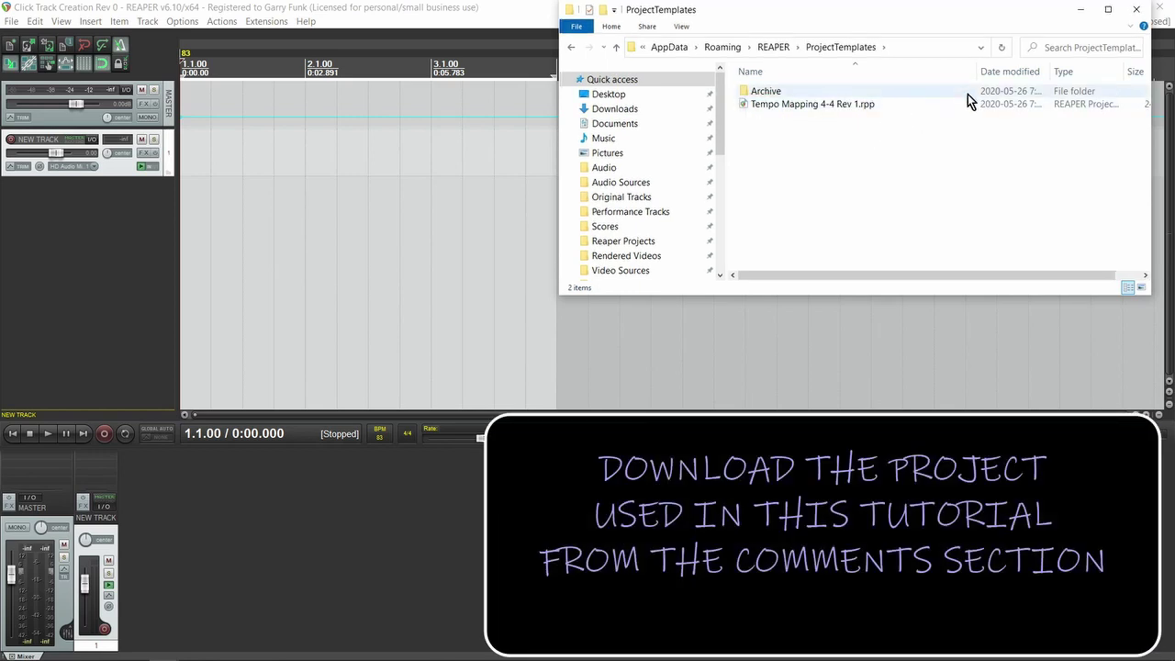
{"action": "left_click", "coordinate": [1137, 9]}
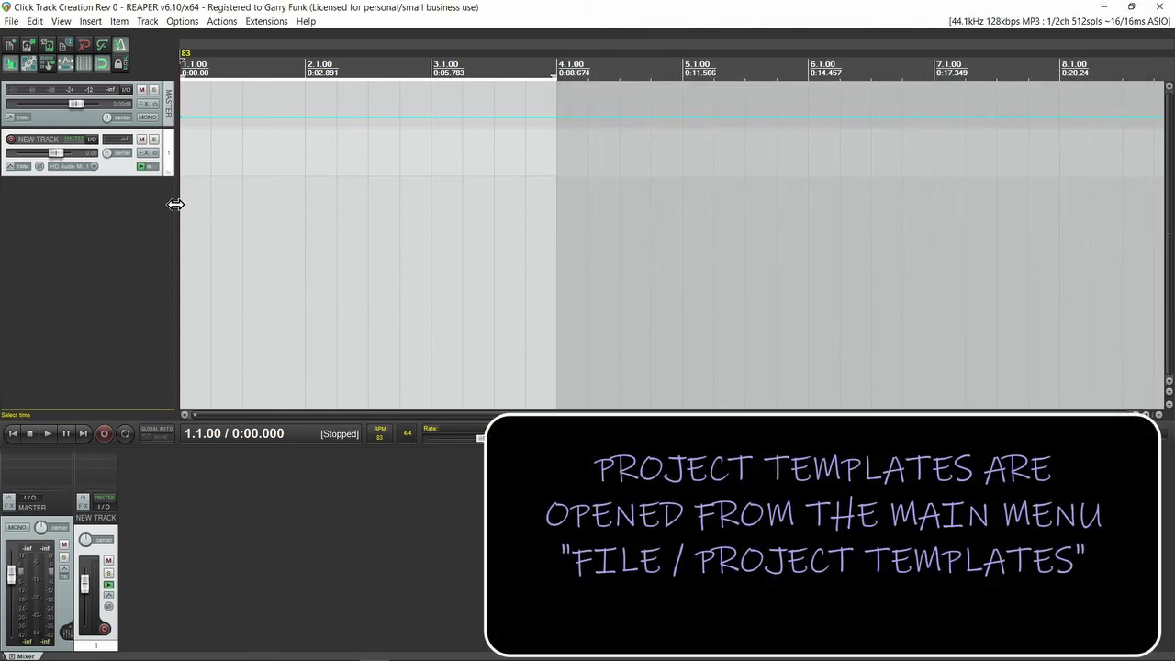
Step: Open the project template Tempo Mapping 4-4 Rev 1
{"action": "left_click", "coordinate": [11, 21]}
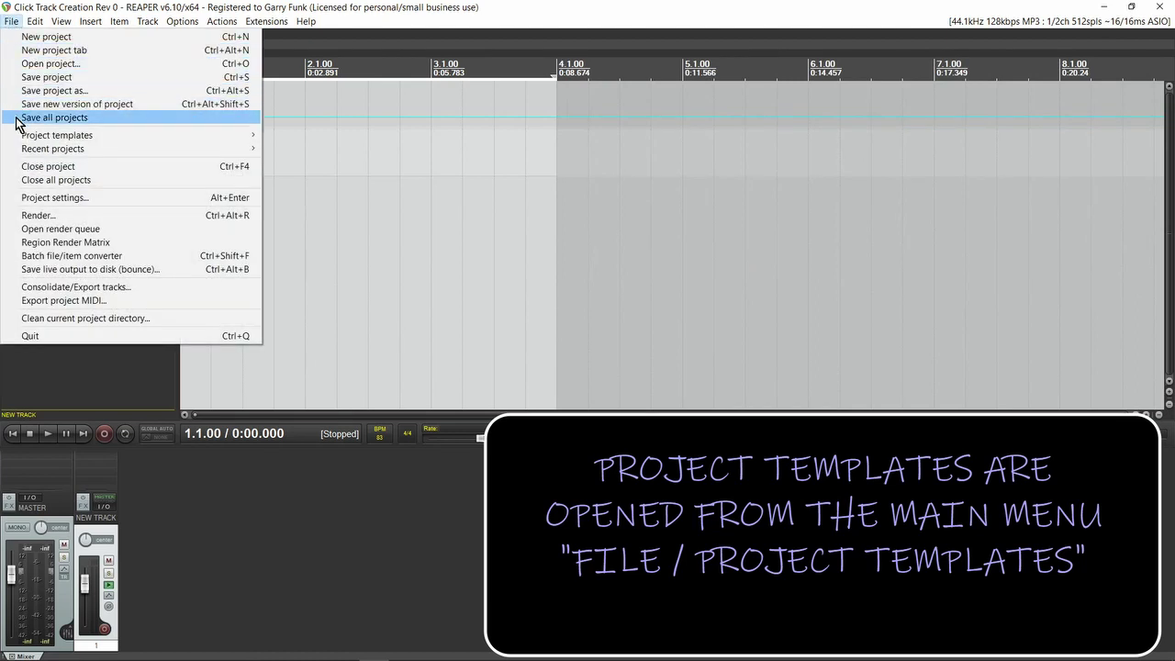
{"action": "mouse_move", "coordinate": [14, 142]}
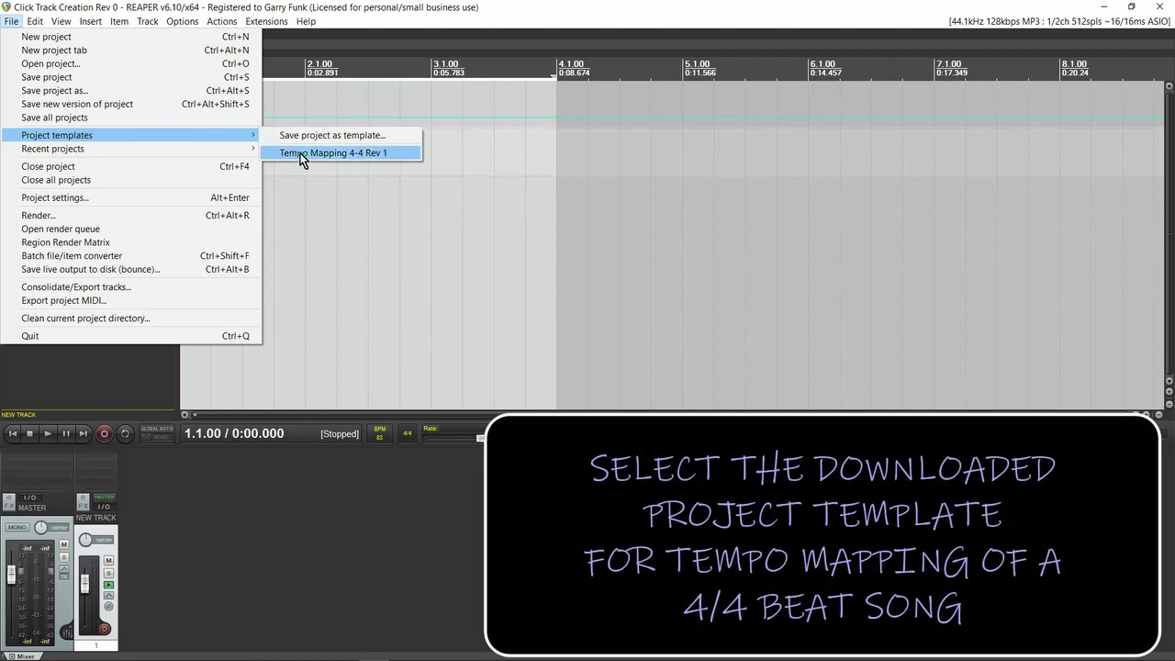
{"action": "left_click", "coordinate": [395, 152]}
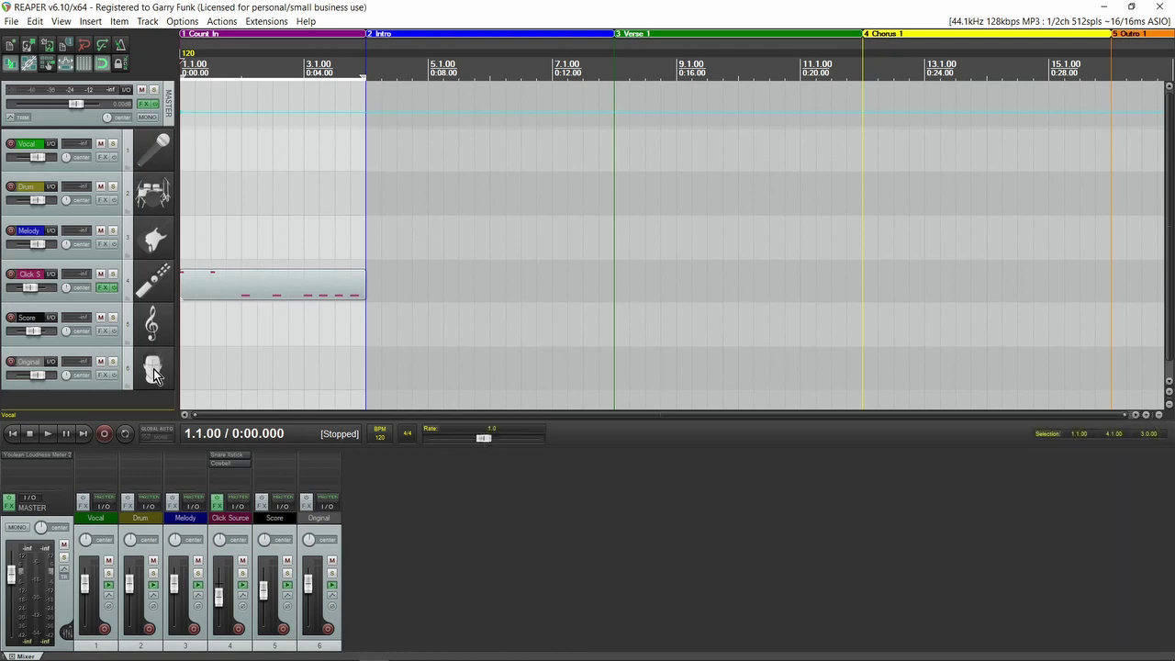
Step: Examine the Snare Xstick and Cowbell sampler effects on the Click Source track, and check the master track's loudness meter effect
{"action": "left_click", "coordinate": [102, 289]}
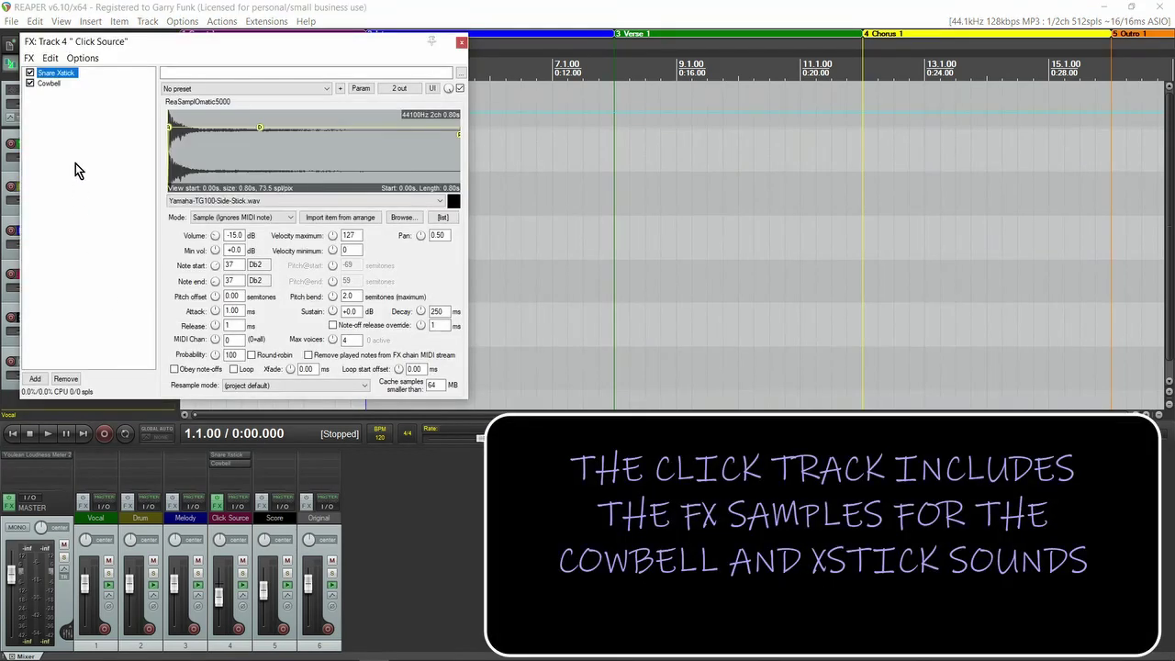
{"action": "left_click", "coordinate": [52, 82]}
{"action": "left_click", "coordinate": [53, 73]}
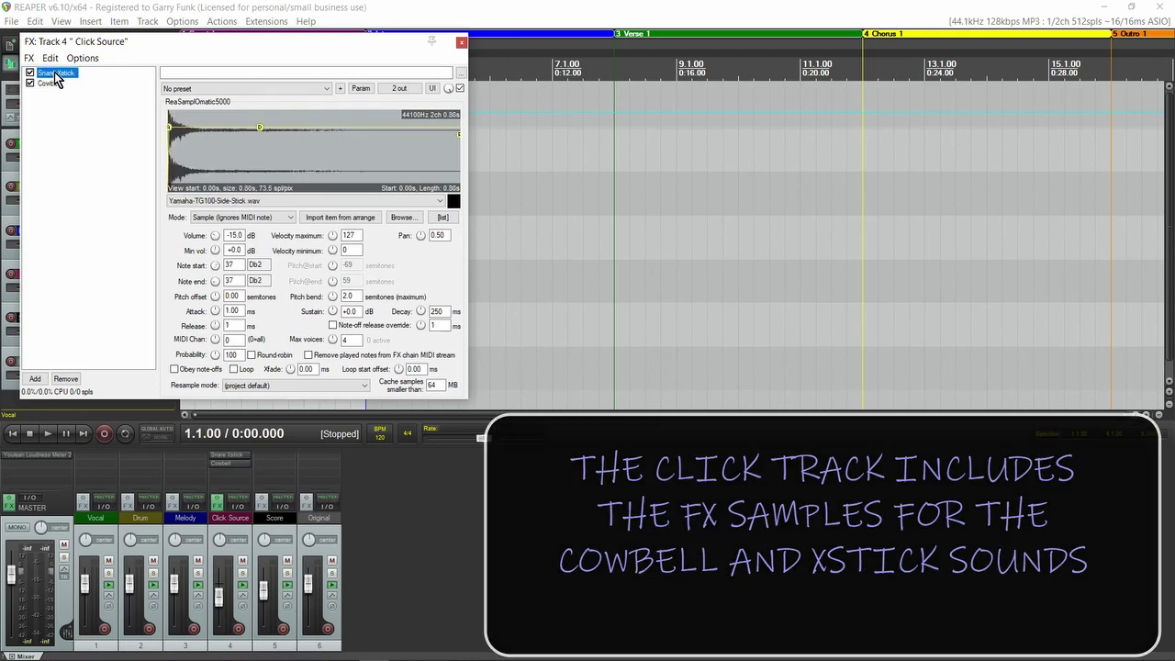
{"action": "left_click", "coordinate": [461, 42]}
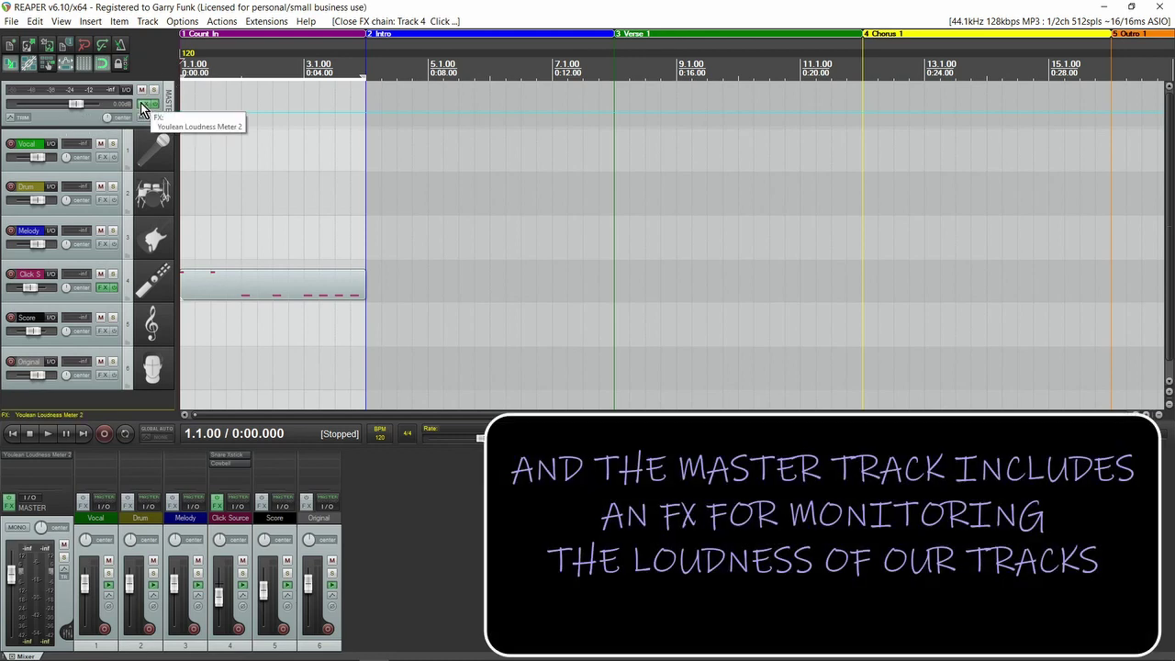
{"action": "left_click", "coordinate": [140, 103]}
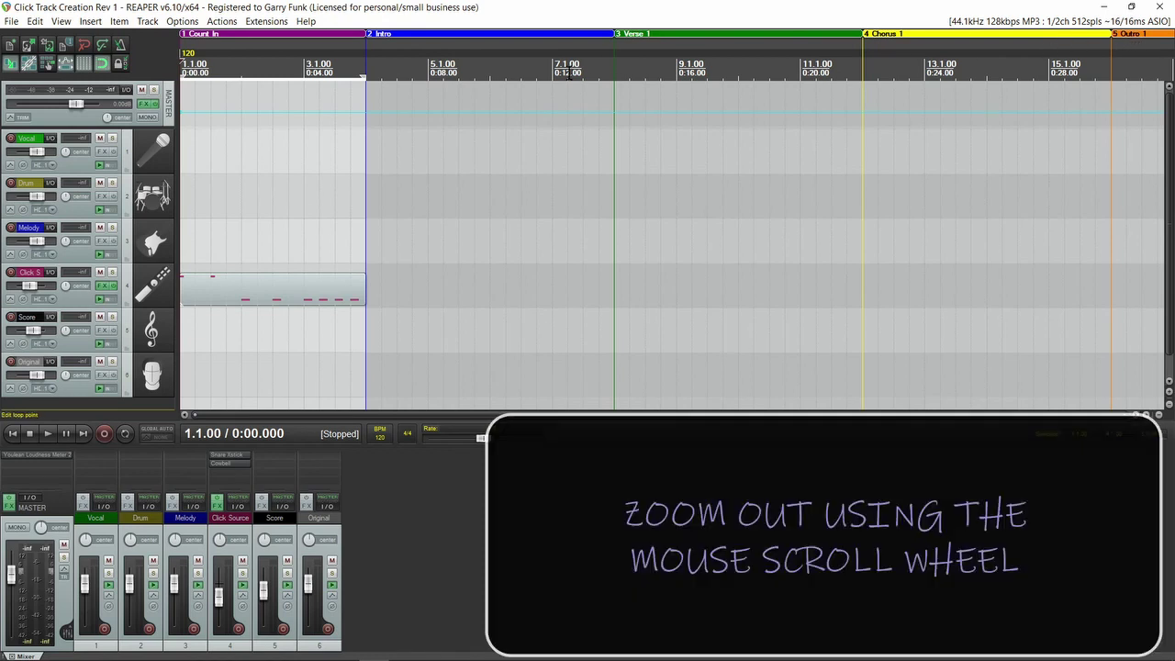
Step: Delete the Intro, Verse 1, Chorus 1, Outro 1 and Solo regions from the timeline
{"action": "scroll", "coordinate": [569, 73], "scroll_direction": "down", "scroll_amount": 2}
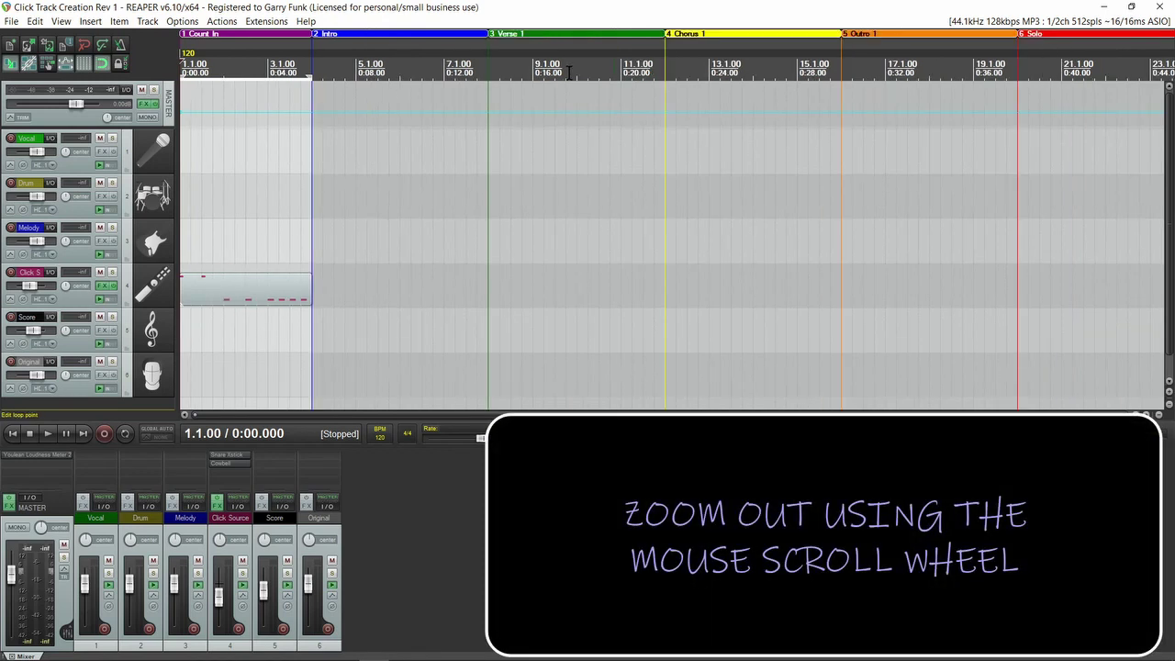
{"action": "left_click", "coordinate": [416, 39], "text": "alt"}
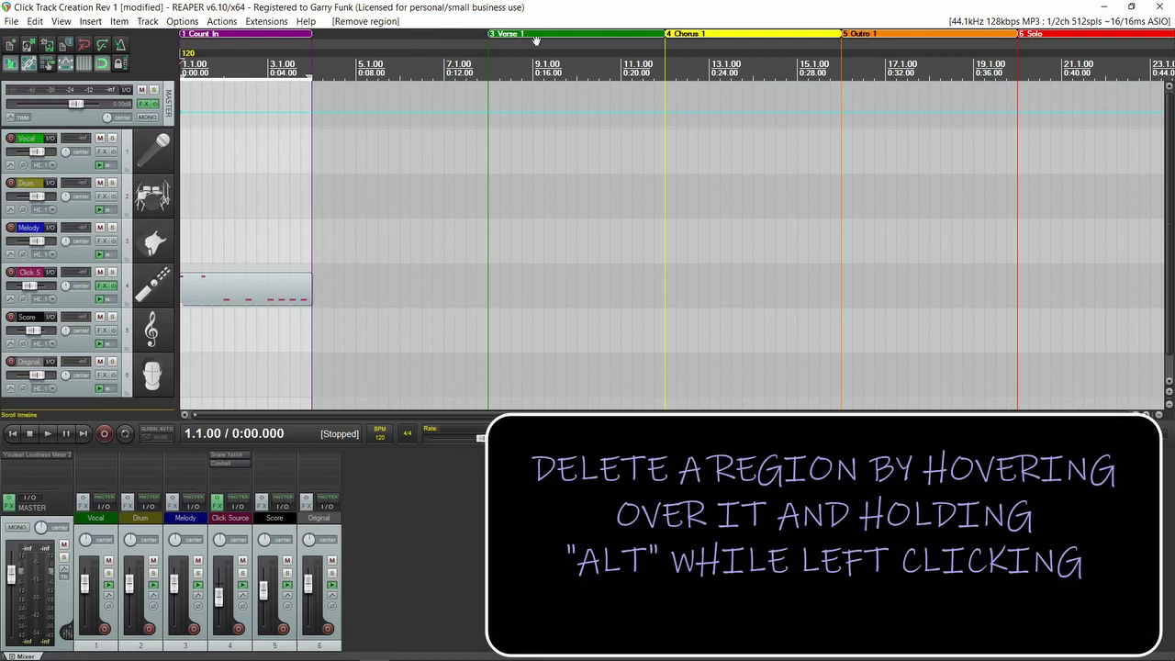
{"action": "left_click", "coordinate": [565, 35], "text": "alt"}
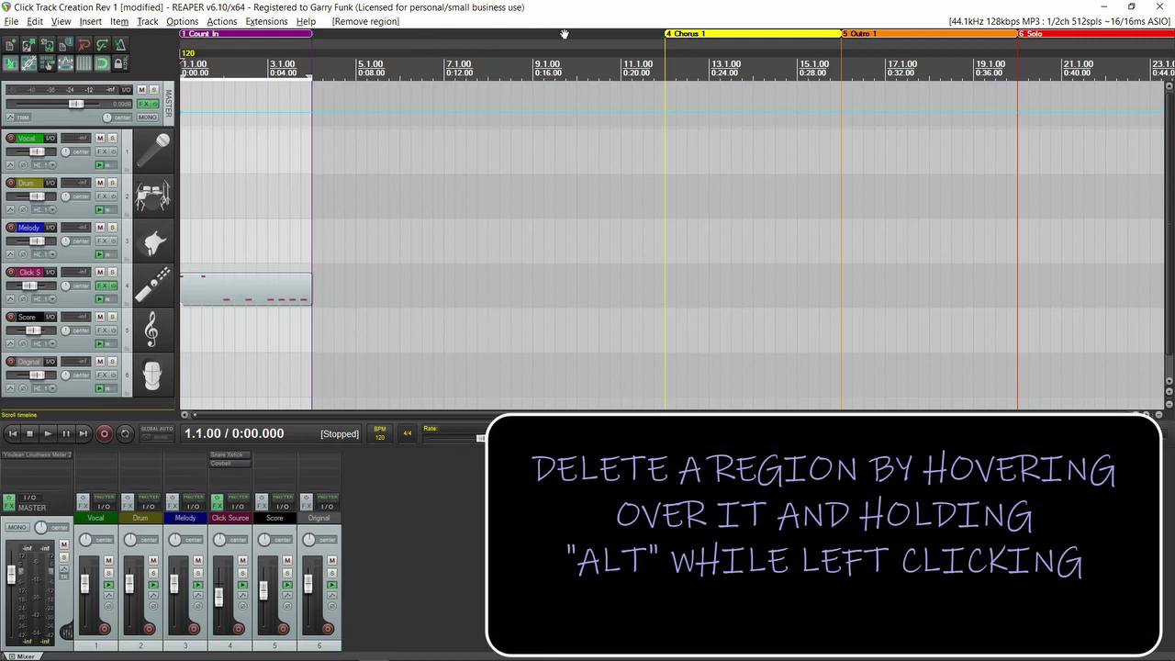
{"action": "left_click", "coordinate": [738, 35], "text": "alt"}
{"action": "left_click", "coordinate": [909, 35], "text": "alt"}
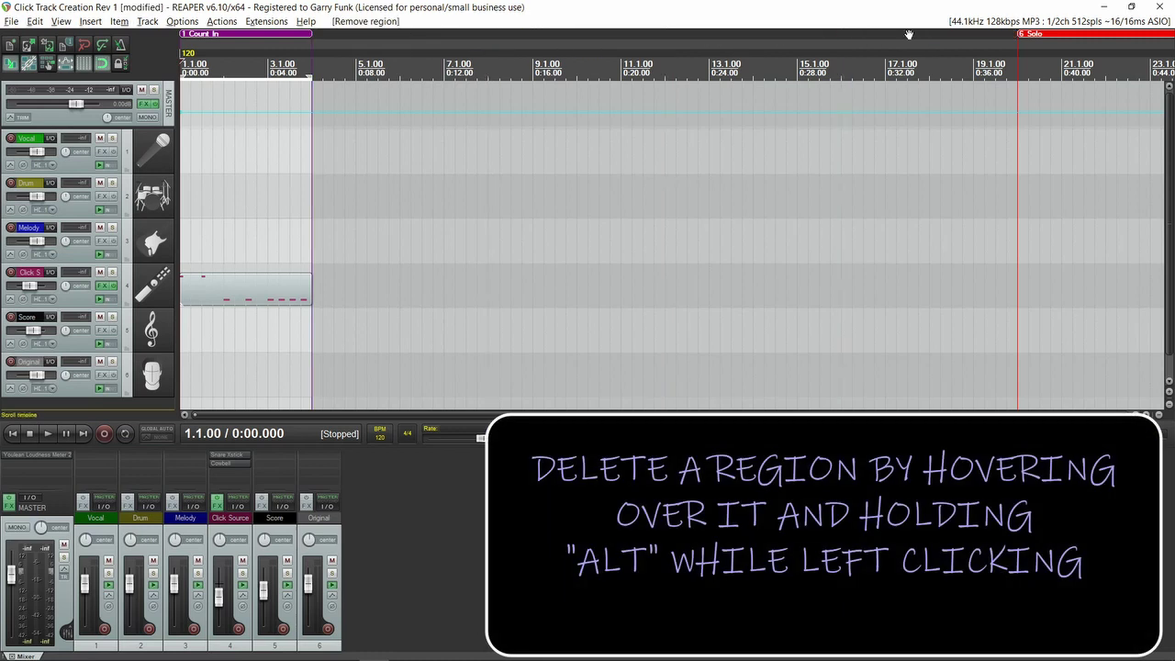
{"action": "left_click", "coordinate": [1056, 38], "text": "alt"}
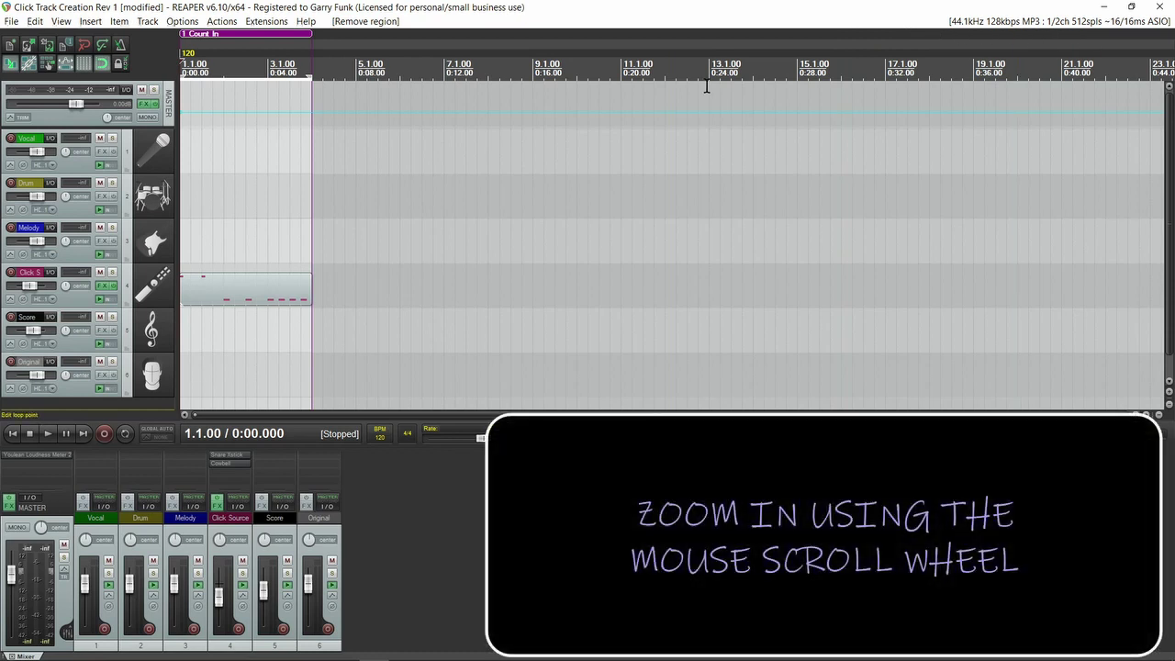
Step: Set the project BPM to 181 in the project settings
{"action": "scroll", "coordinate": [228, 108], "scroll_direction": "up", "scroll_amount": 3}
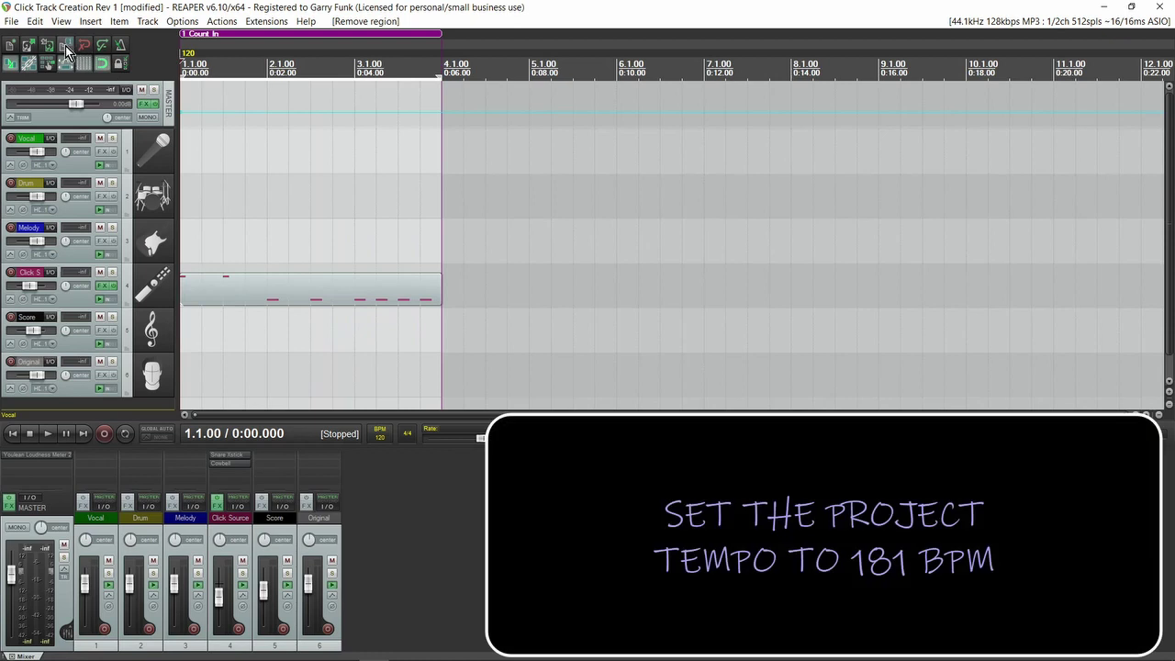
{"action": "left_click", "coordinate": [65, 45]}
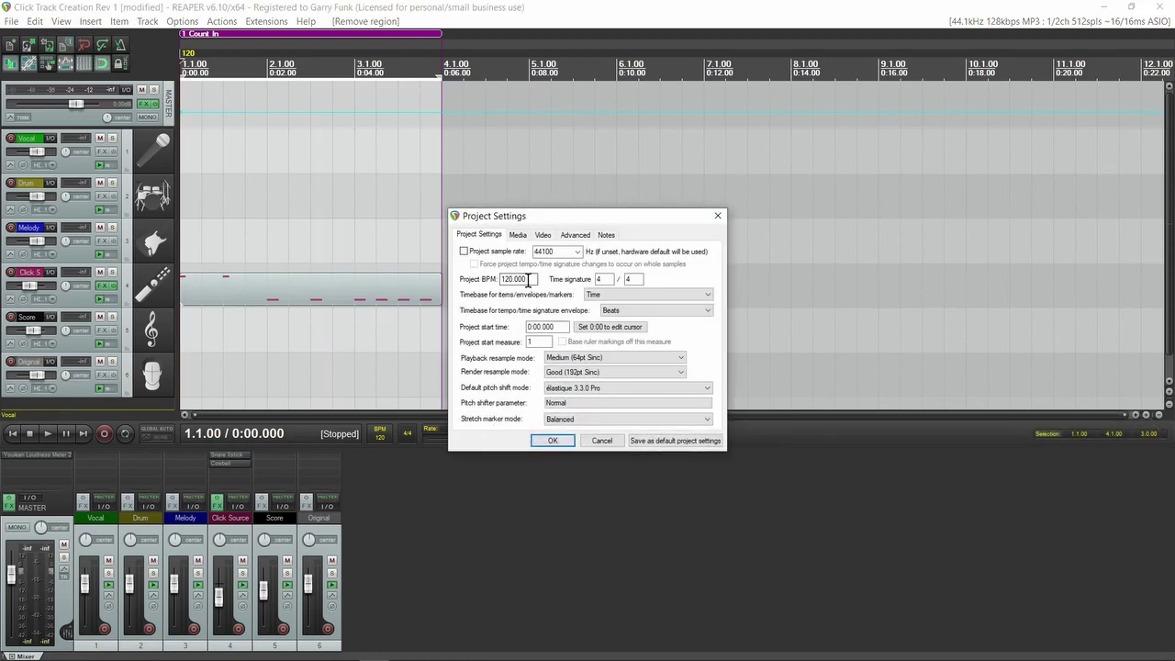
{"action": "left_click_drag", "start_coordinate": [535, 280], "coordinate": [508, 278]}
{"action": "type", "text": "181"}
{"action": "left_click", "coordinate": [551, 441]}
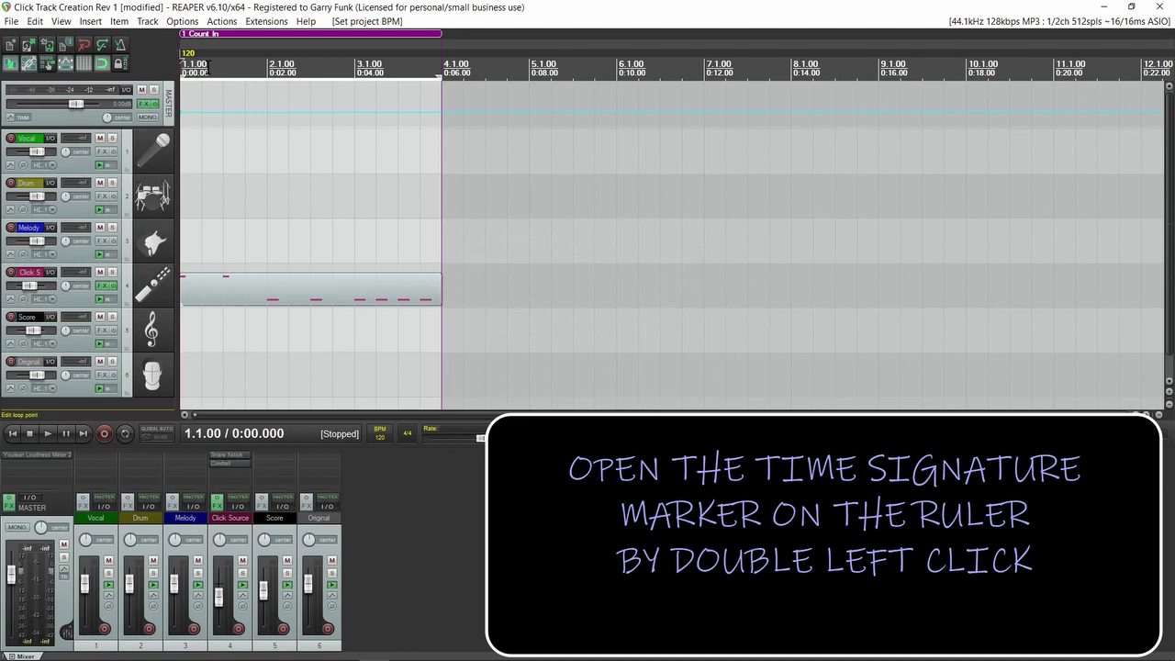
Step: Change the tempo marker at the start of the ruler to 181 BPM
{"action": "double_click", "coordinate": [187, 53]}
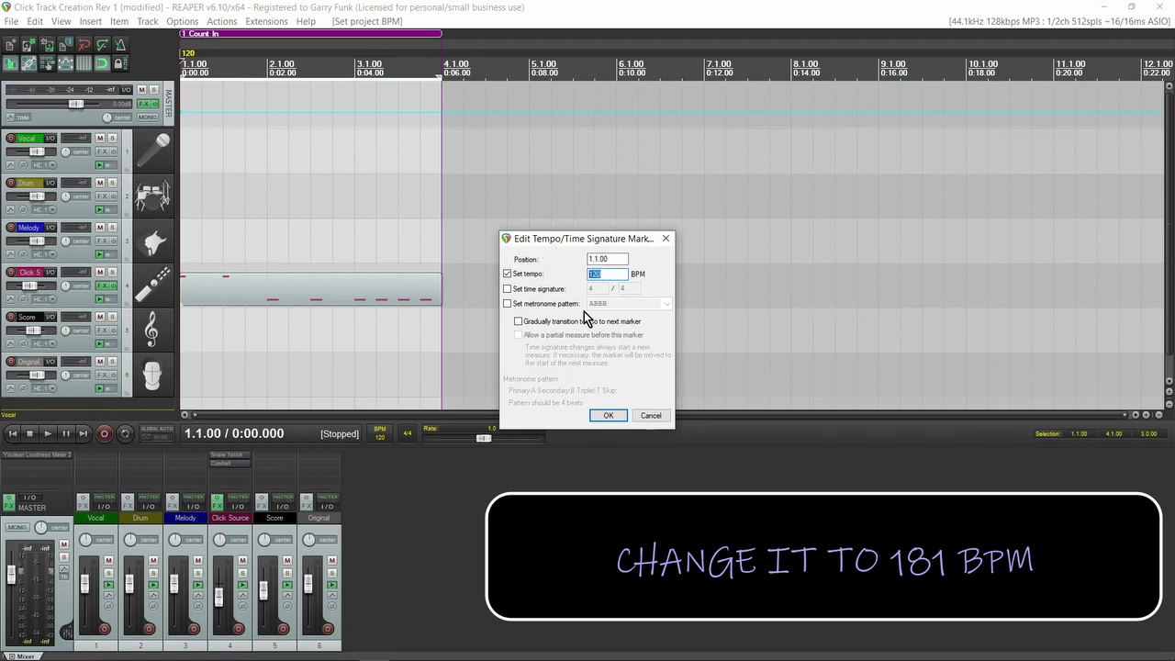
{"action": "type", "text": "181"}
{"action": "left_click", "coordinate": [611, 415]}
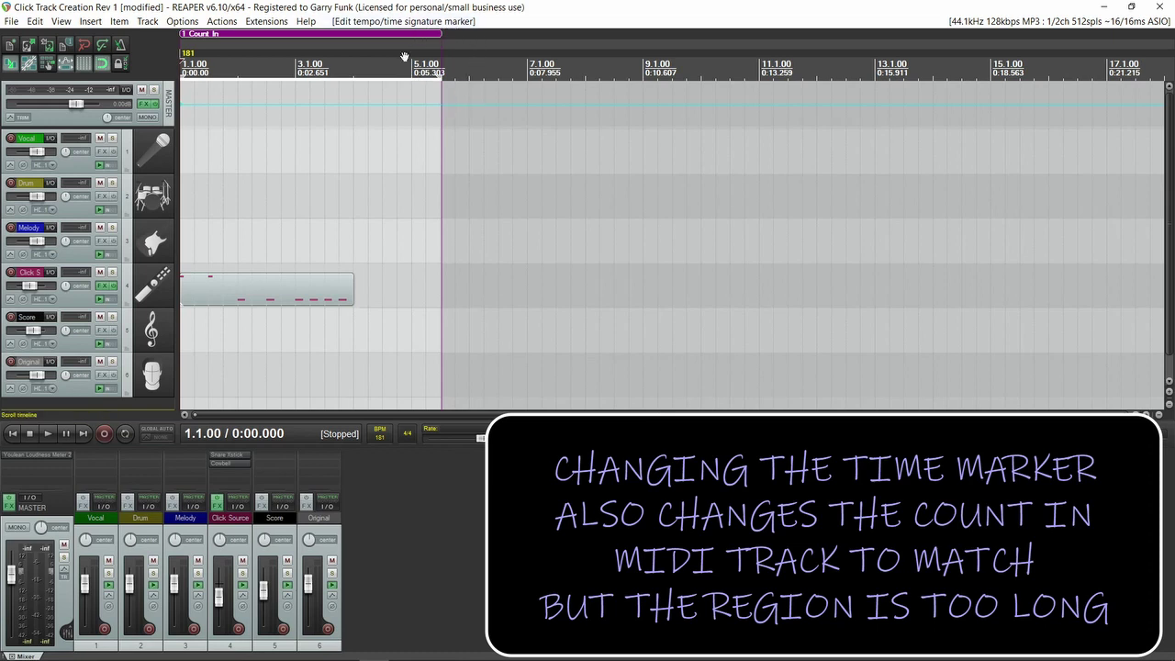
Step: Shorten the time selection and the Count In region to the three bars of the count-in MIDI item
{"action": "left_click_drag", "start_coordinate": [442, 79], "coordinate": [351, 80]}
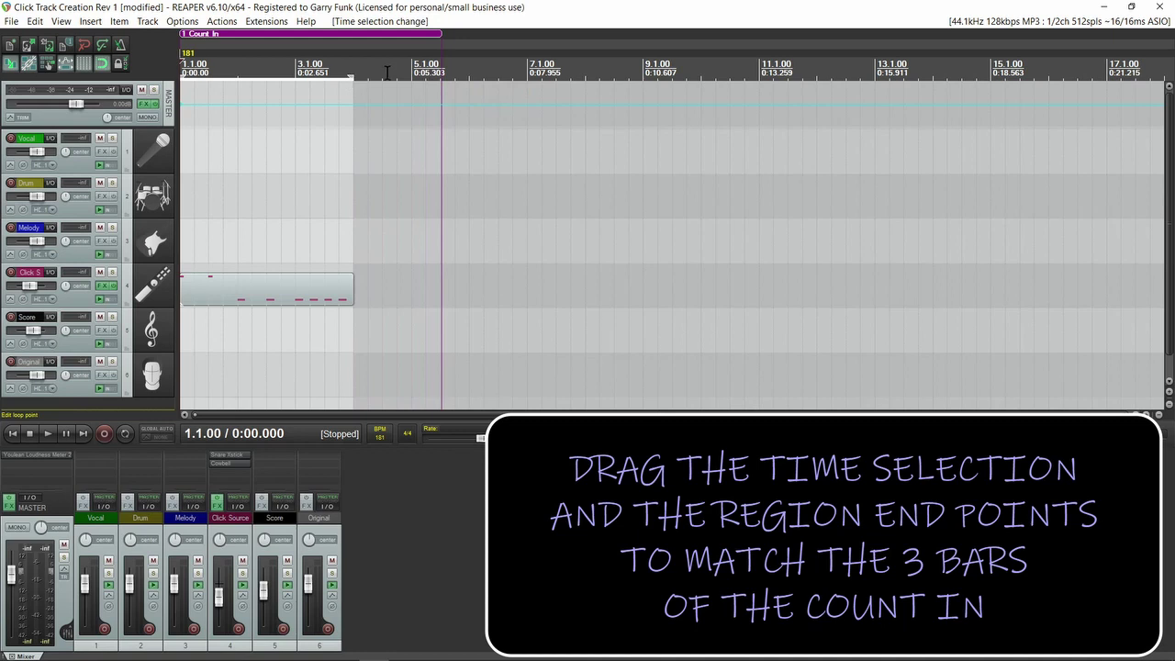
{"action": "left_click_drag", "start_coordinate": [440, 34], "coordinate": [354, 35]}
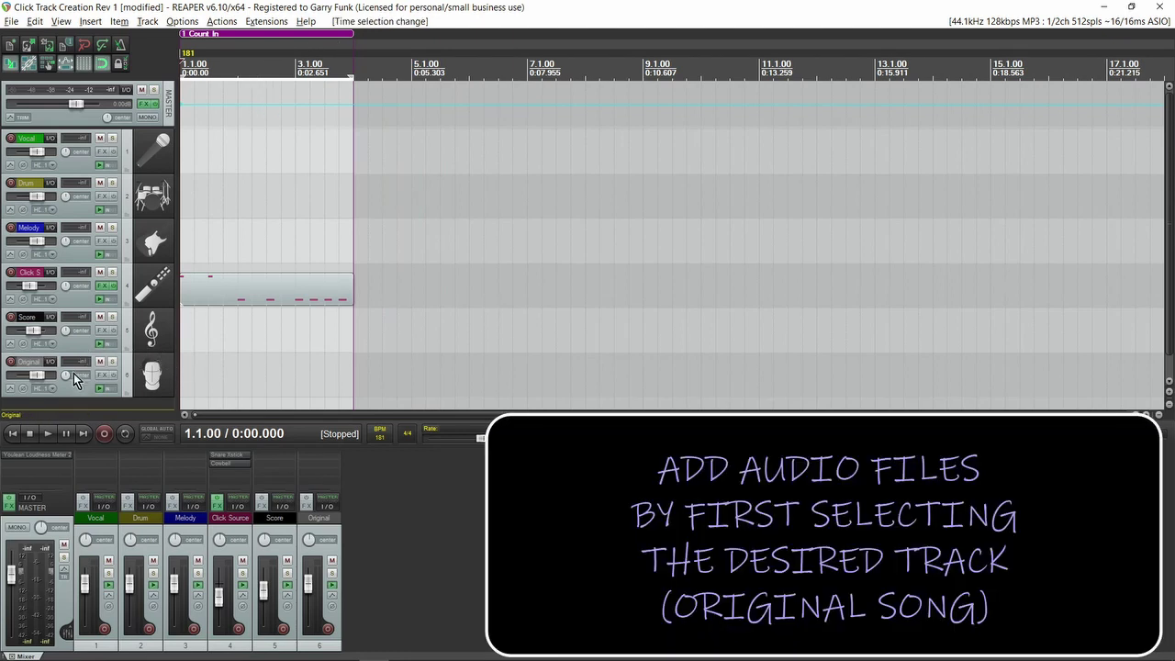
Step: Insert Elvis Presley - Blue Suede Shoes.wav at the start of the Original track and return the edit cursor to the project start
{"action": "left_click", "coordinate": [72, 397]}
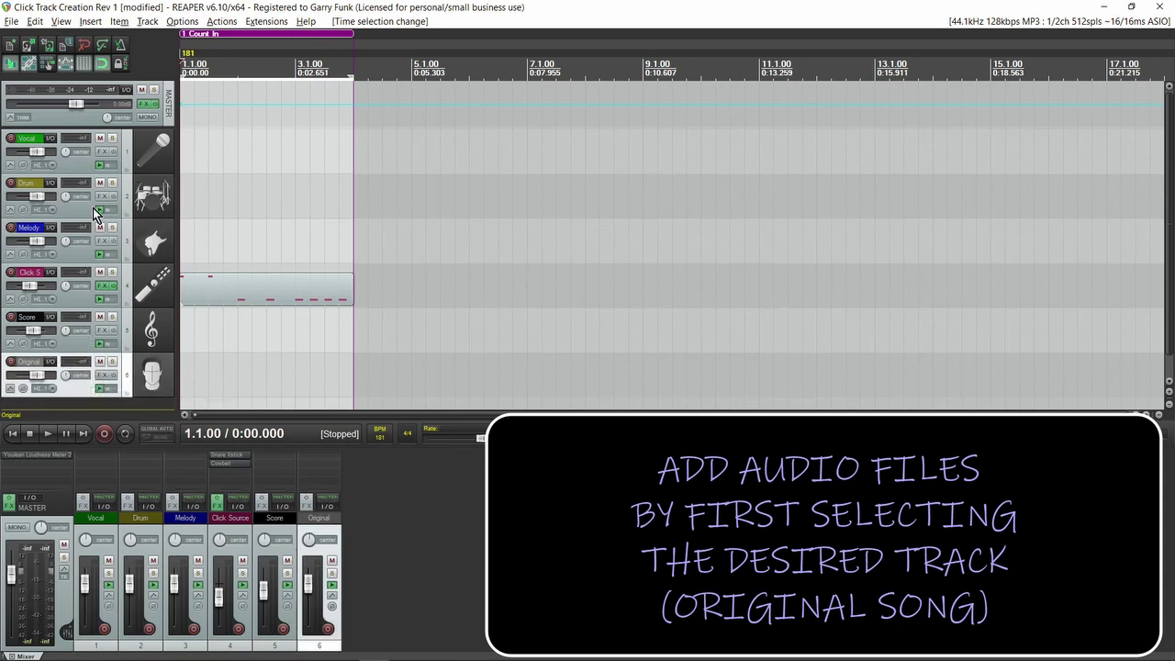
{"action": "left_click", "coordinate": [90, 21]}
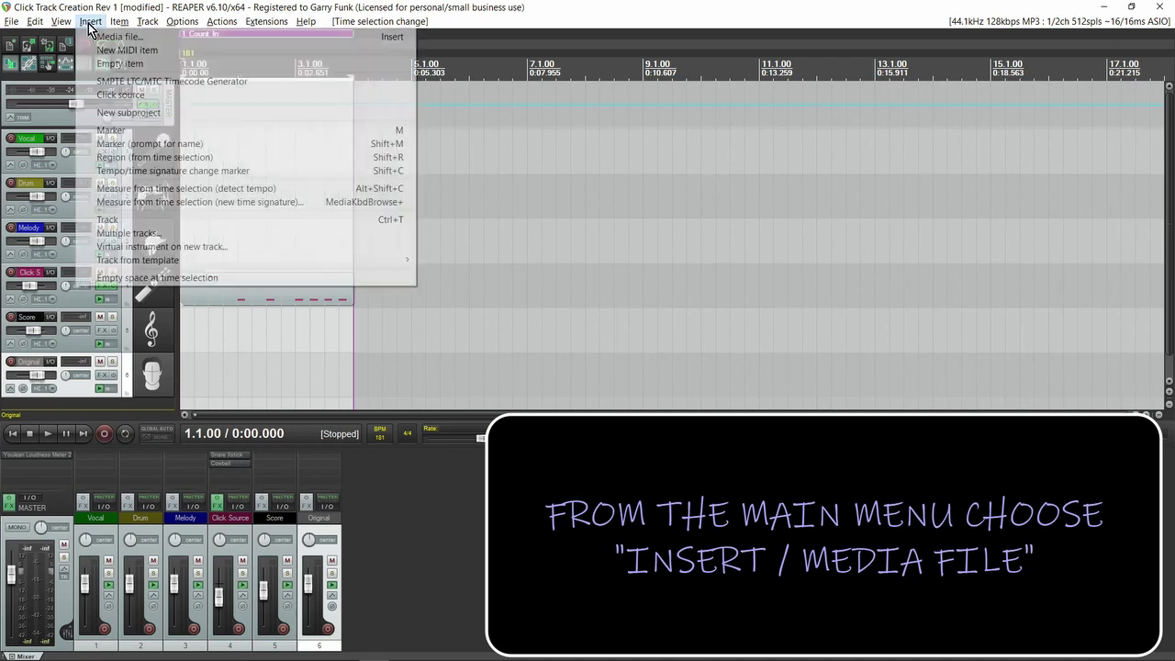
{"action": "left_click", "coordinate": [158, 45]}
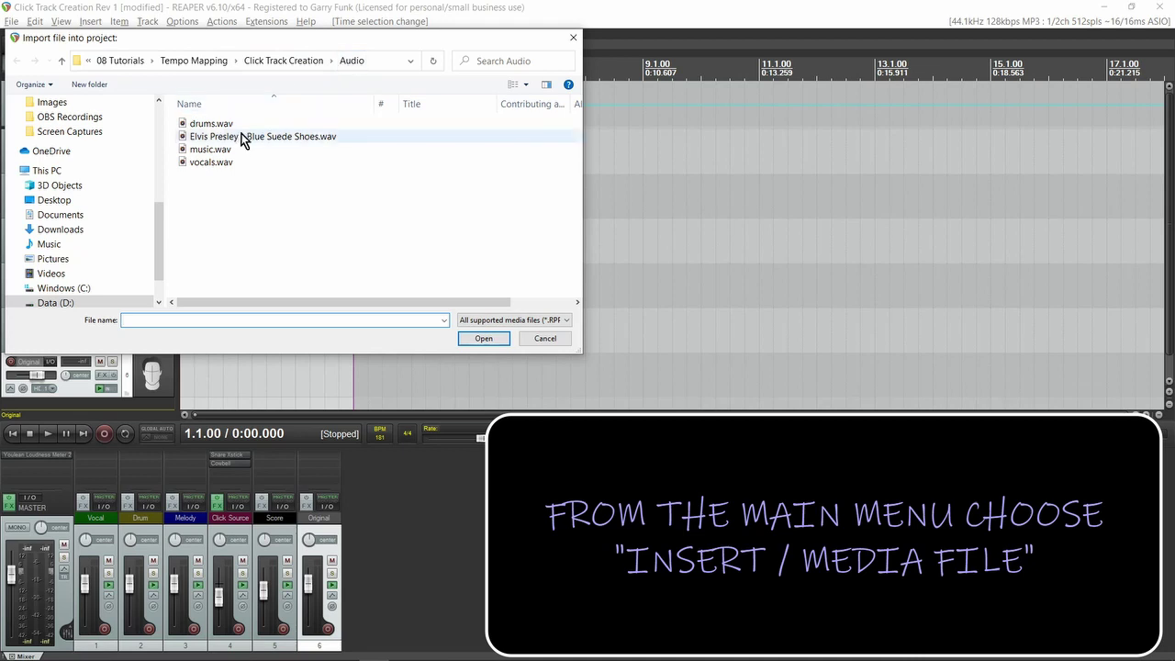
{"action": "left_click", "coordinate": [321, 136]}
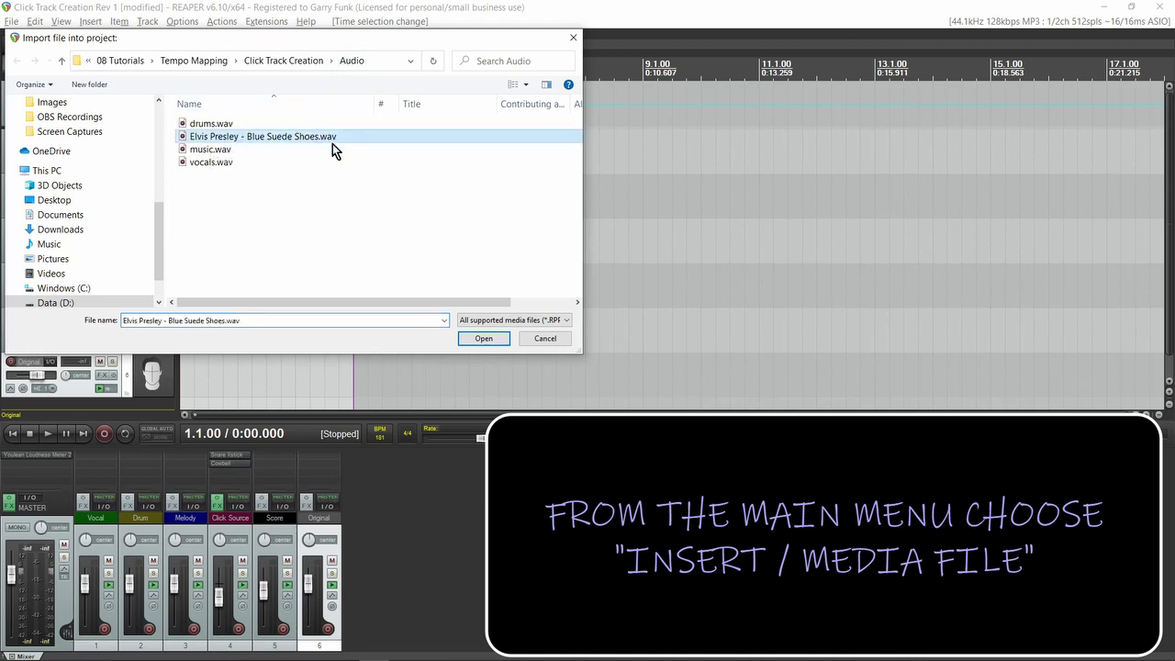
{"action": "left_click", "coordinate": [482, 338]}
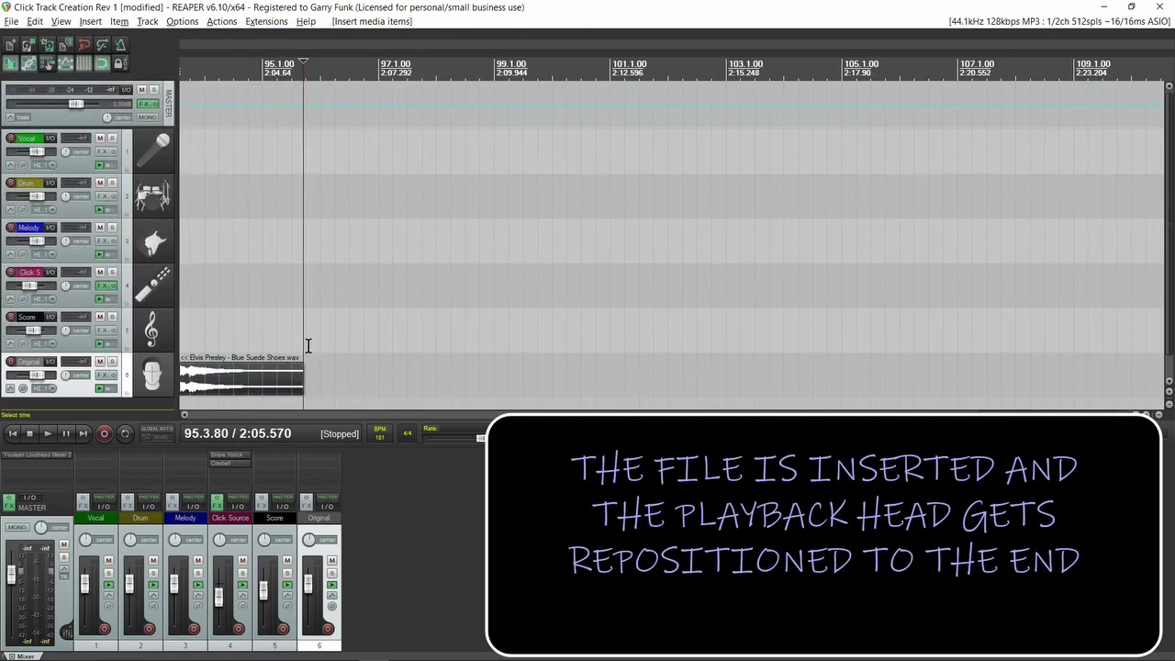
{"action": "key", "text": "Home"}
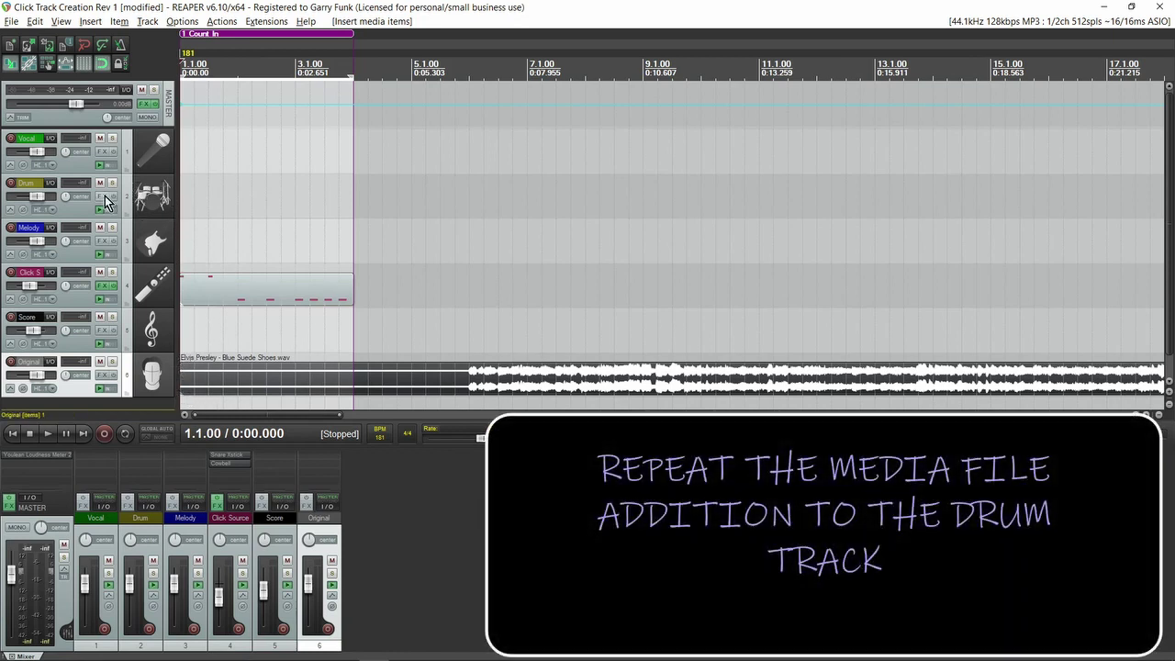
Step: Insert drums.wav at the start of the Drum track and return the edit cursor to the project start
{"action": "left_click", "coordinate": [73, 209]}
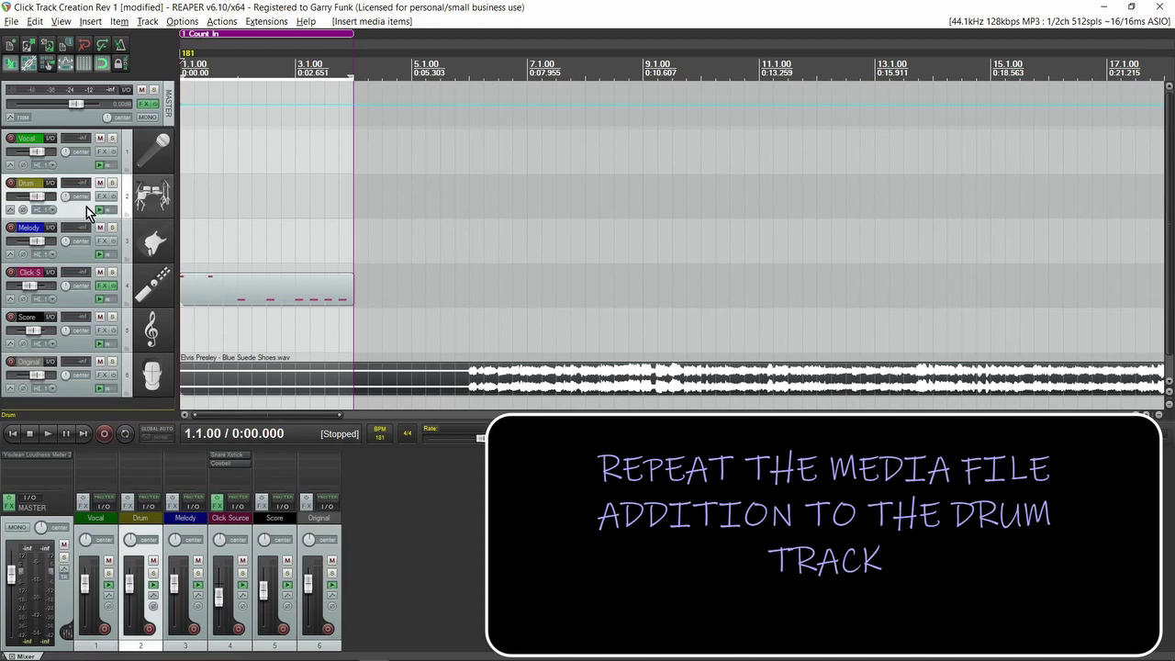
{"action": "left_click", "coordinate": [90, 23]}
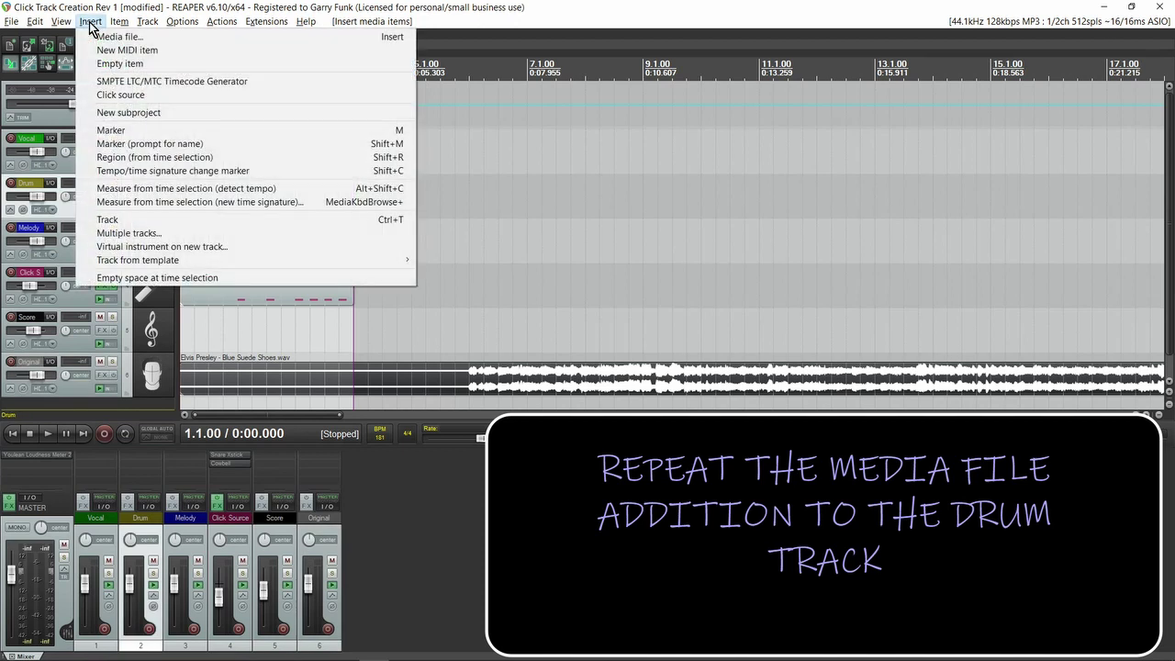
{"action": "left_click", "coordinate": [94, 38]}
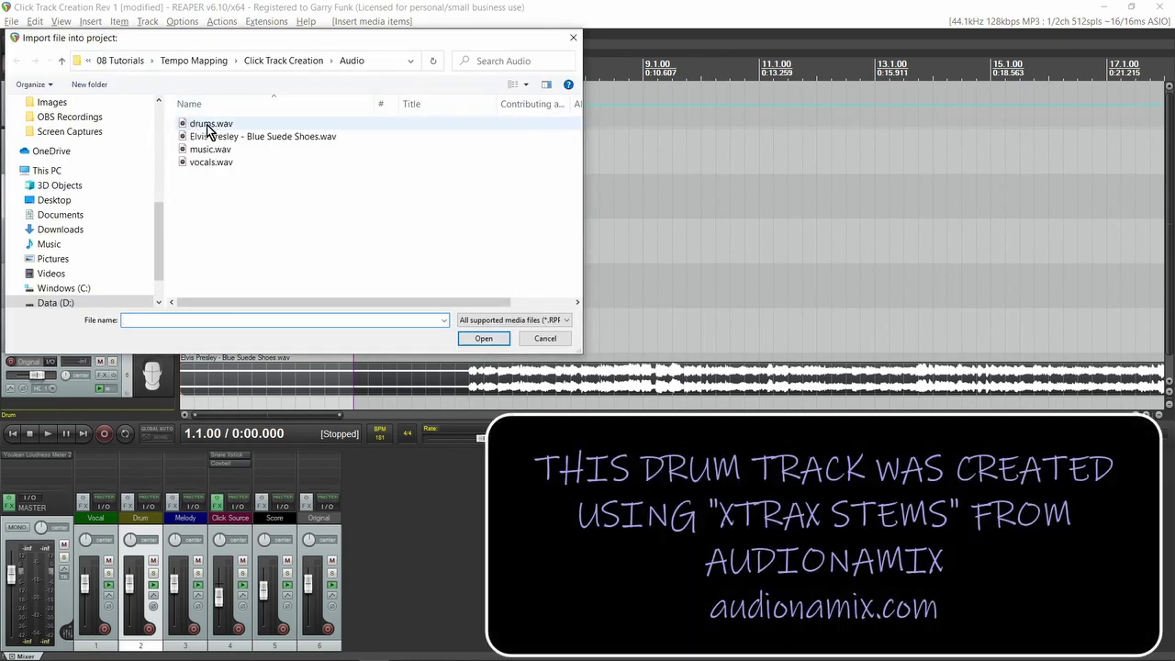
{"action": "left_click", "coordinate": [207, 128]}
{"action": "left_click", "coordinate": [484, 338]}
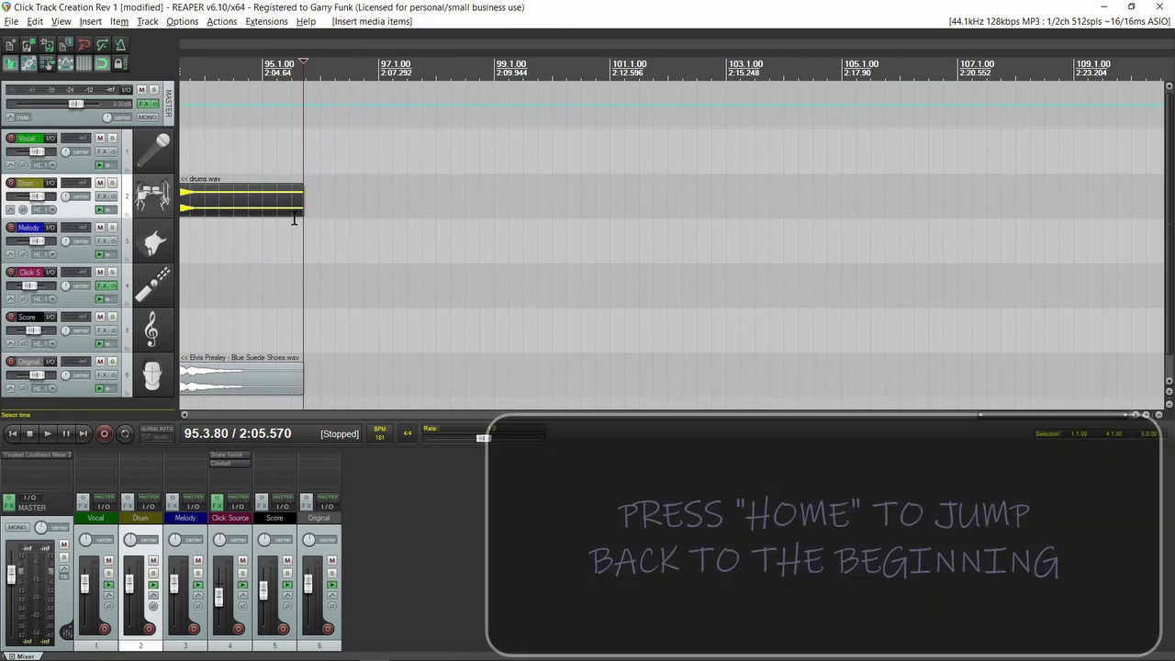
{"action": "key", "text": "Home"}
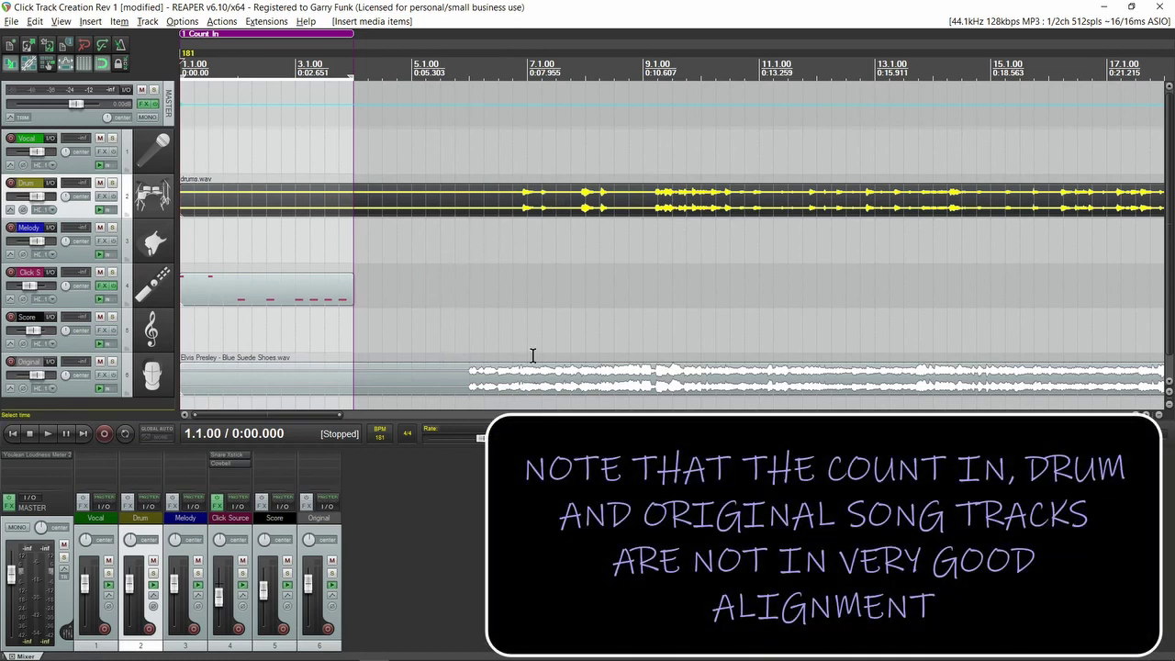
Step: Save the project under the new name Blue Suede Shoes Rev 0
{"action": "left_click", "coordinate": [11, 22]}
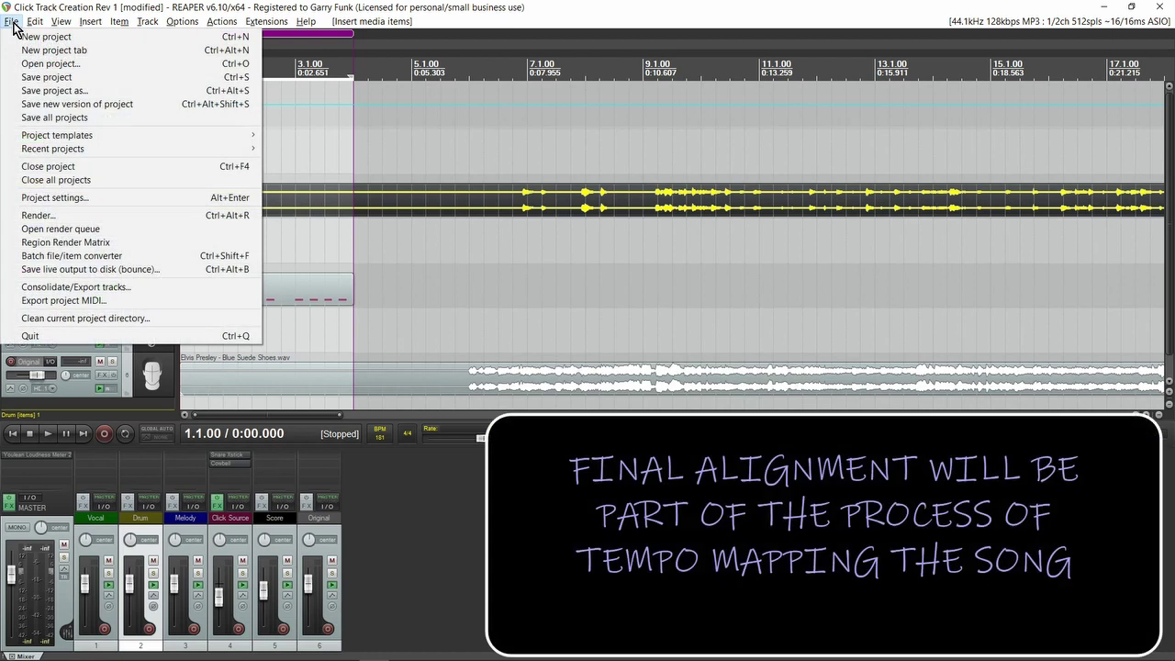
{"action": "left_click", "coordinate": [32, 91]}
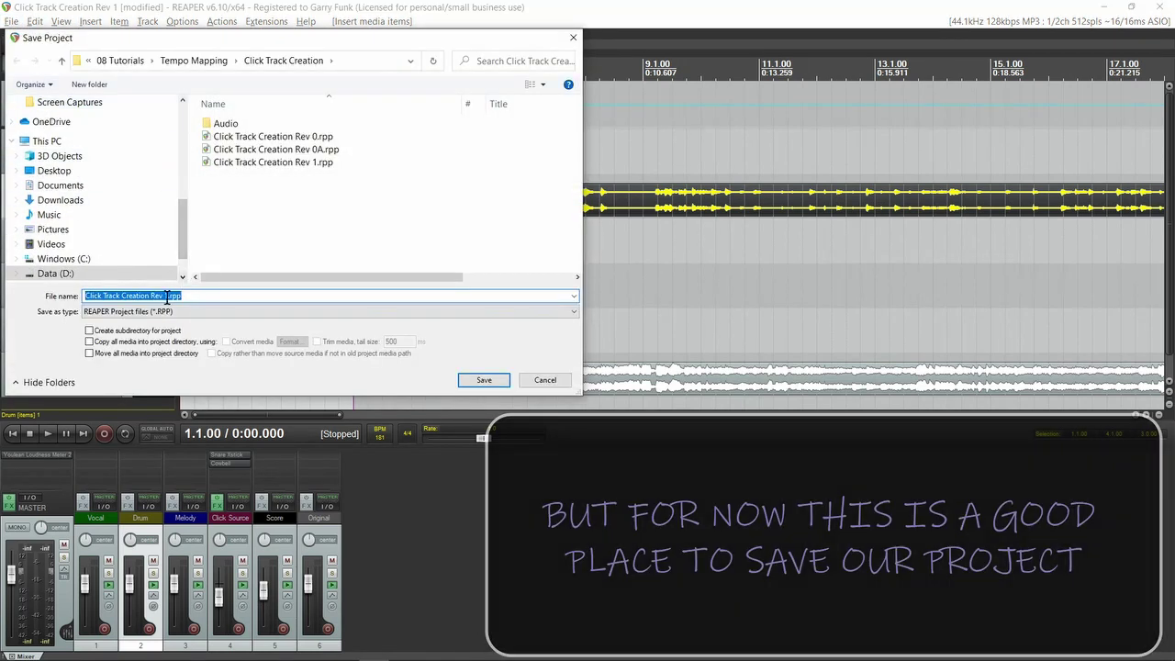
{"action": "left_click", "coordinate": [166, 296]}
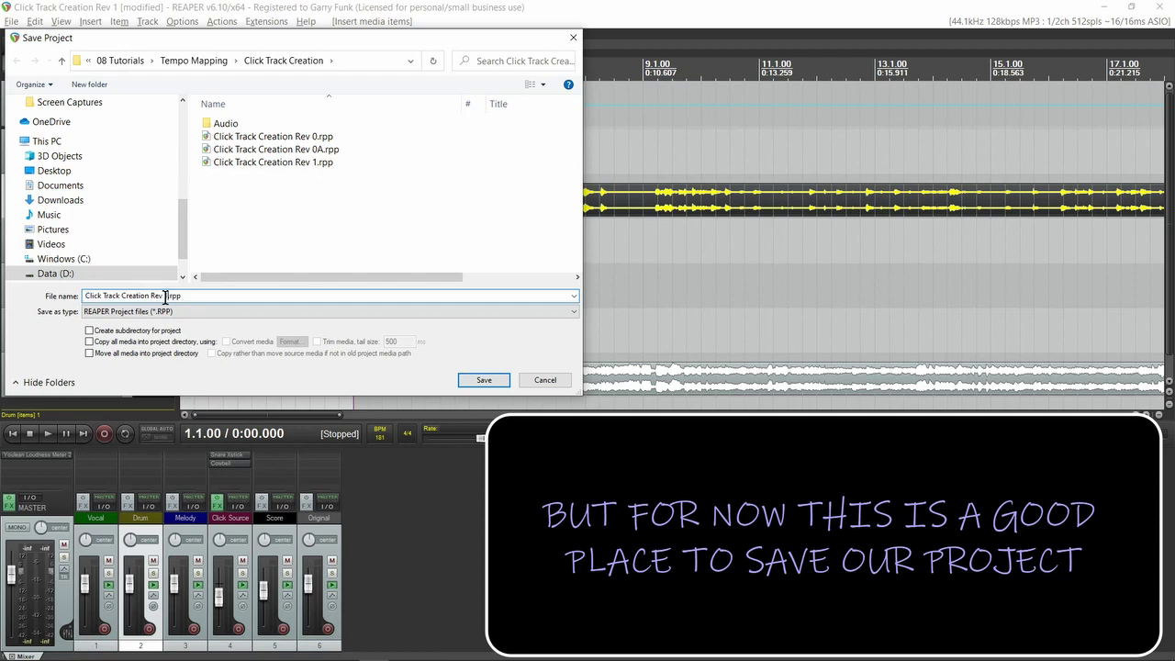
{"action": "left_click_drag", "start_coordinate": [168, 295], "coordinate": [81, 298]}
{"action": "type", "text": "Blue Suede Shoes Rev 0"}
{"action": "left_click", "coordinate": [483, 382]}
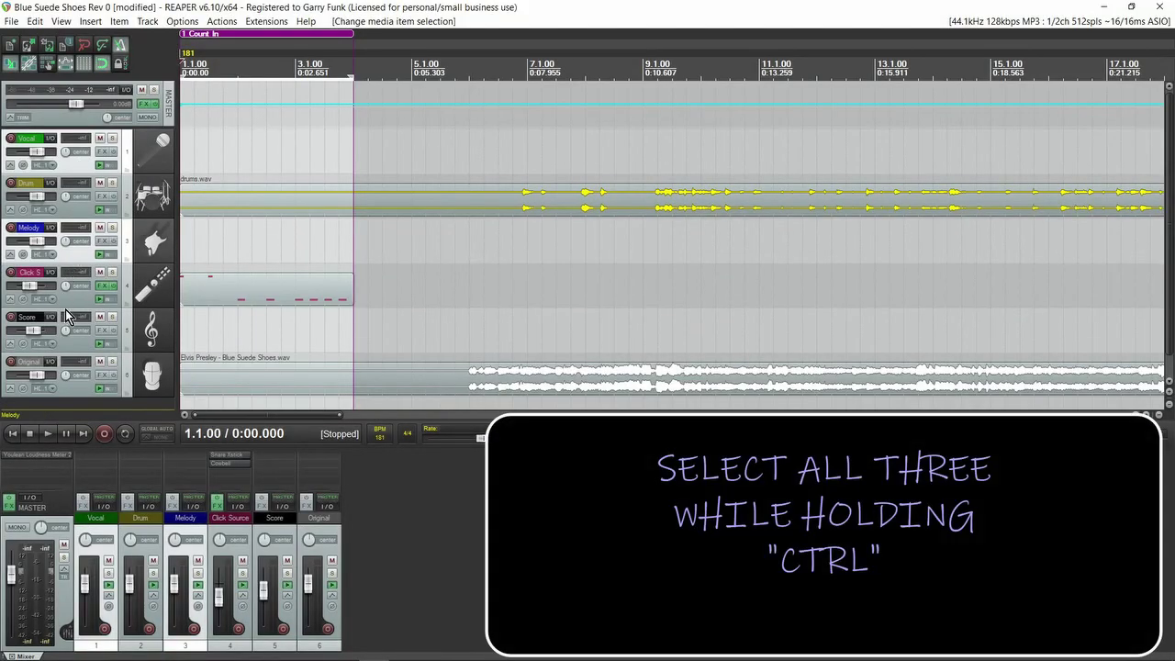
Step: Hide the Vocal, Melody and Score tracks by running the action SWS: Hide selected track(s)
{"action": "left_click", "coordinate": [77, 346], "text": "ctrl"}
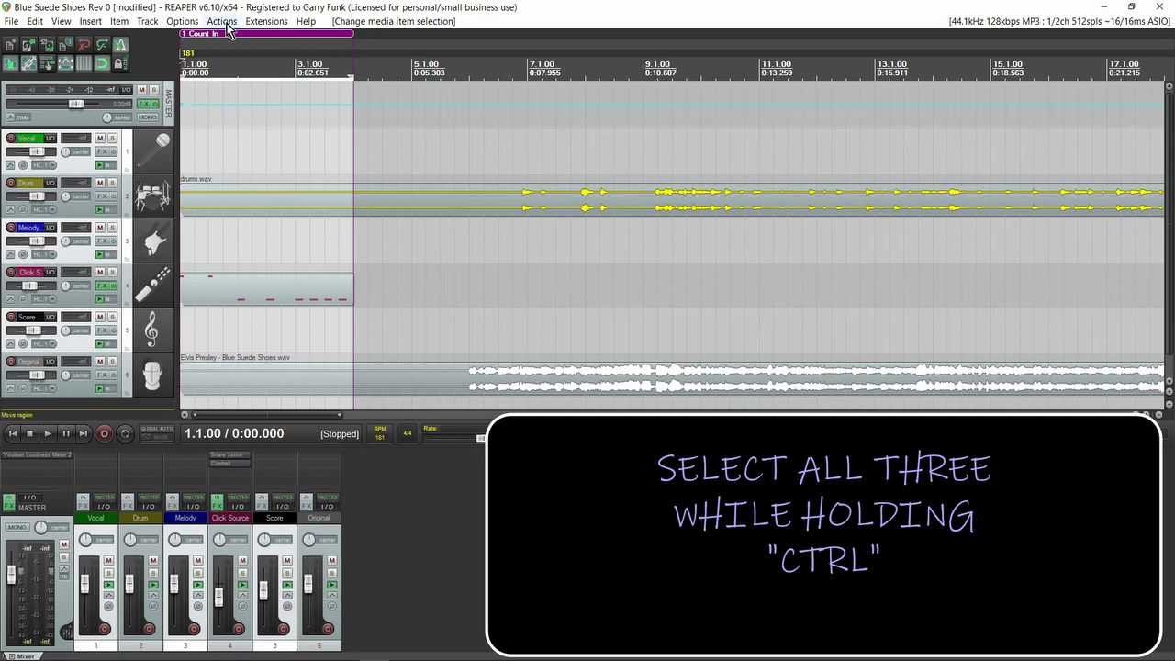
{"action": "left_click", "coordinate": [224, 23]}
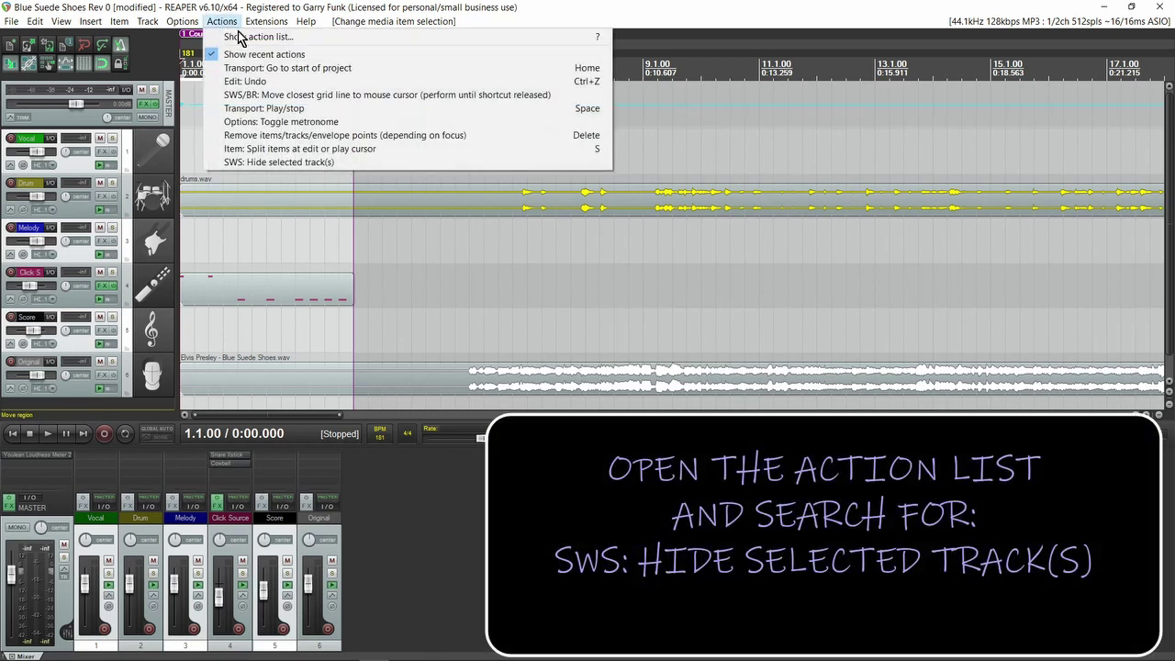
{"action": "left_click", "coordinate": [317, 36]}
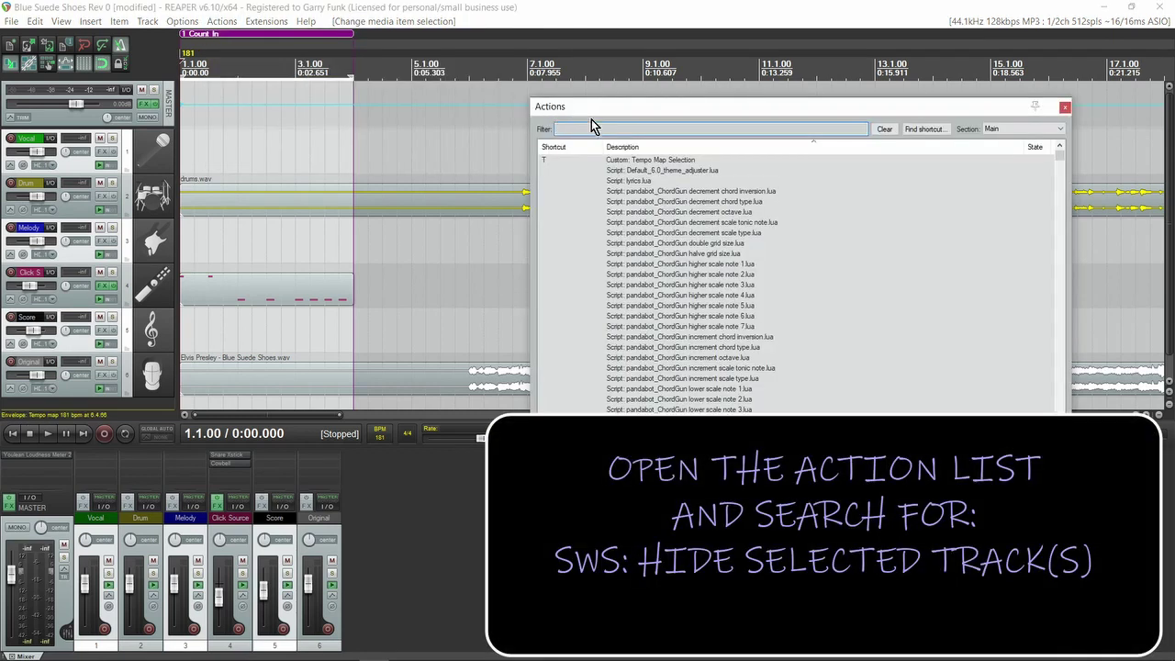
{"action": "type", "text": "SWS: HIDE SELECTED TRACK(S)"}
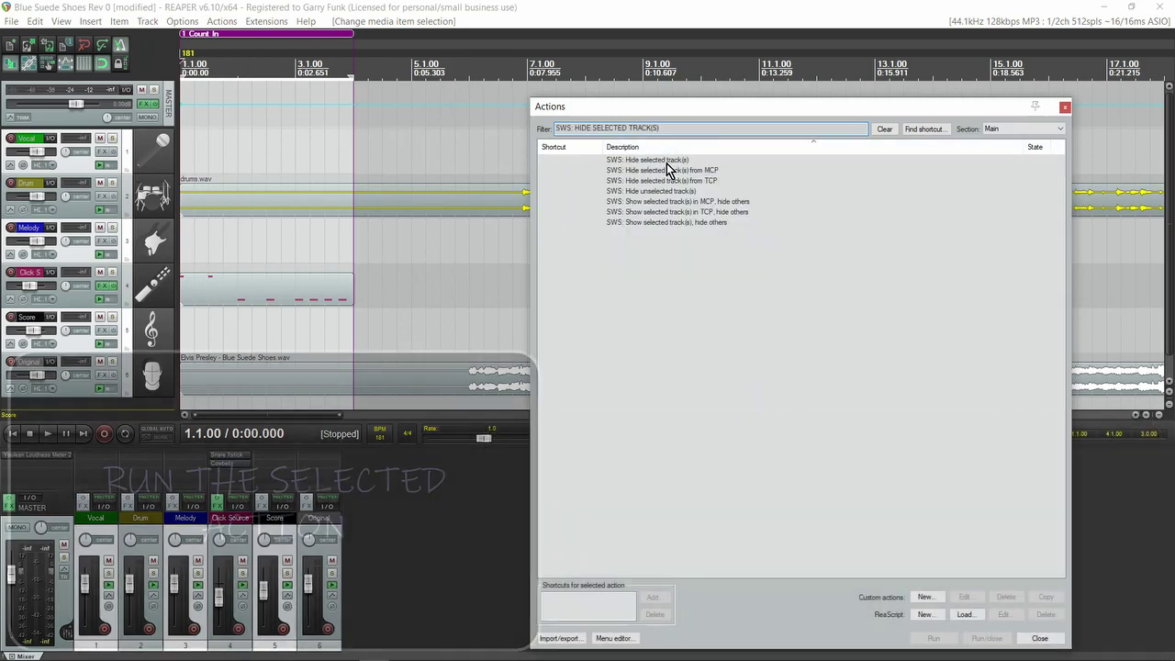
{"action": "left_click", "coordinate": [669, 161]}
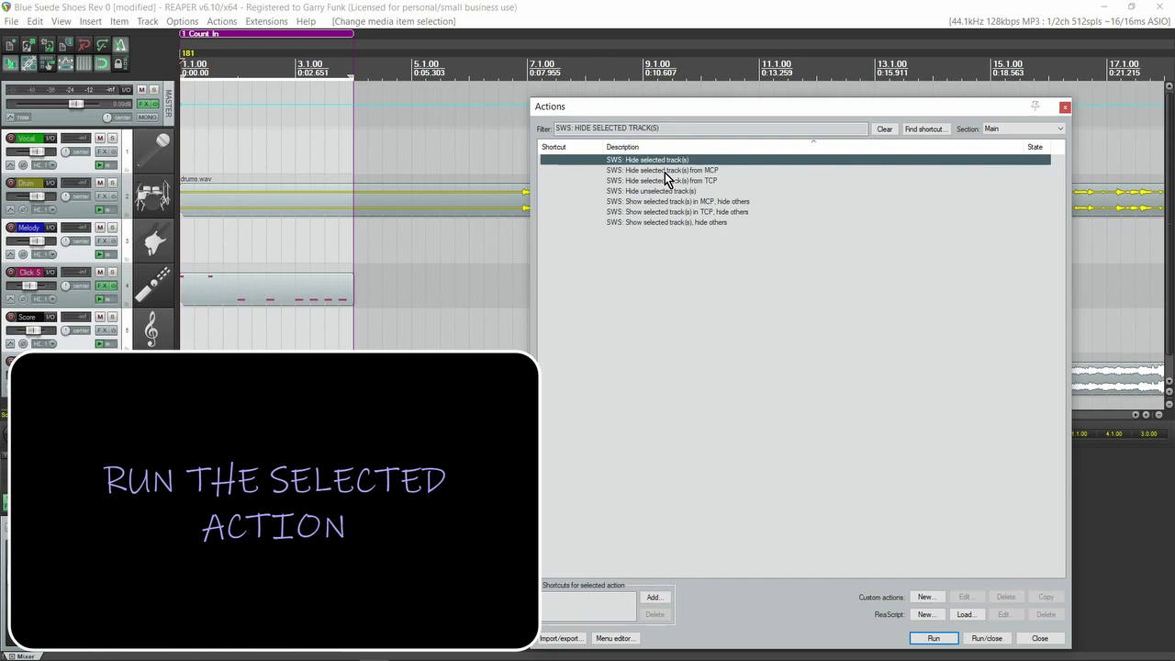
{"action": "left_click", "coordinate": [933, 638]}
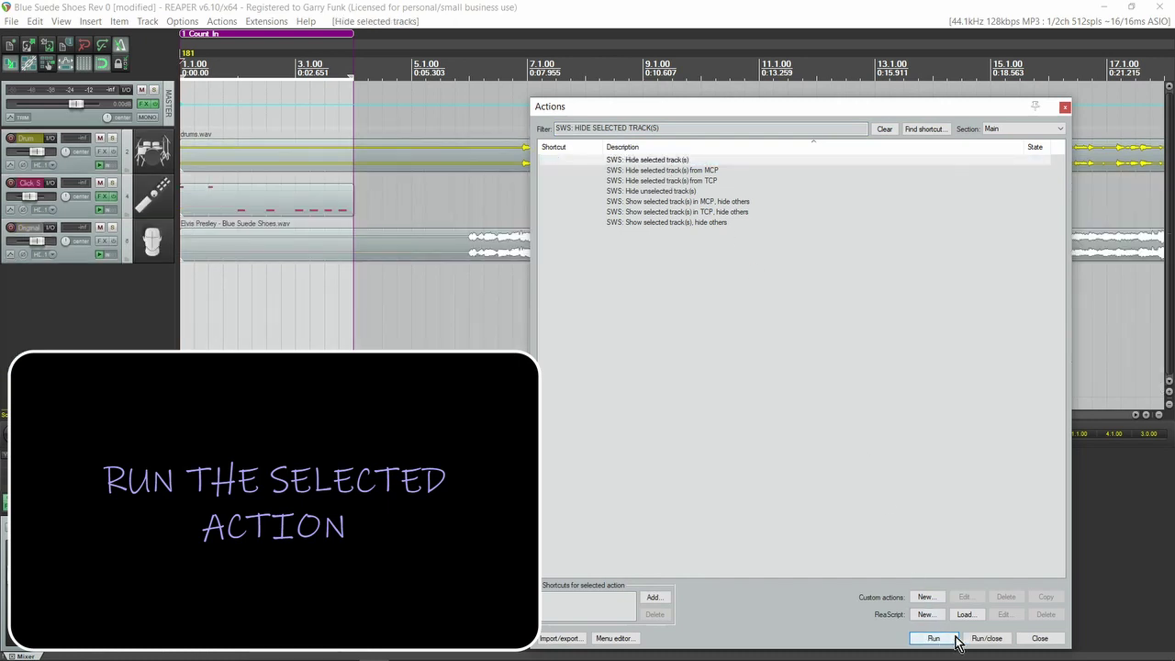
{"action": "left_click", "coordinate": [1045, 640]}
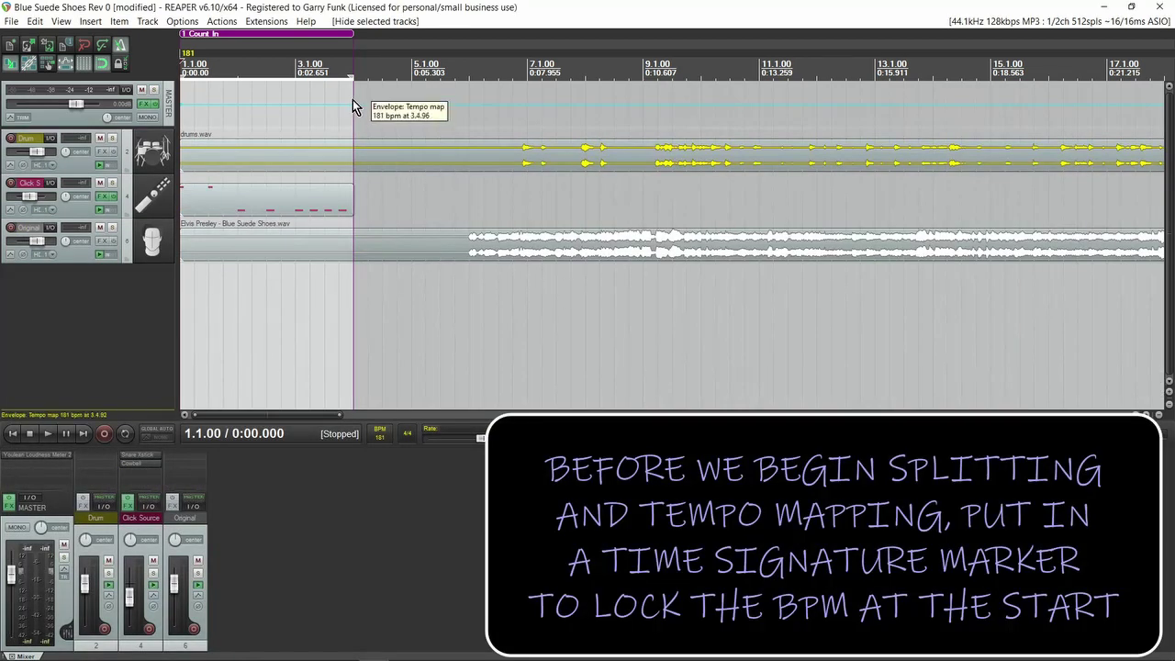
Step: Insert a tempo marker of 181 BPM at bar 4 (4.1.00), where the count-in ends
{"action": "left_click", "coordinate": [353, 67]}
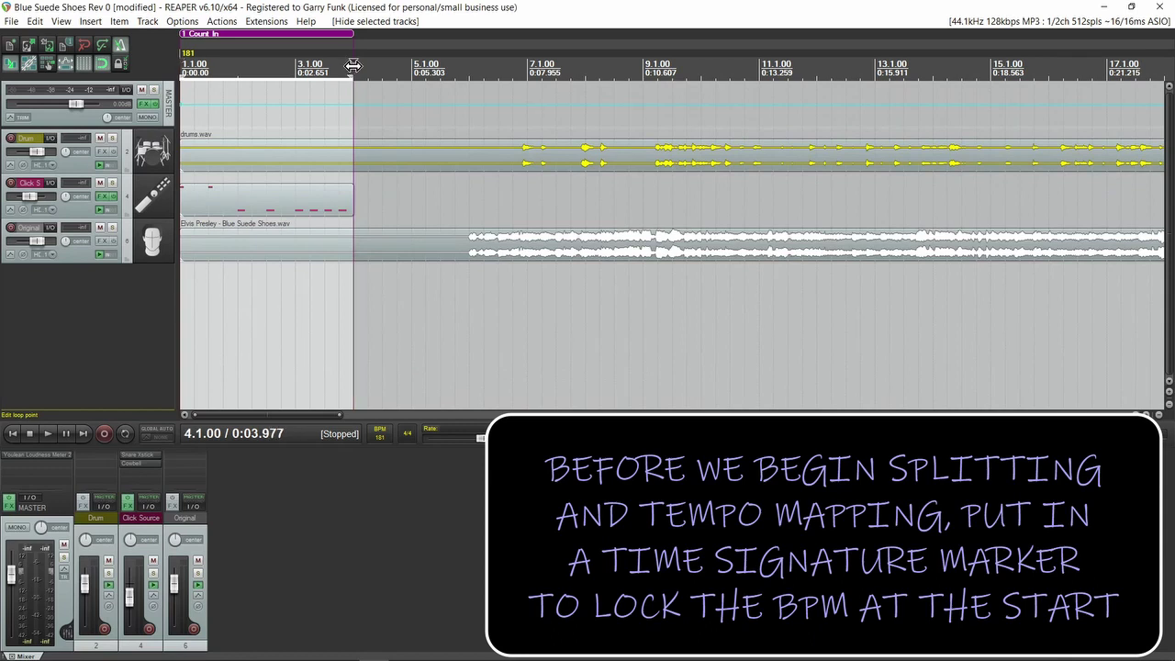
{"action": "right_click", "coordinate": [353, 66]}
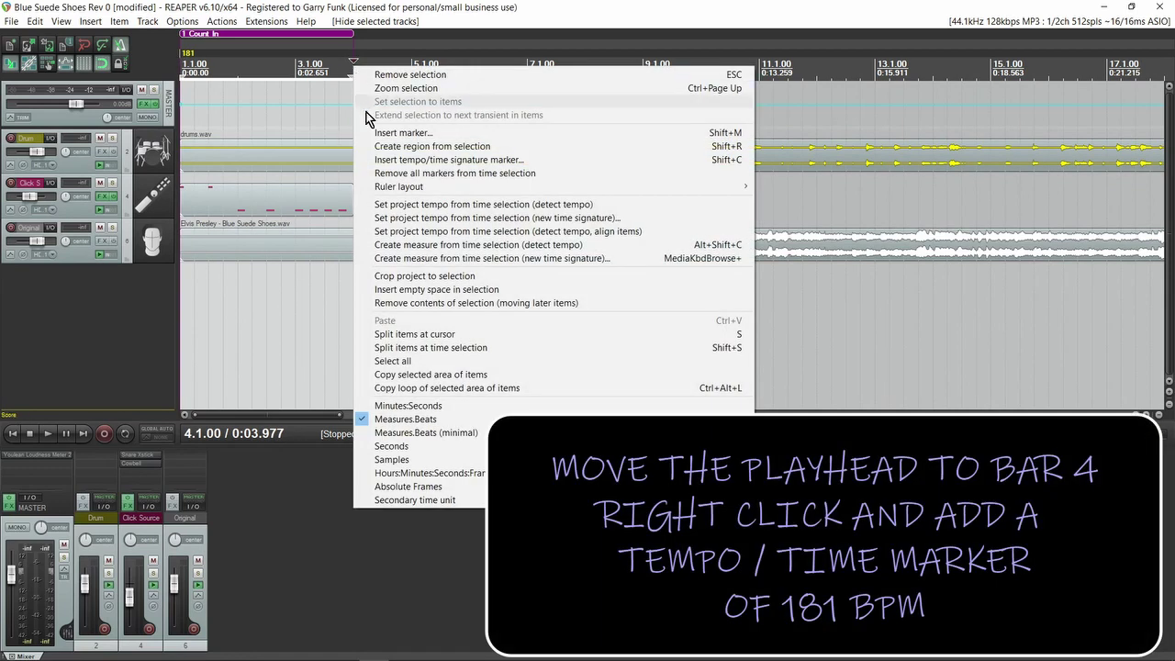
{"action": "left_click", "coordinate": [537, 160]}
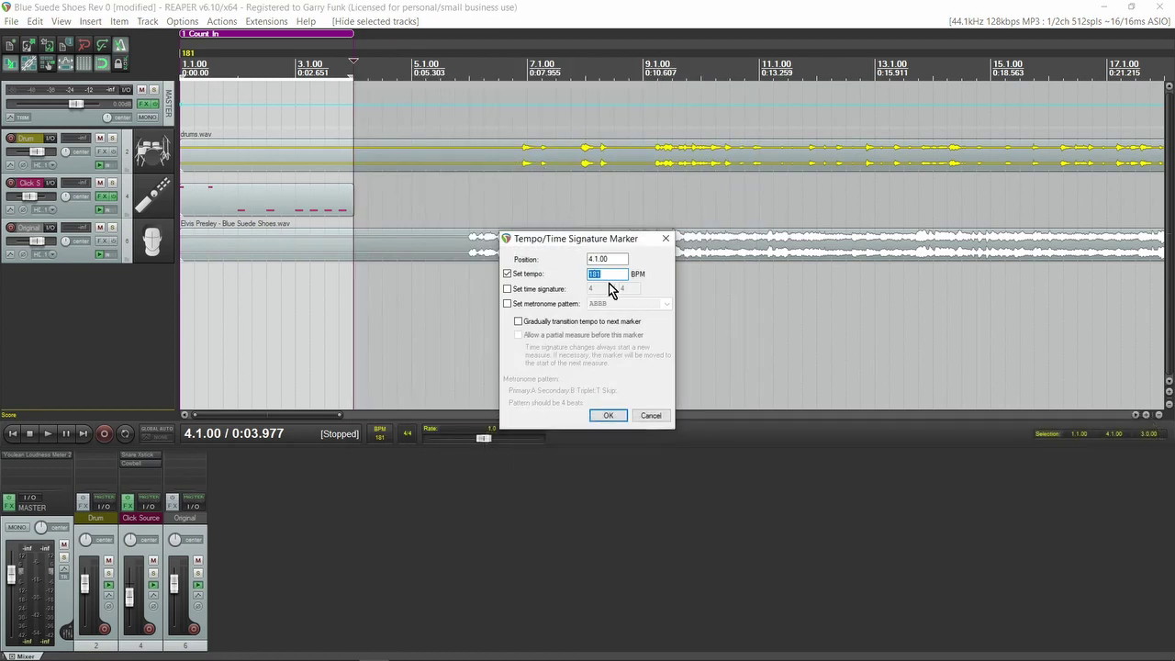
{"action": "left_click", "coordinate": [608, 415]}
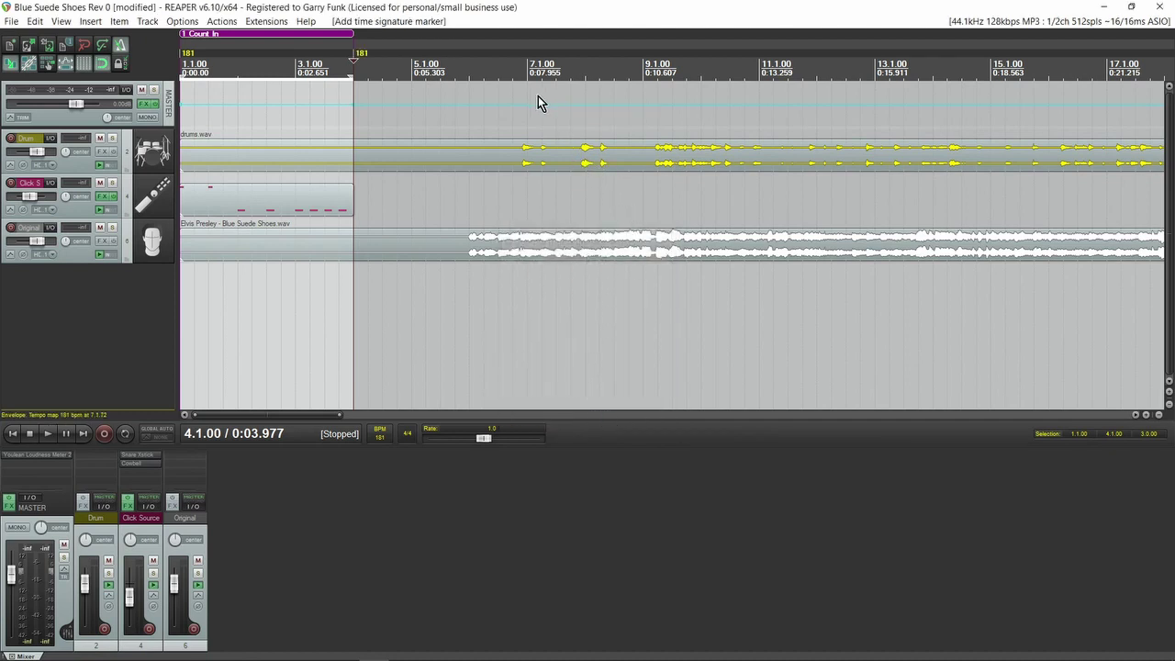
Step: Split the drums.wav and Elvis Presley - Blue Suede Shoes.wav items at 6.1.00, where the song's audio begins
{"action": "left_click", "coordinate": [468, 91]}
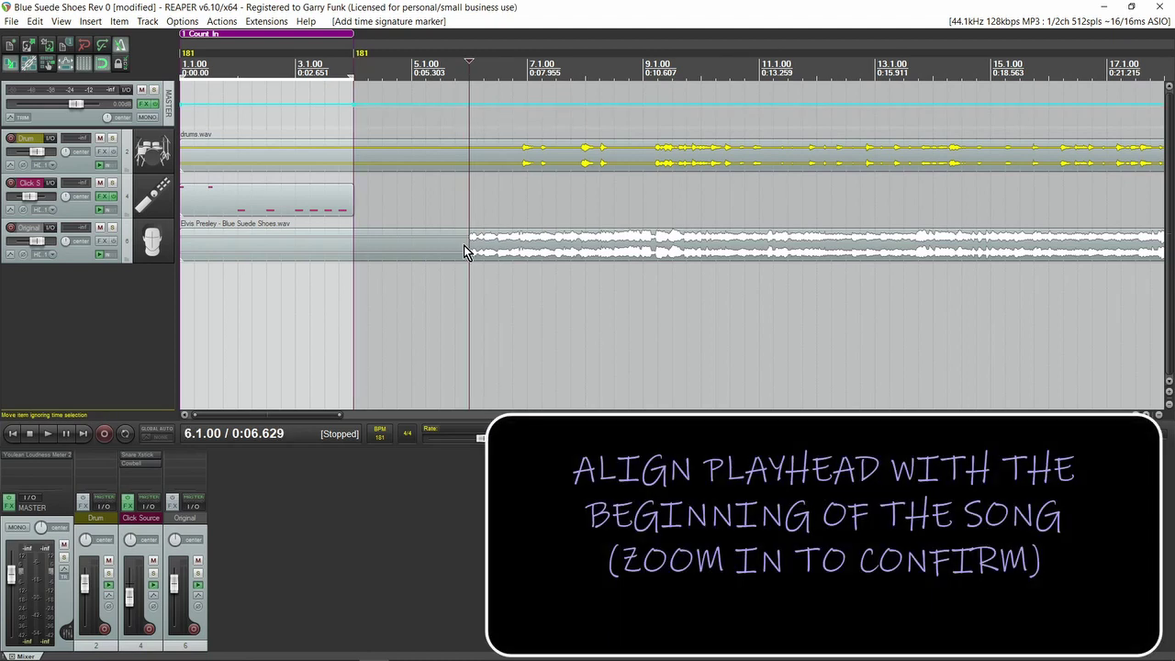
{"action": "scroll", "coordinate": [464, 250], "scroll_direction": "up", "scroll_amount": 4}
{"action": "scroll", "coordinate": [464, 250], "scroll_direction": "up", "scroll_amount": 3}
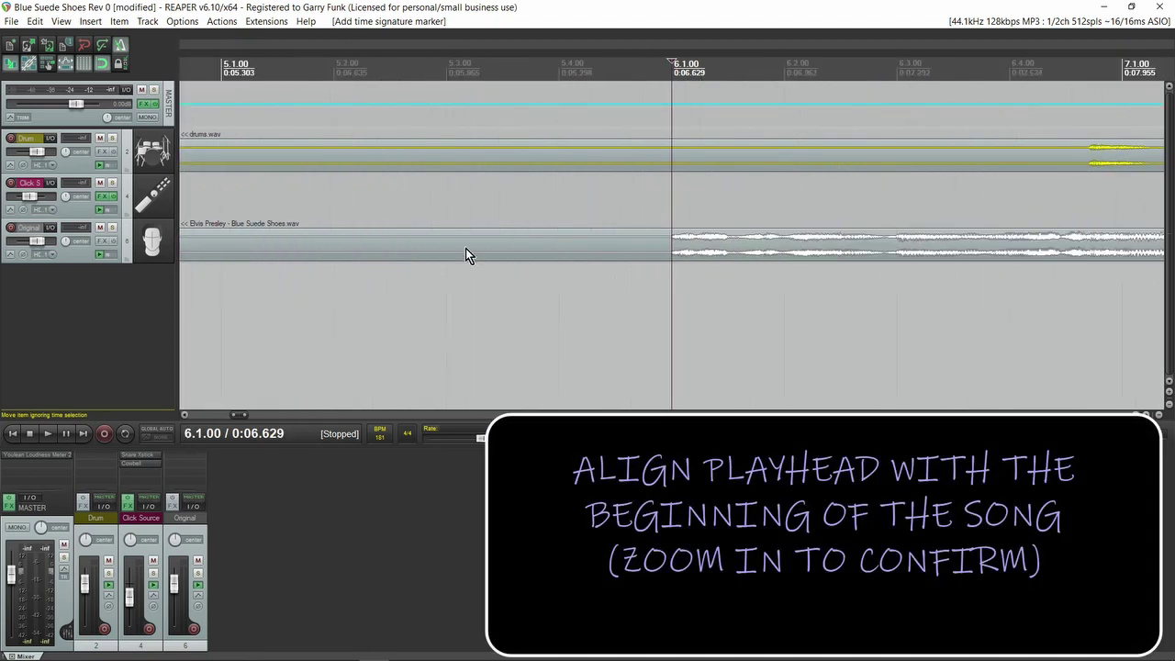
{"action": "left_click", "coordinate": [657, 154]}
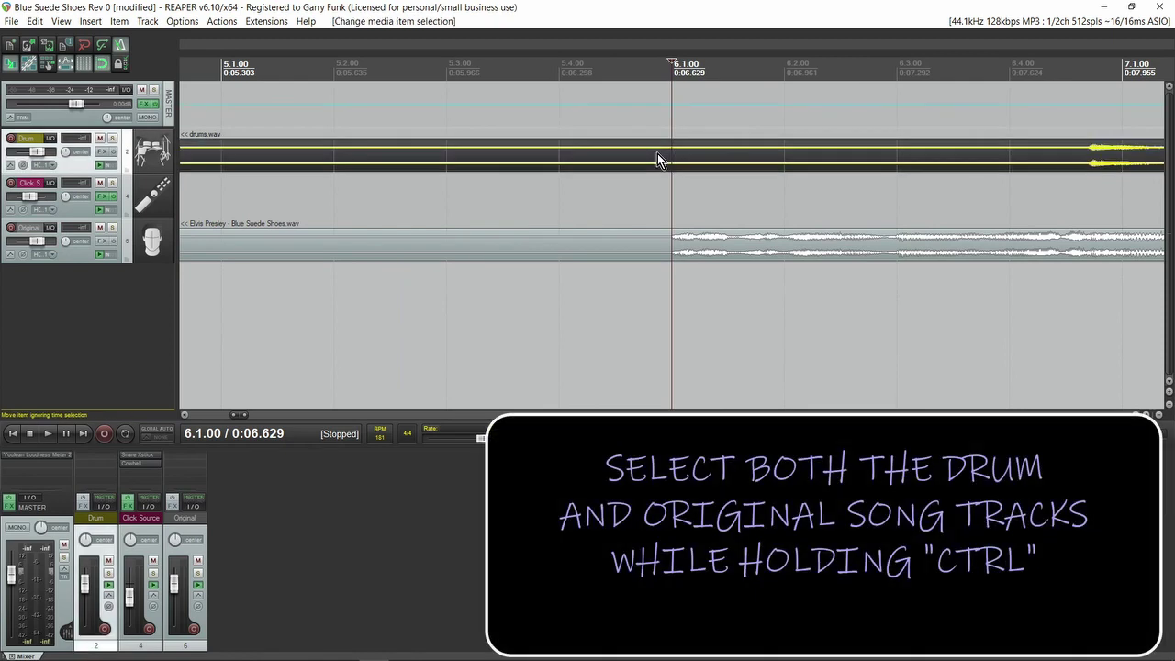
{"action": "left_click", "coordinate": [655, 246], "text": "ctrl"}
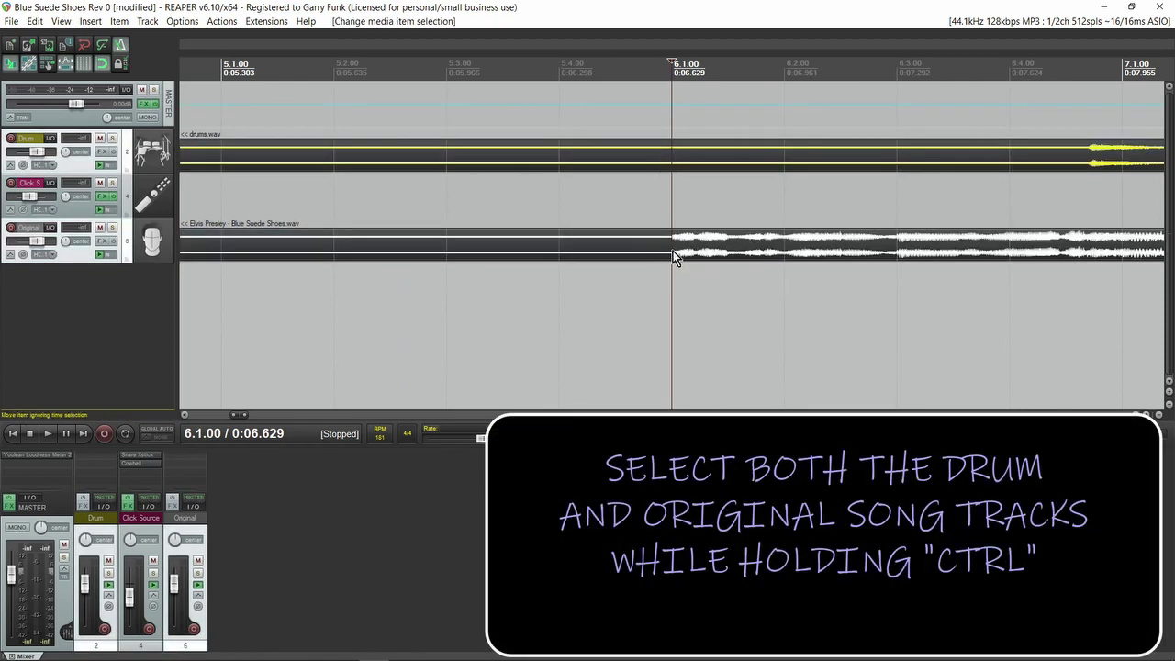
{"action": "key", "text": "s"}
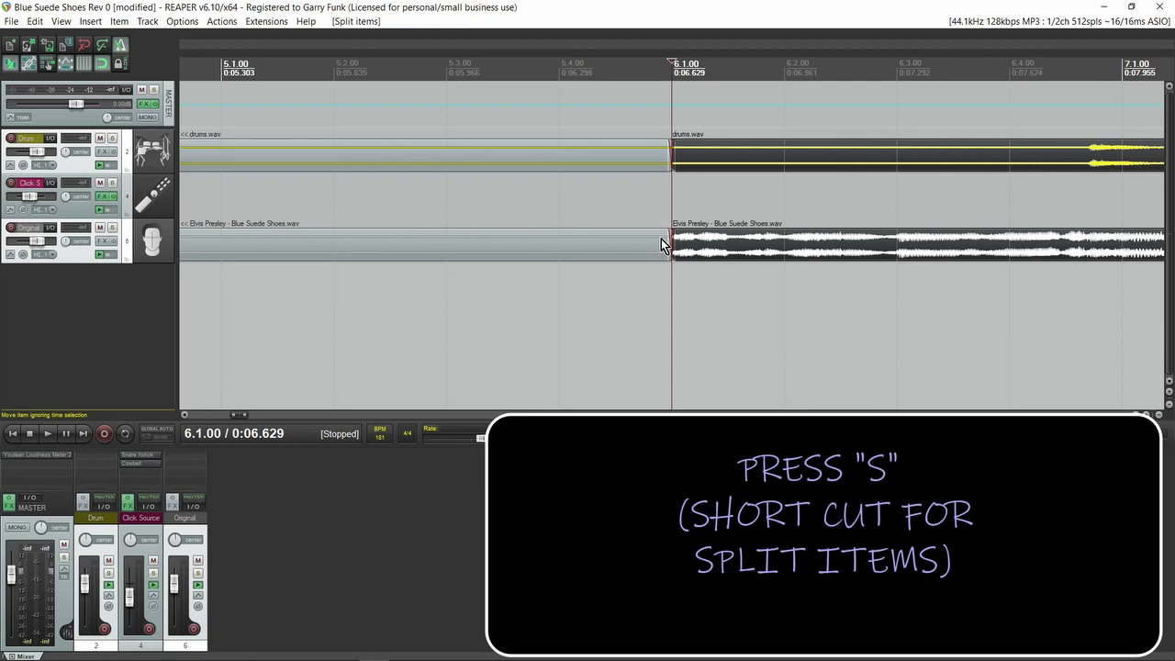
Step: Delete the silent portions of the drum and original song items before the split at bar 6
{"action": "scroll", "coordinate": [661, 239], "scroll_direction": "down", "scroll_amount": 5}
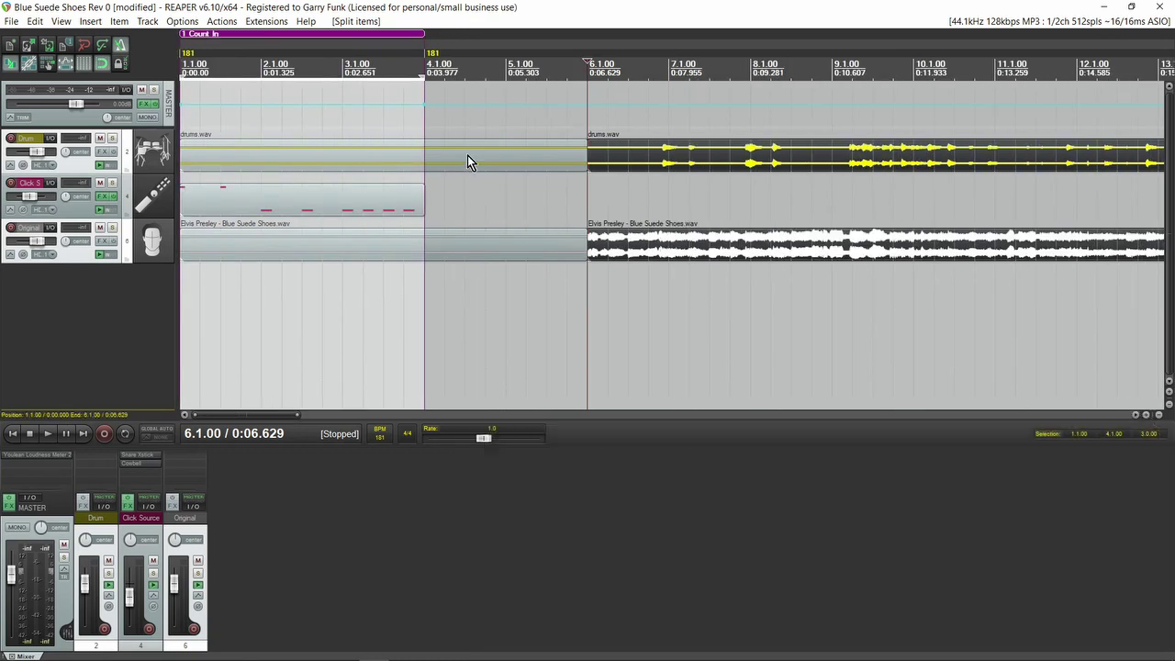
{"action": "left_click", "coordinate": [465, 160]}
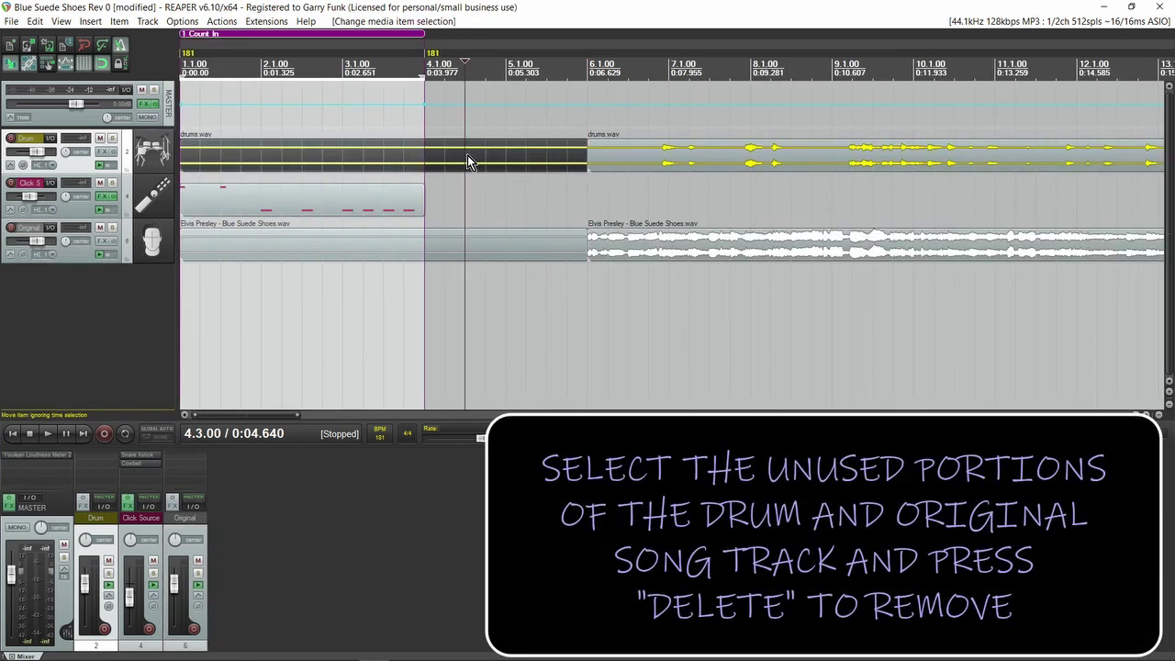
{"action": "left_click", "coordinate": [470, 249], "text": "ctrl"}
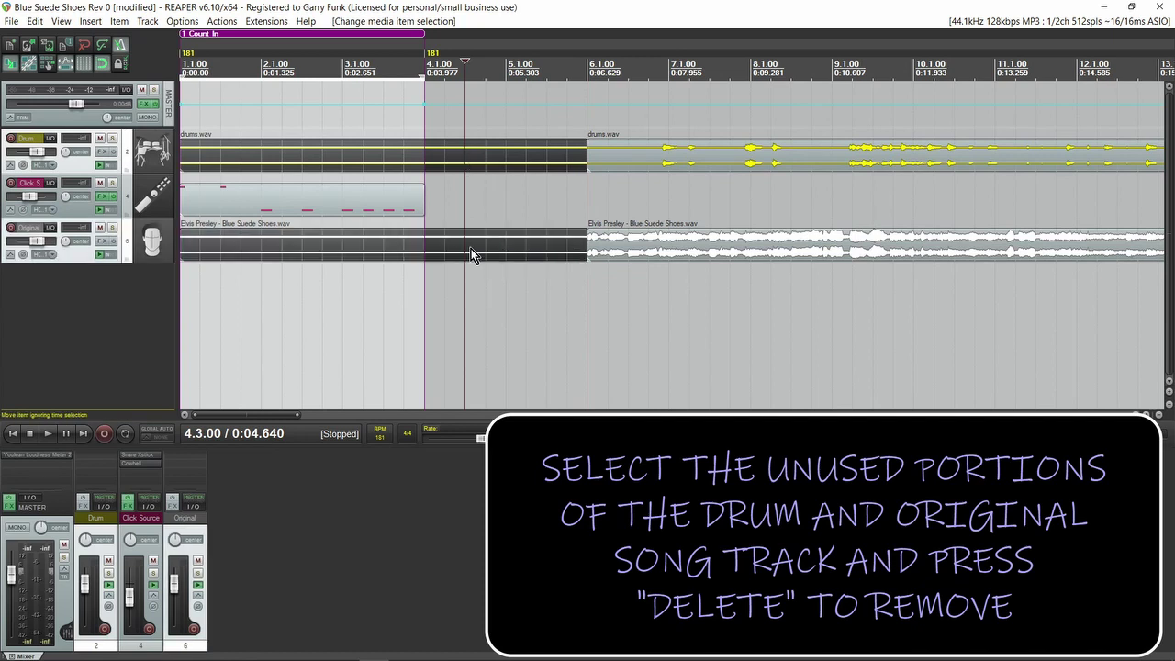
{"action": "key", "text": "Delete"}
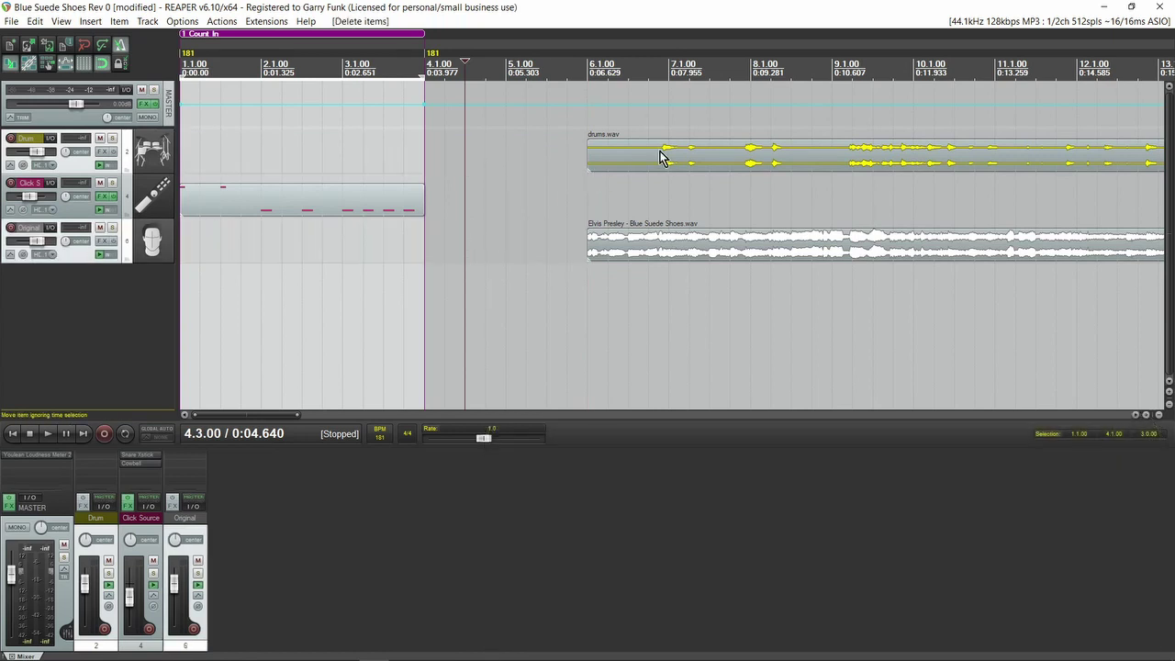
Step: Move the remaining drum and original song items earlier together so they start at about 4.4.00
{"action": "left_click", "coordinate": [689, 97]}
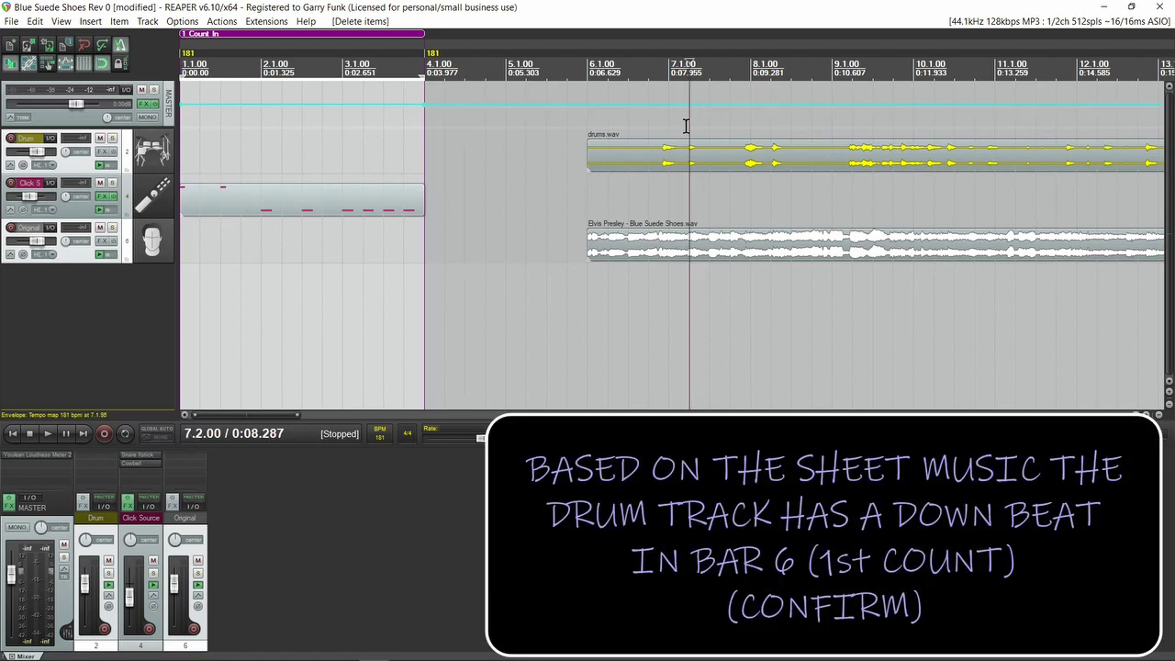
{"action": "scroll", "coordinate": [690, 185], "scroll_direction": "up", "scroll_amount": 5}
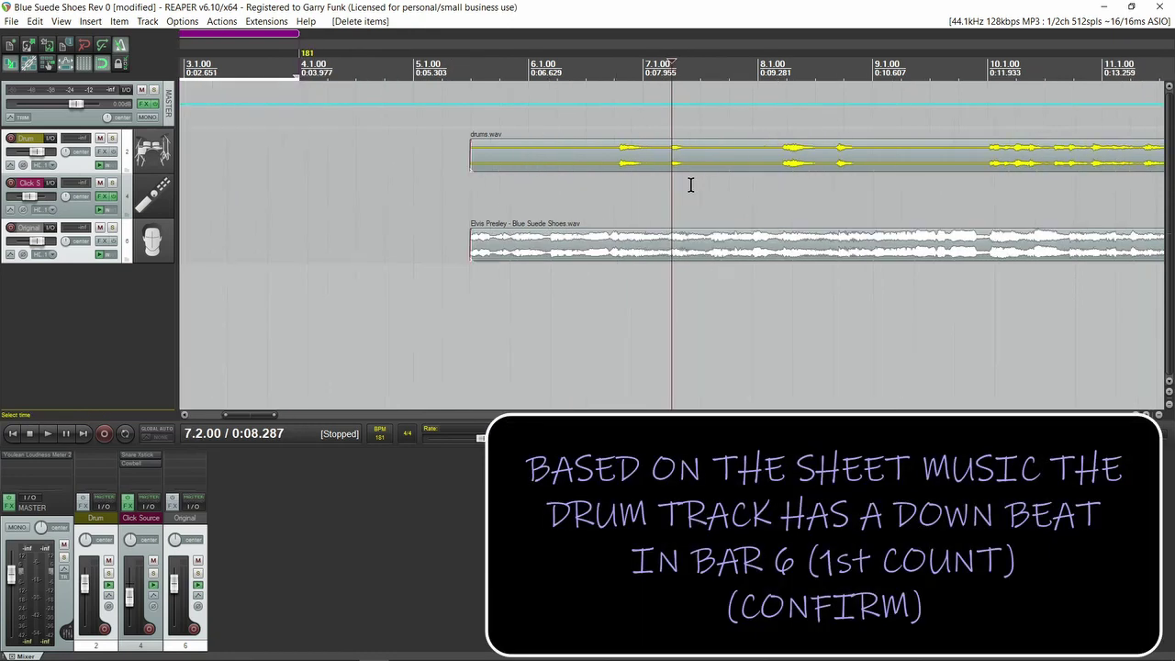
{"action": "left_click", "coordinate": [652, 154]}
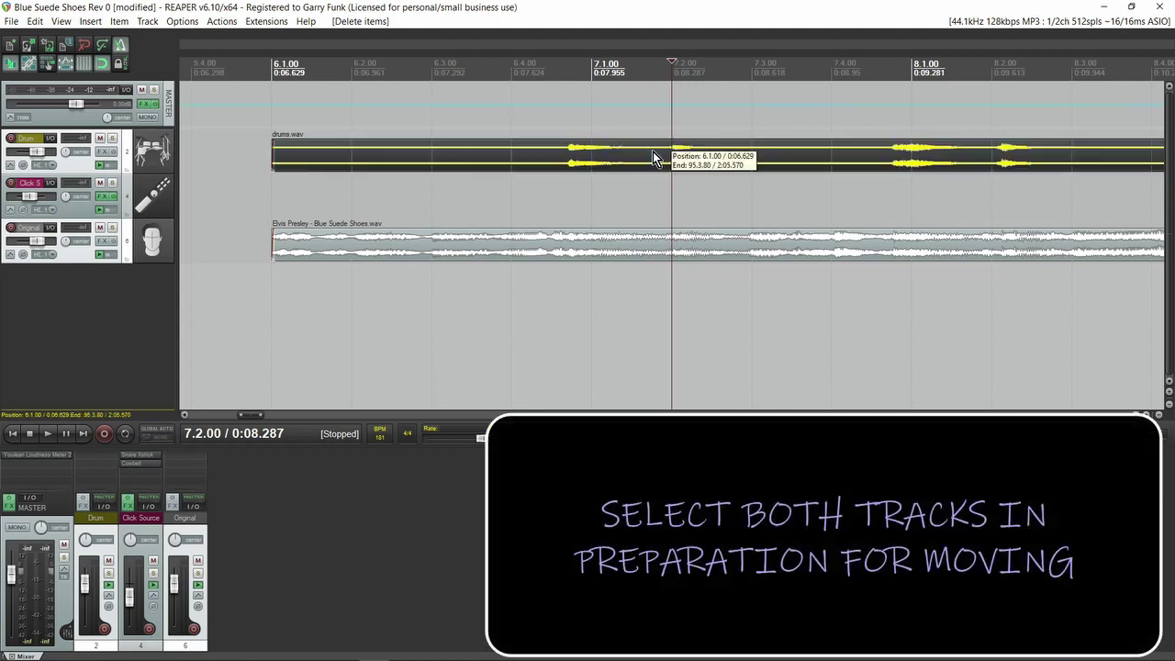
{"action": "left_click", "coordinate": [654, 248], "text": "ctrl"}
{"action": "scroll", "coordinate": [654, 250], "scroll_direction": "down", "scroll_amount": 2}
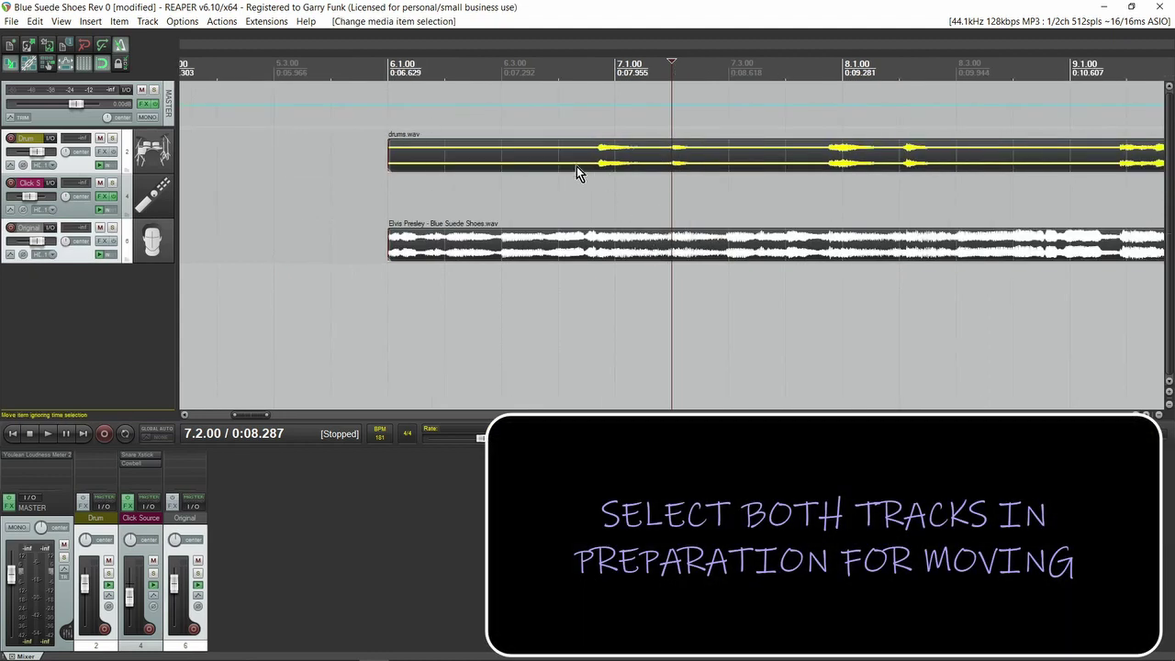
{"action": "left_click_drag", "start_coordinate": [577, 161], "coordinate": [312, 162]}
{"action": "scroll", "coordinate": [336, 184], "scroll_direction": "down", "scroll_amount": 4}
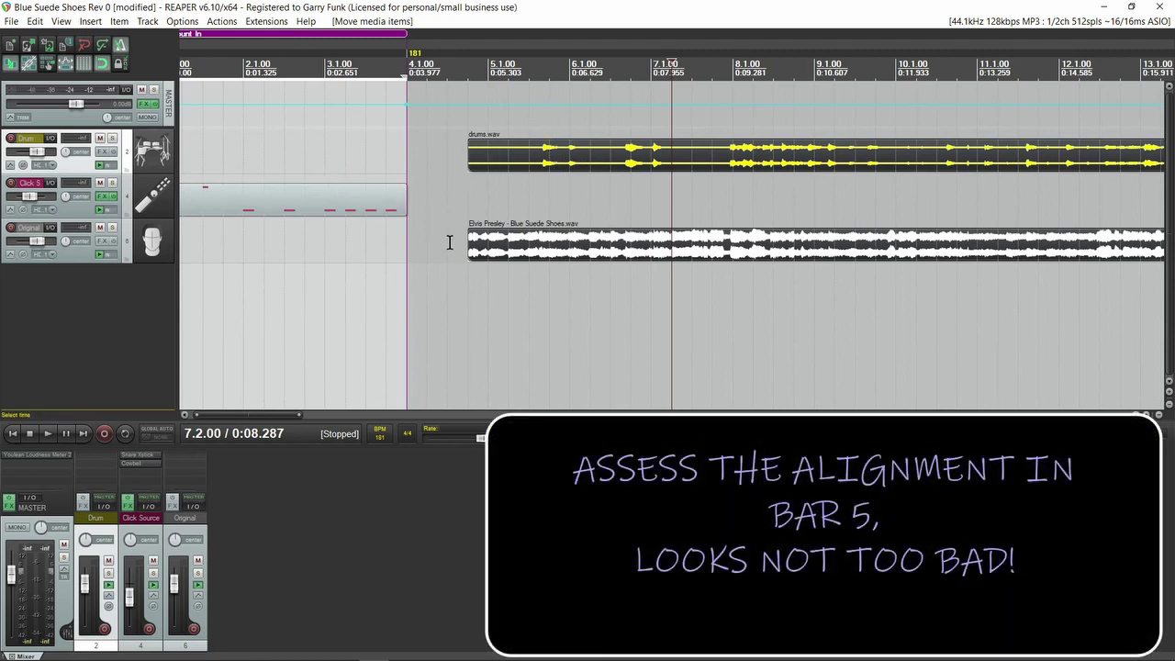
Step: Lower the master volume and play from 4.1.00 to check the song's alignment with the metronome
{"action": "left_click", "coordinate": [410, 83]}
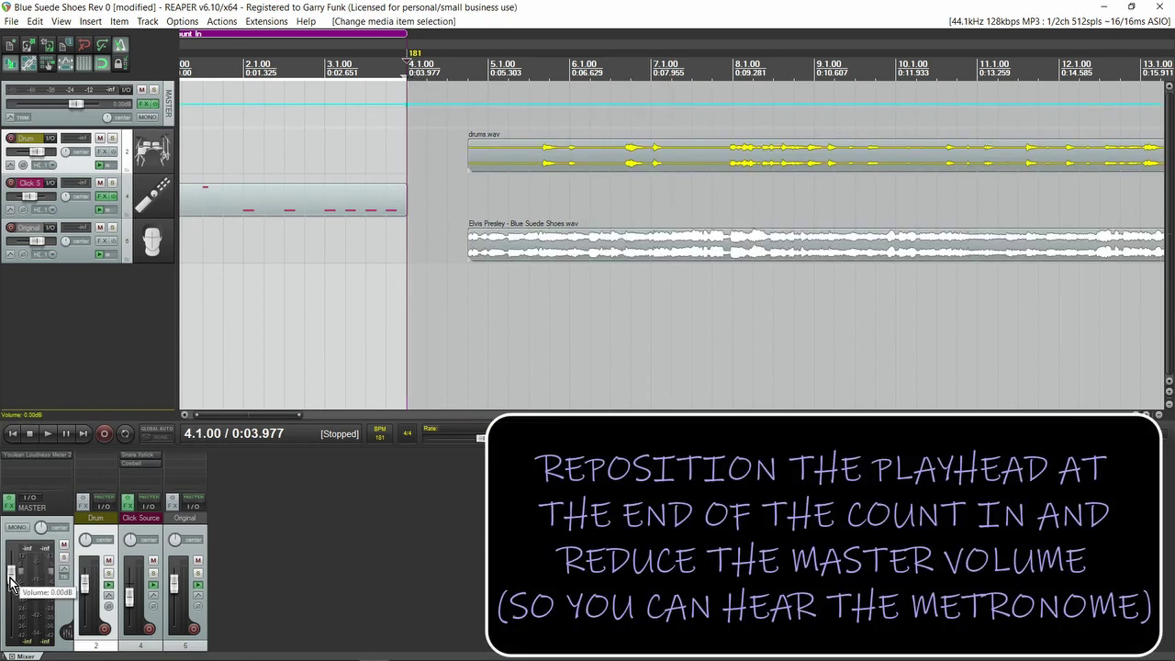
{"action": "left_click_drag", "start_coordinate": [11, 573], "coordinate": [14, 595]}
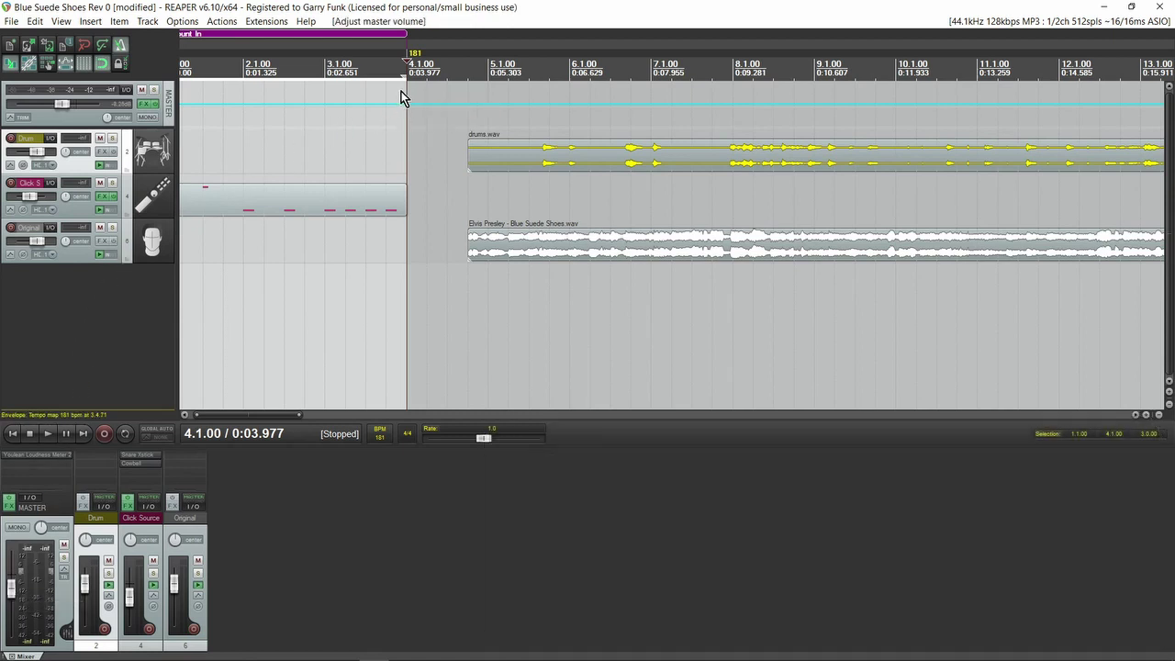
{"action": "key", "text": "space"}
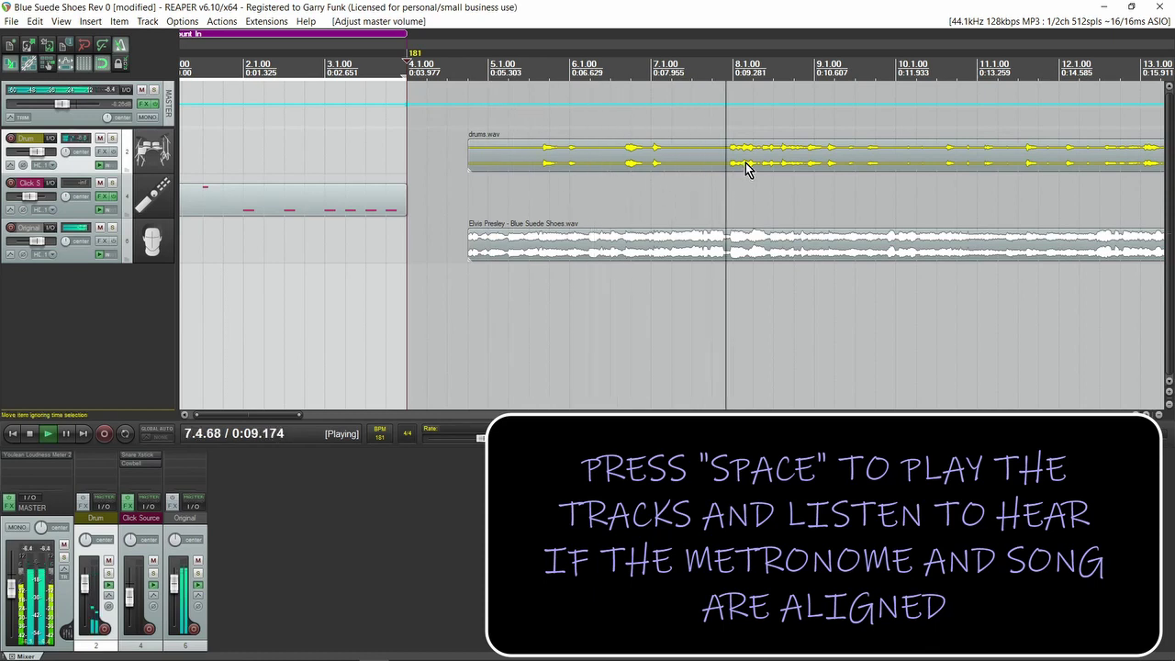
{"action": "key", "text": "space"}
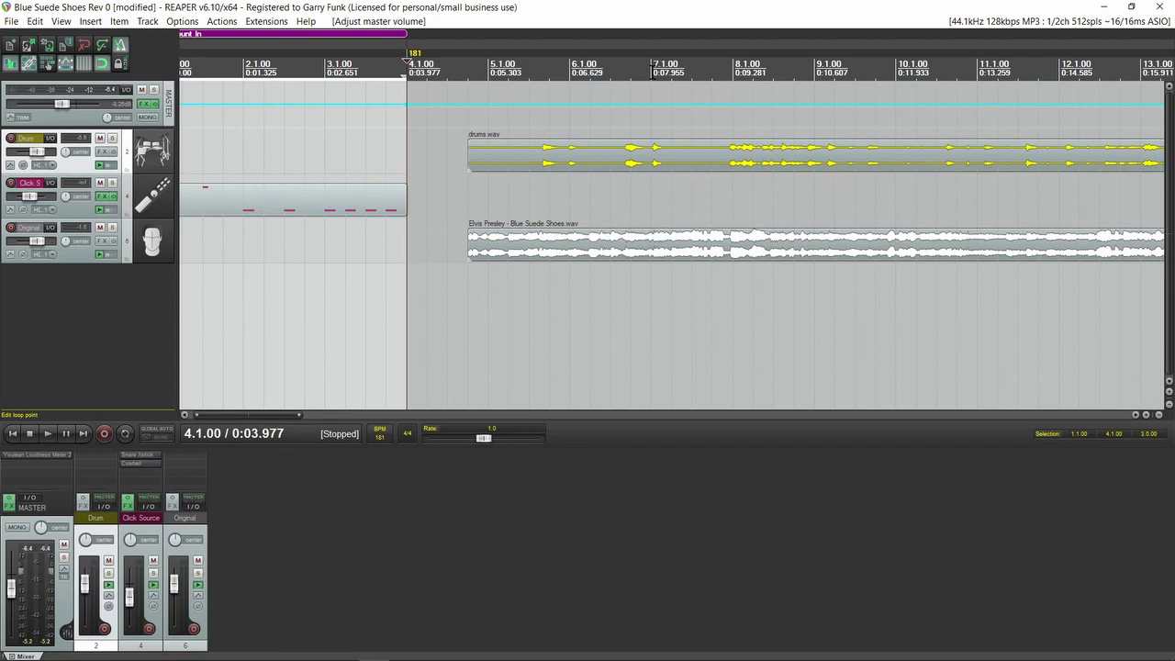
Step: Align the bar 7 downbeat grid line with the drum hit at about 0:07.975 using the move-closest-grid-line function
{"action": "left_click", "coordinate": [652, 68], "text": "shift"}
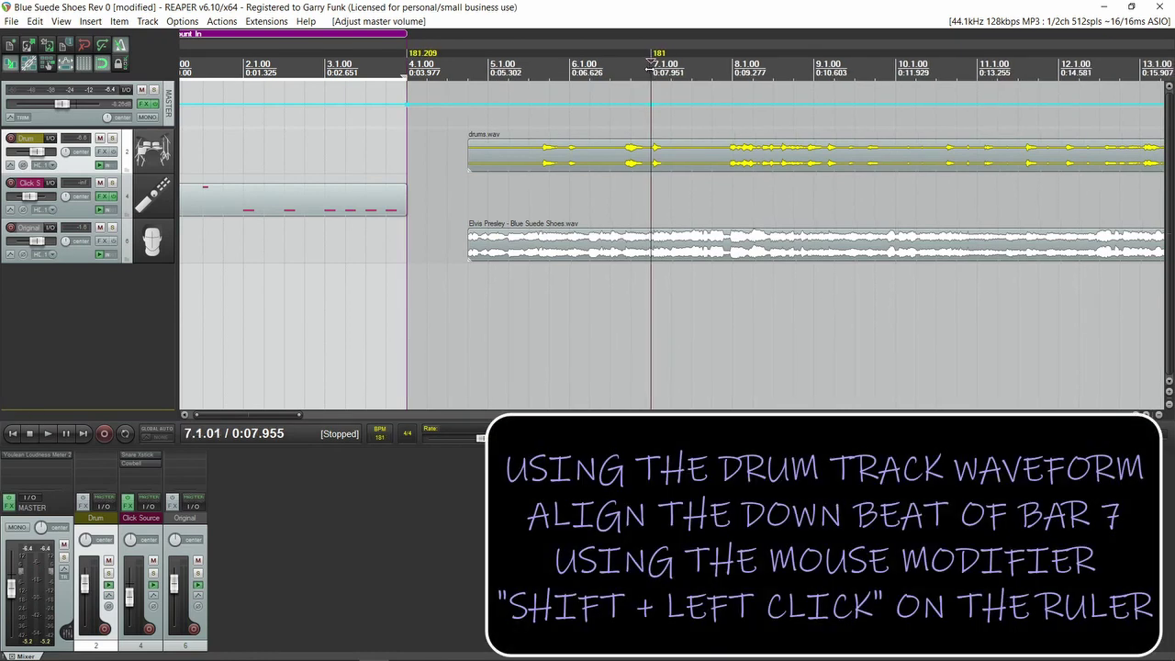
{"action": "left_click", "coordinate": [651, 68], "text": "shift"}
{"action": "scroll", "coordinate": [658, 138], "scroll_direction": "up", "scroll_amount": 5}
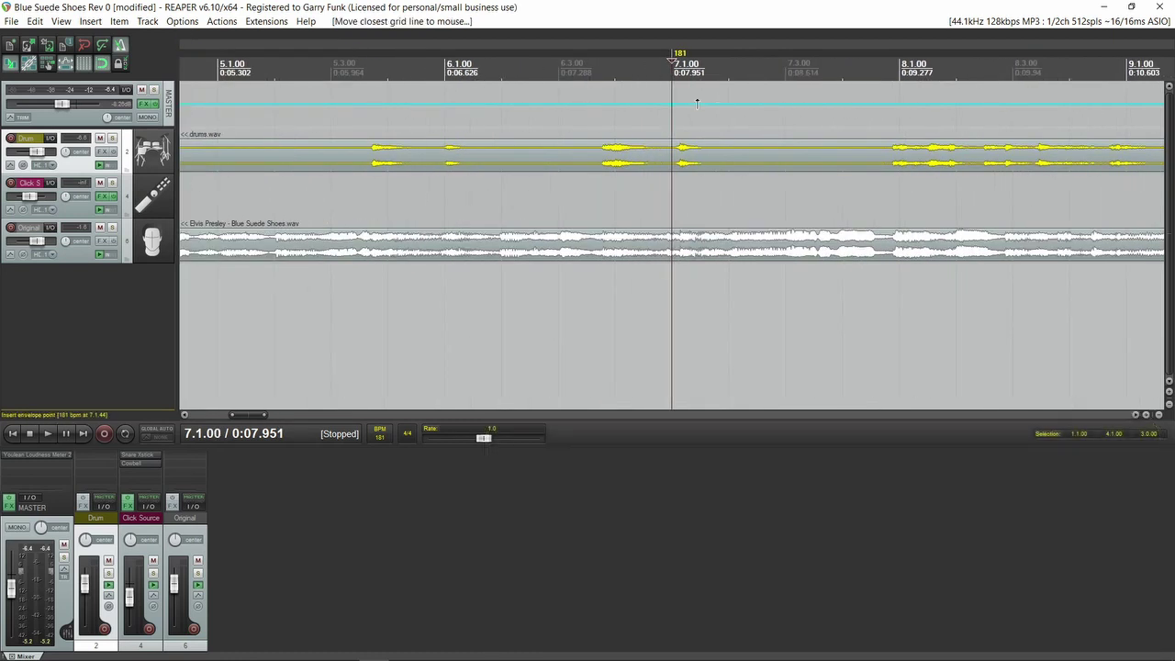
{"action": "left_click_drag", "start_coordinate": [673, 66], "coordinate": [676, 69]}
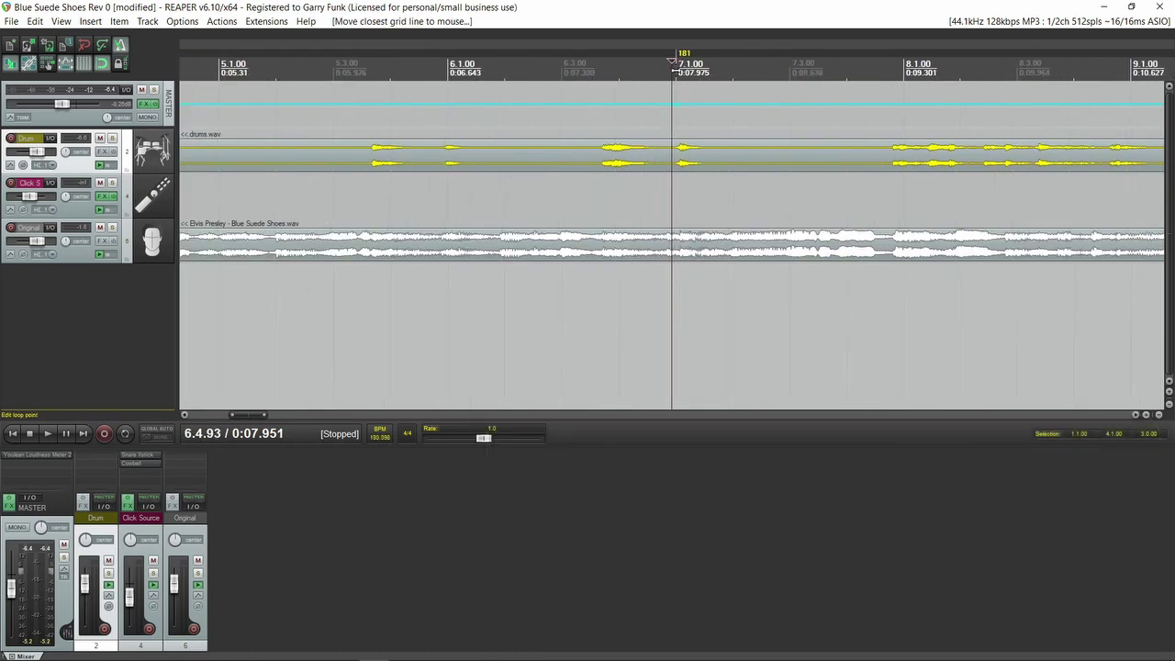
{"action": "left_click", "coordinate": [676, 70]}
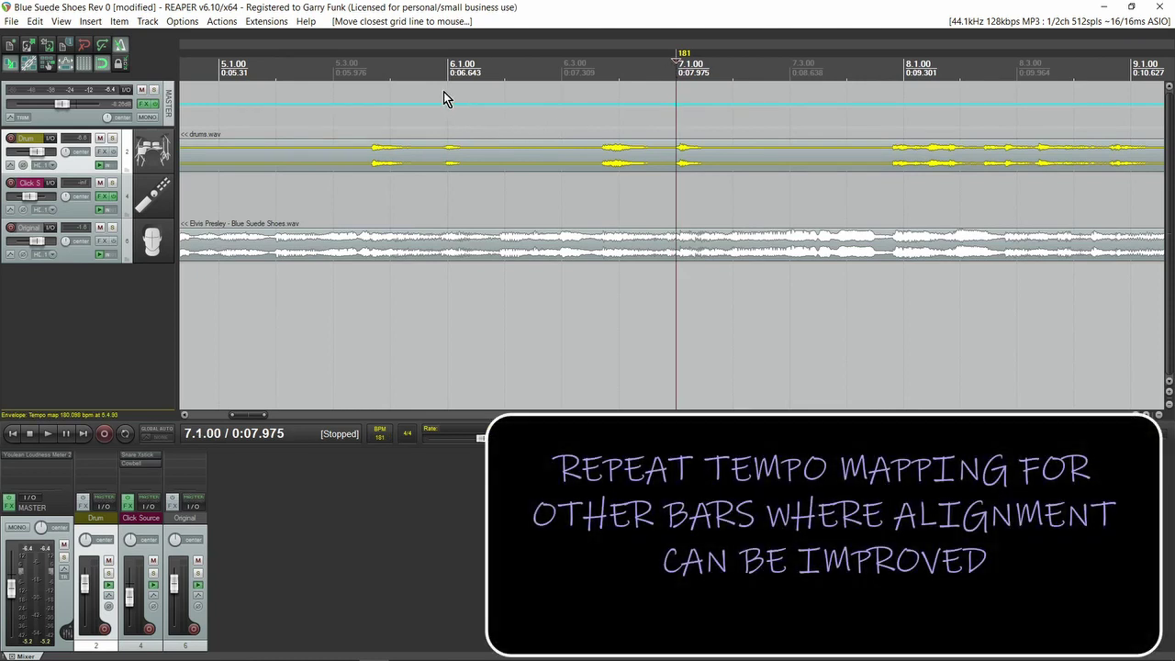
Step: Align the bar 6 downbeat grid line with its drum hit at about 0:06.633
{"action": "left_click", "coordinate": [449, 69]}
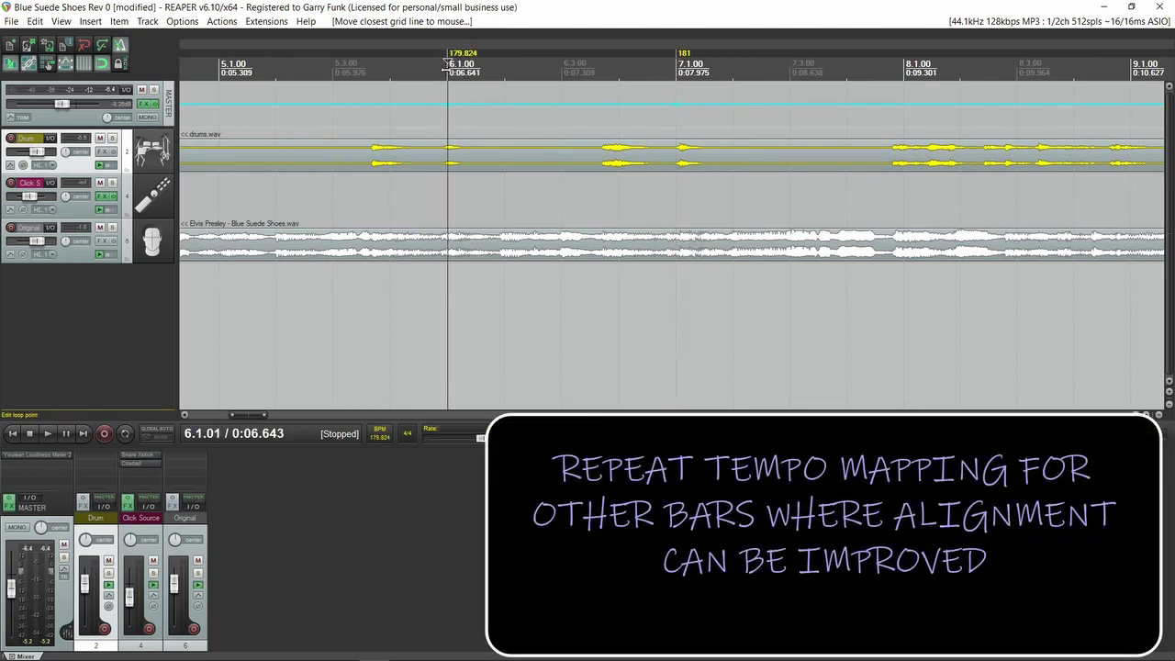
{"action": "key", "text": "g"}
{"action": "left_click", "coordinate": [445, 66]}
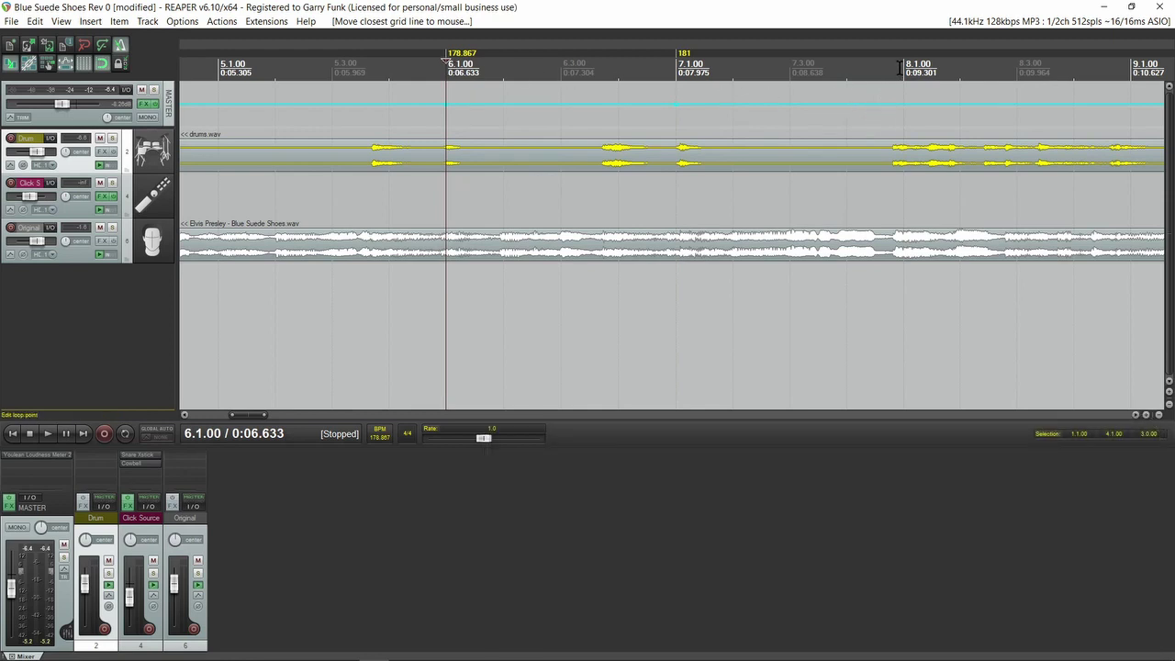
Step: Align the bar 8 downbeat grid line with its drum hit at about 0:09.246
{"action": "left_click", "coordinate": [900, 68]}
{"action": "key", "text": "g"}
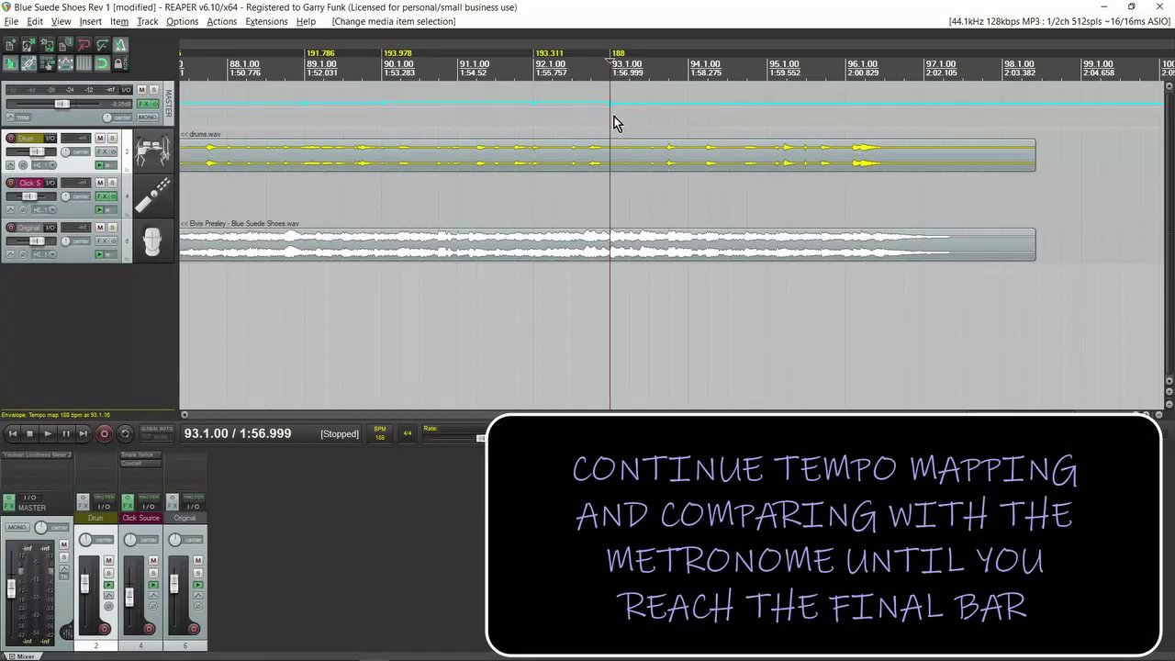
Step: Align the bar 95 downbeat grid line with the drum hit at about 1:59.507, checking playback from bars 93 and 95 against the metronome
{"action": "key", "text": "space"}
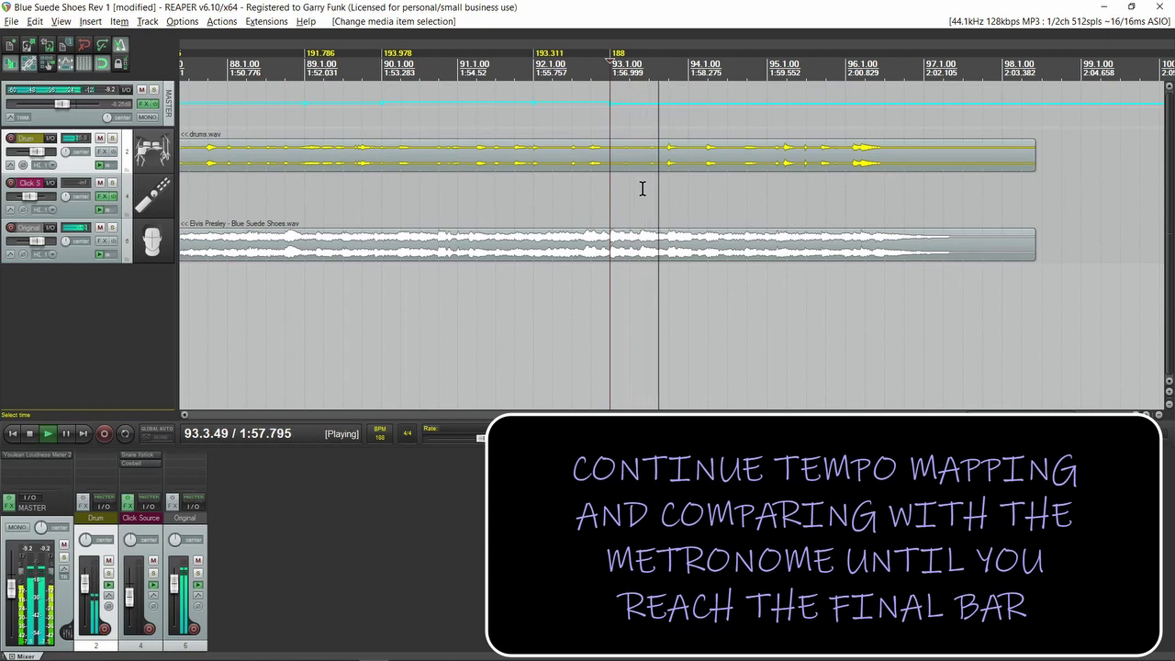
{"action": "key", "text": "space"}
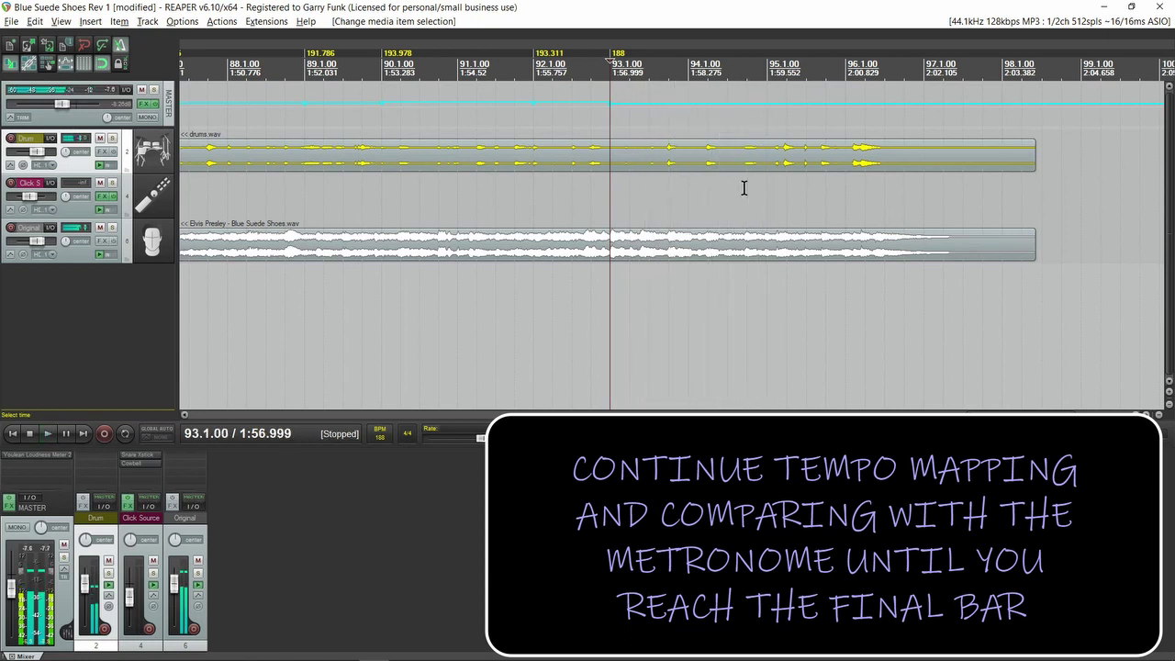
{"action": "left_click", "coordinate": [767, 72]}
{"action": "key", "text": "shift+c"}
{"action": "left_click_drag", "start_coordinate": [766, 72], "coordinate": [764, 74]}
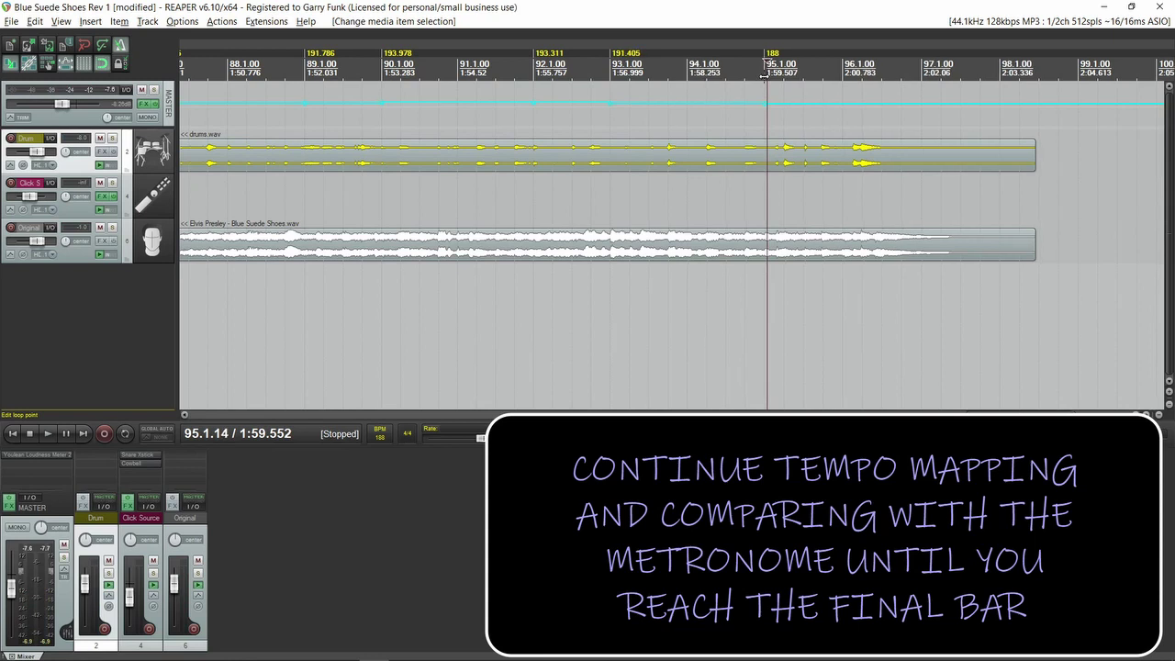
{"action": "left_click", "coordinate": [764, 74]}
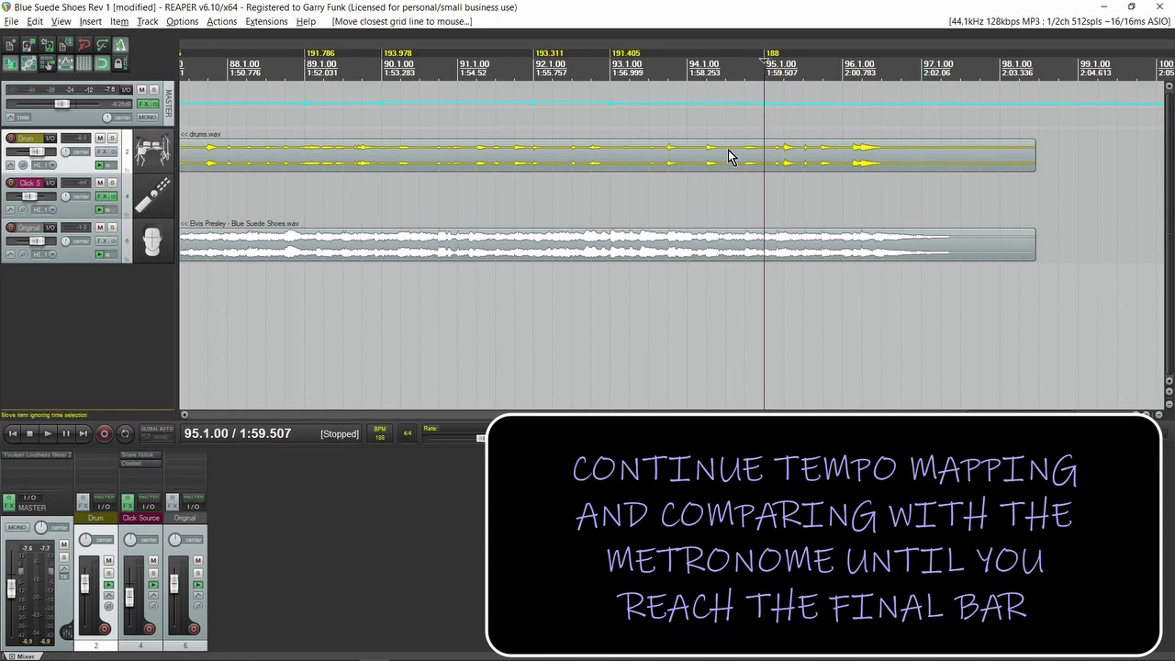
{"action": "key", "text": "space"}
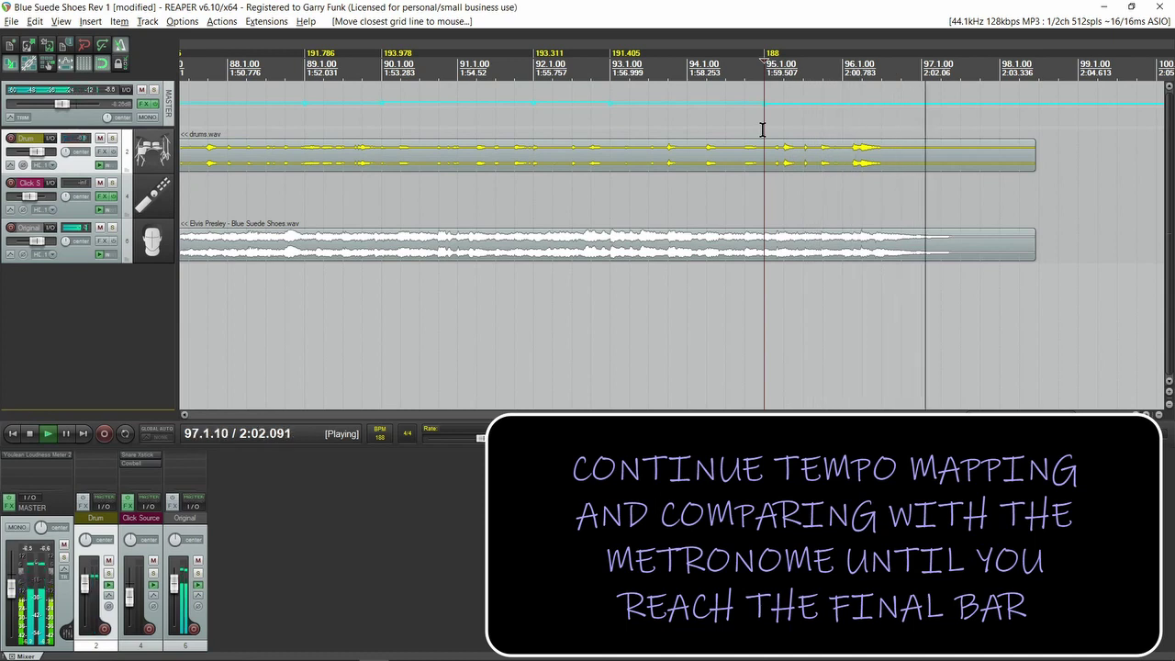
{"action": "key", "text": "space"}
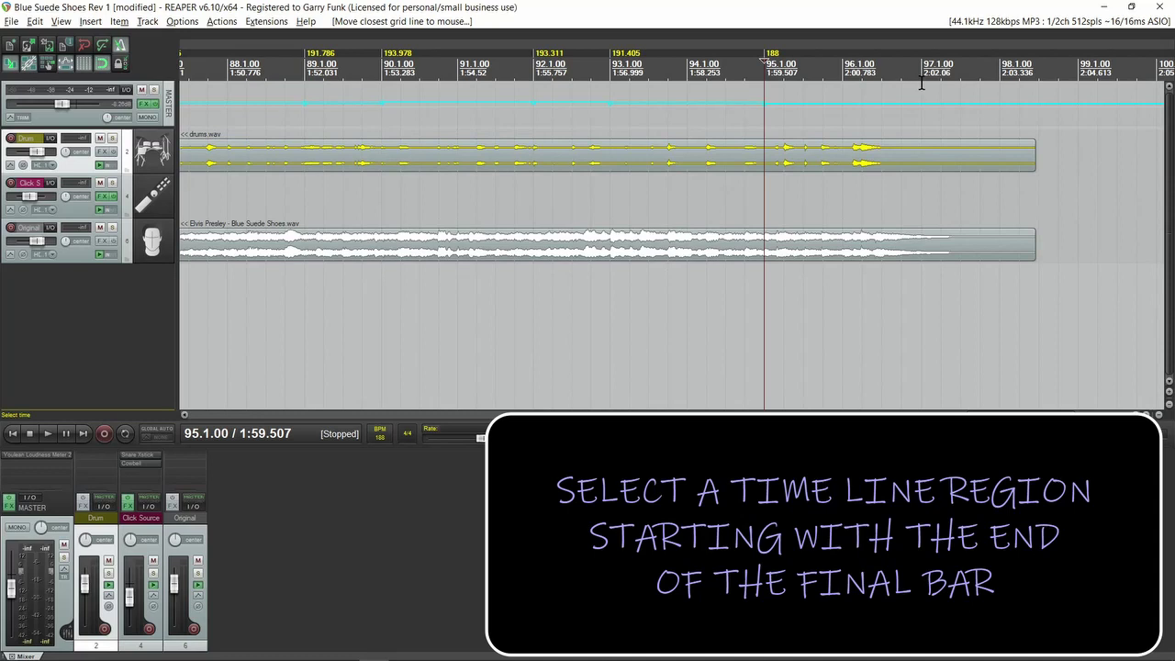
Step: Select the time range from the end of the final bar at 97.1.00 back to 4.1.00 and place the edit cursor at 97.1.00
{"action": "left_click_drag", "start_coordinate": [922, 82], "coordinate": [515, 94]}
{"action": "scroll", "coordinate": [707, 163], "scroll_direction": "down", "scroll_amount": 1}
{"action": "scroll", "coordinate": [707, 164], "scroll_direction": "down", "scroll_amount": 2}
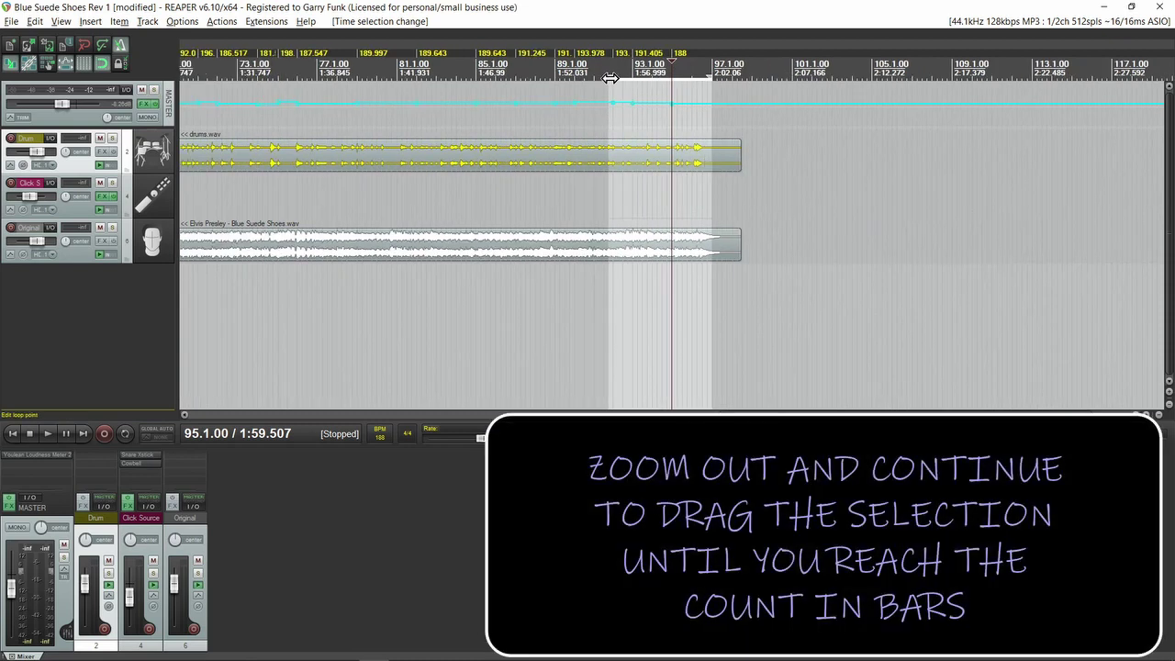
{"action": "left_click_drag", "start_coordinate": [611, 78], "coordinate": [242, 86]}
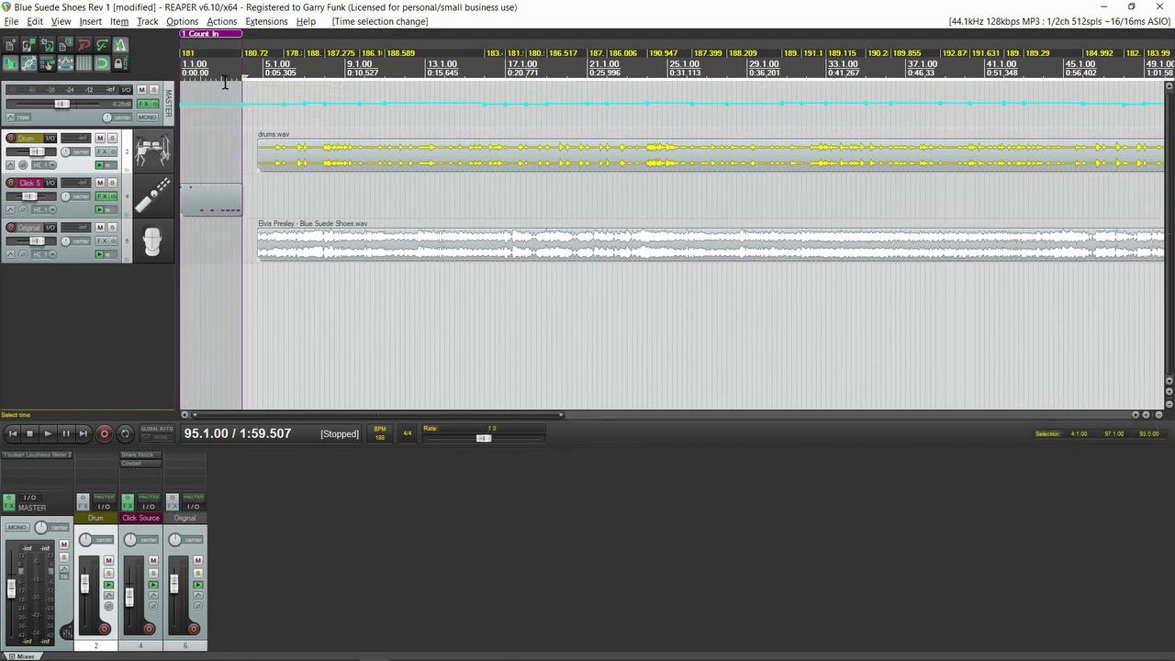
{"action": "left_click_drag", "start_coordinate": [447, 415], "coordinate": [932, 435]}
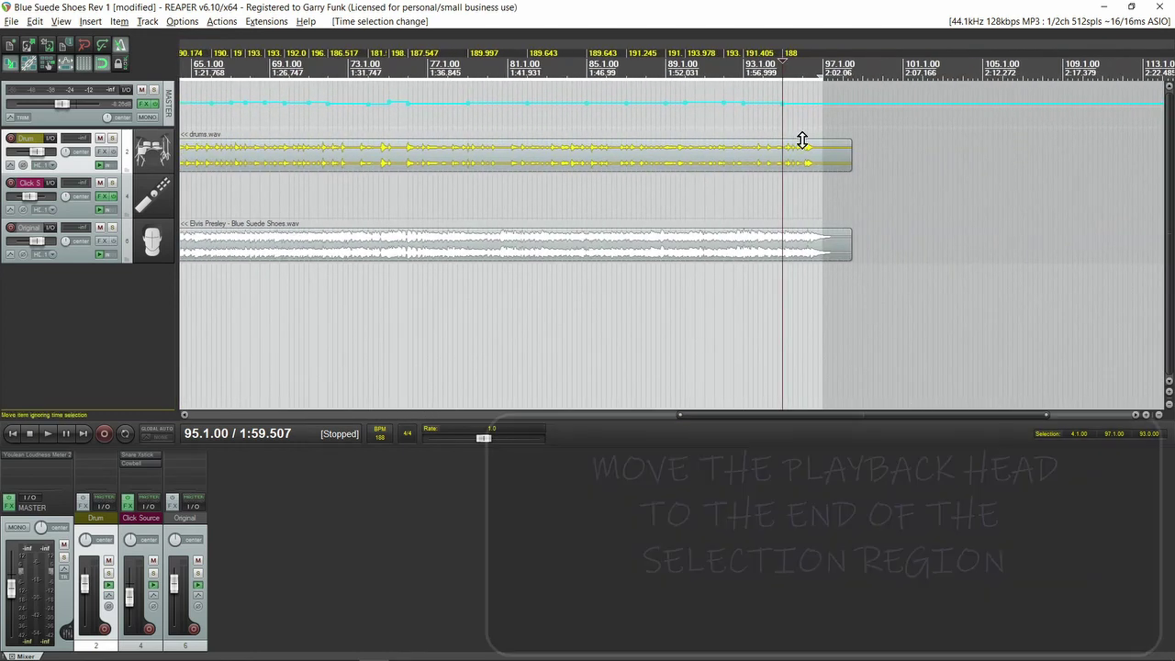
{"action": "left_click", "coordinate": [821, 64]}
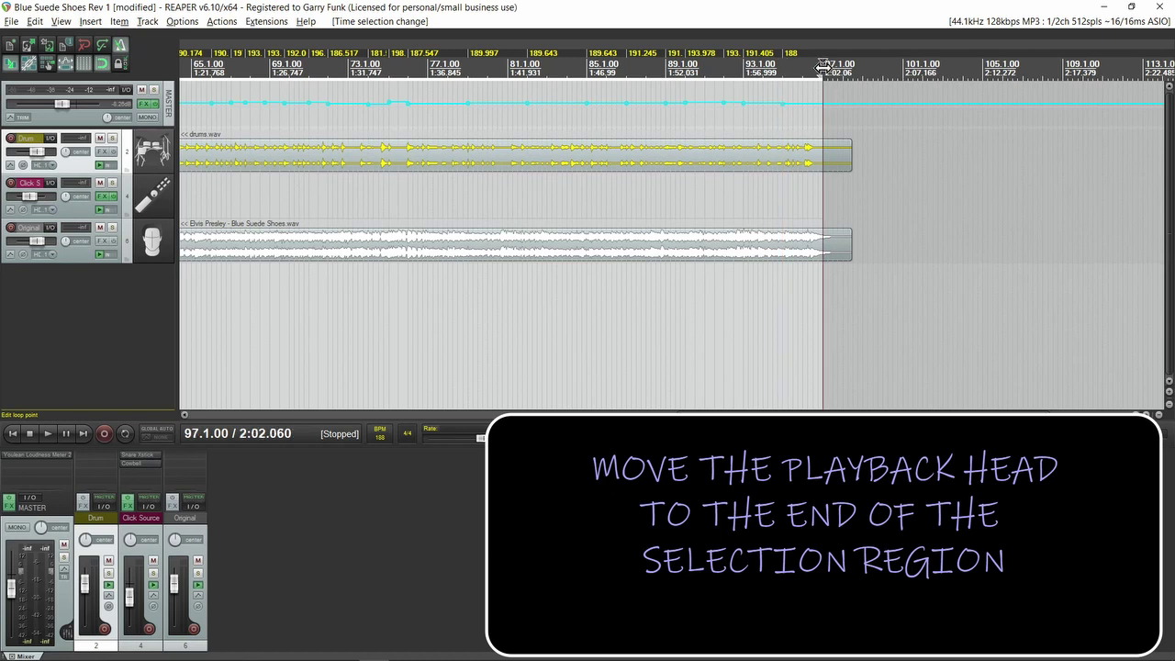
Step: Insert a click source on the Click Source track across the time selection following the count-in
{"action": "left_click_drag", "start_coordinate": [742, 415], "coordinate": [235, 404]}
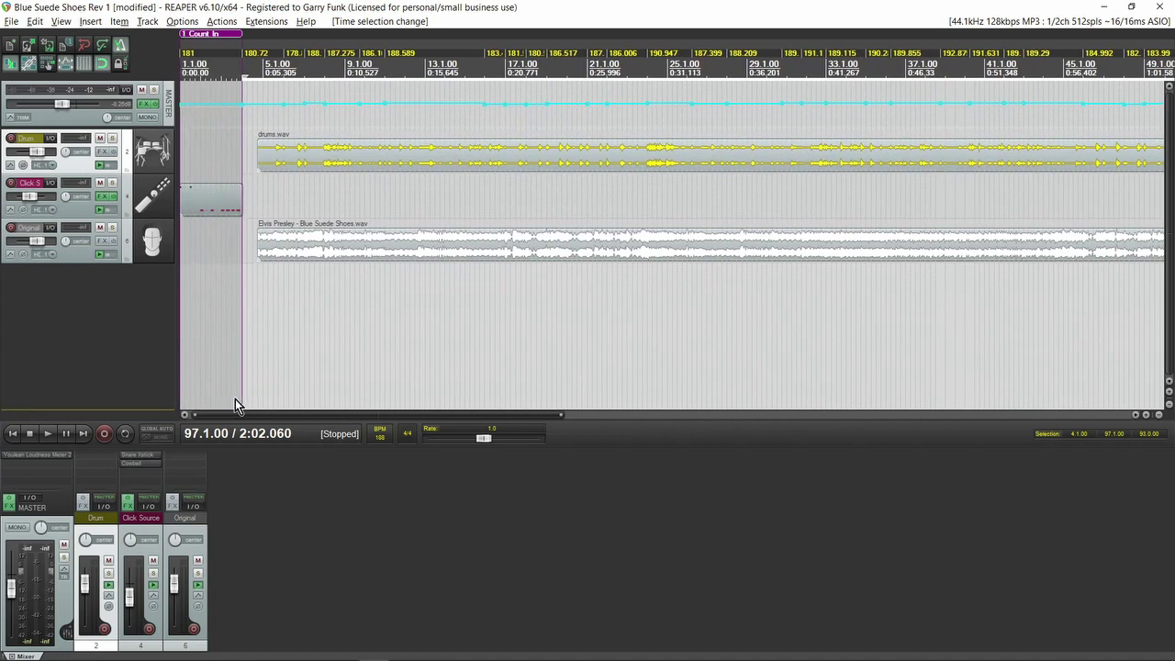
{"action": "left_click", "coordinate": [77, 211]}
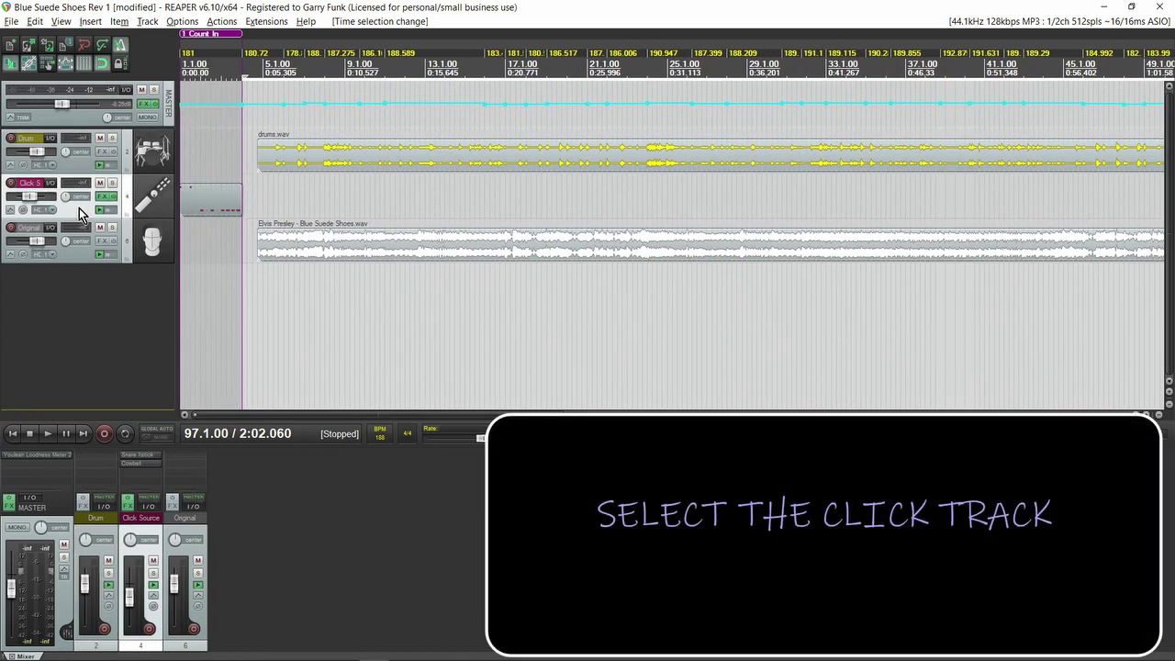
{"action": "left_click", "coordinate": [90, 21]}
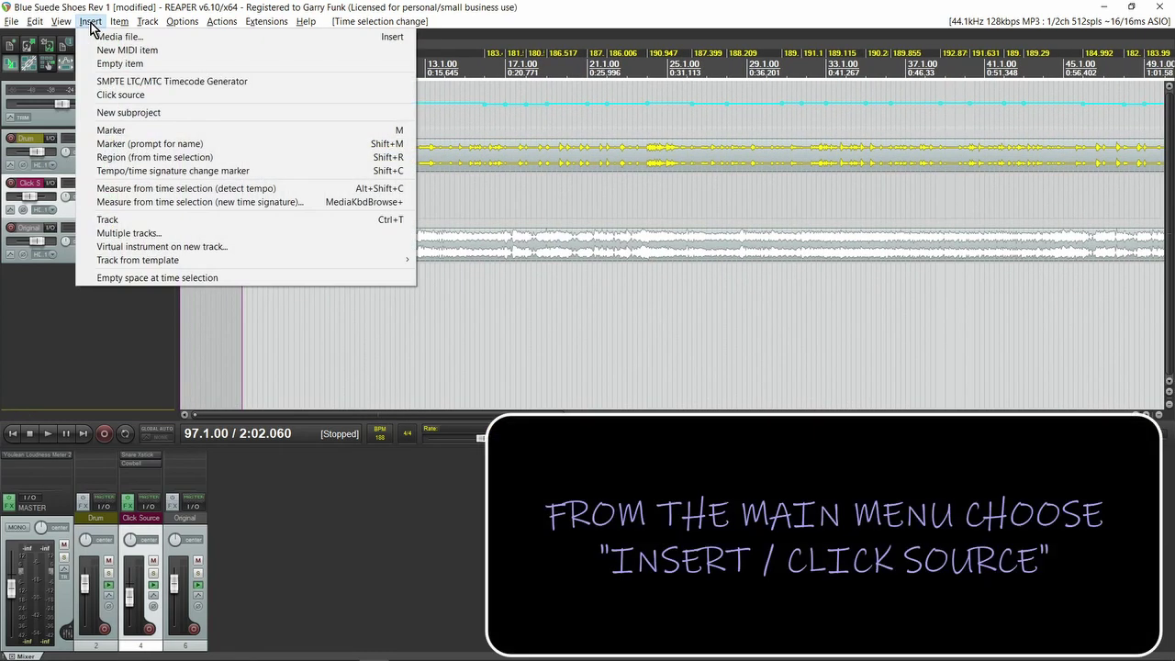
{"action": "left_click", "coordinate": [176, 95]}
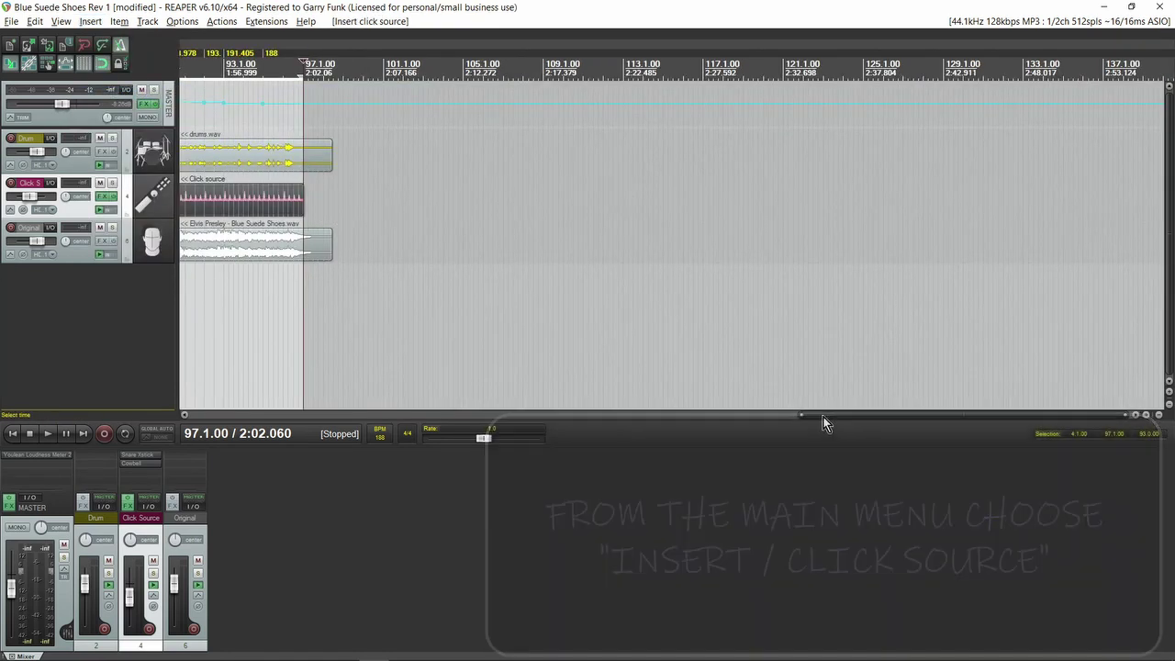
{"action": "left_click_drag", "start_coordinate": [824, 417], "coordinate": [204, 417]}
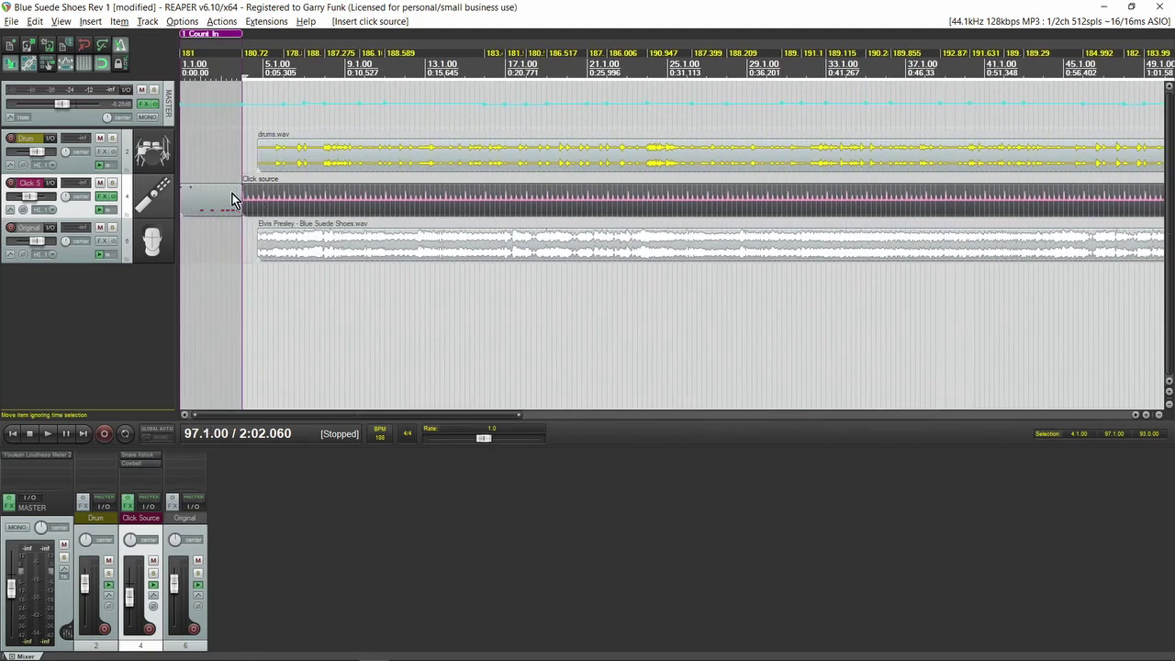
Step: Place the edit cursor at 4.1.00 and solo the Click Source track for loudness measurement
{"action": "left_click", "coordinate": [243, 60]}
{"action": "scroll", "coordinate": [250, 209], "scroll_direction": "up", "scroll_amount": 10}
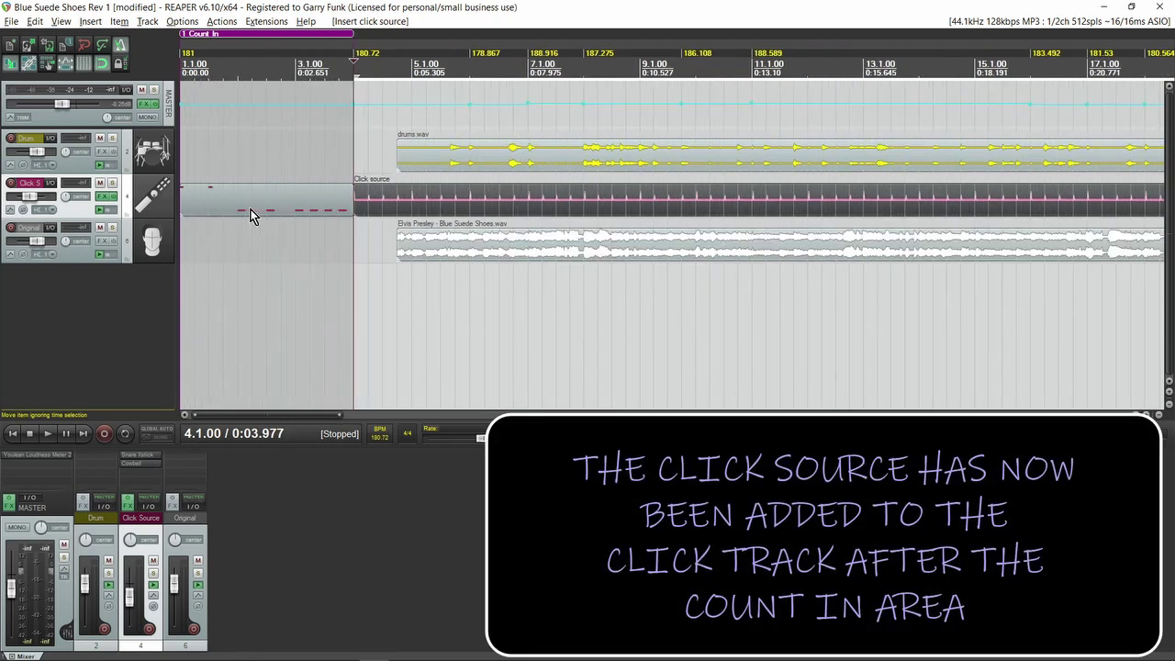
{"action": "scroll", "coordinate": [722, 225], "scroll_direction": "up", "scroll_amount": 4}
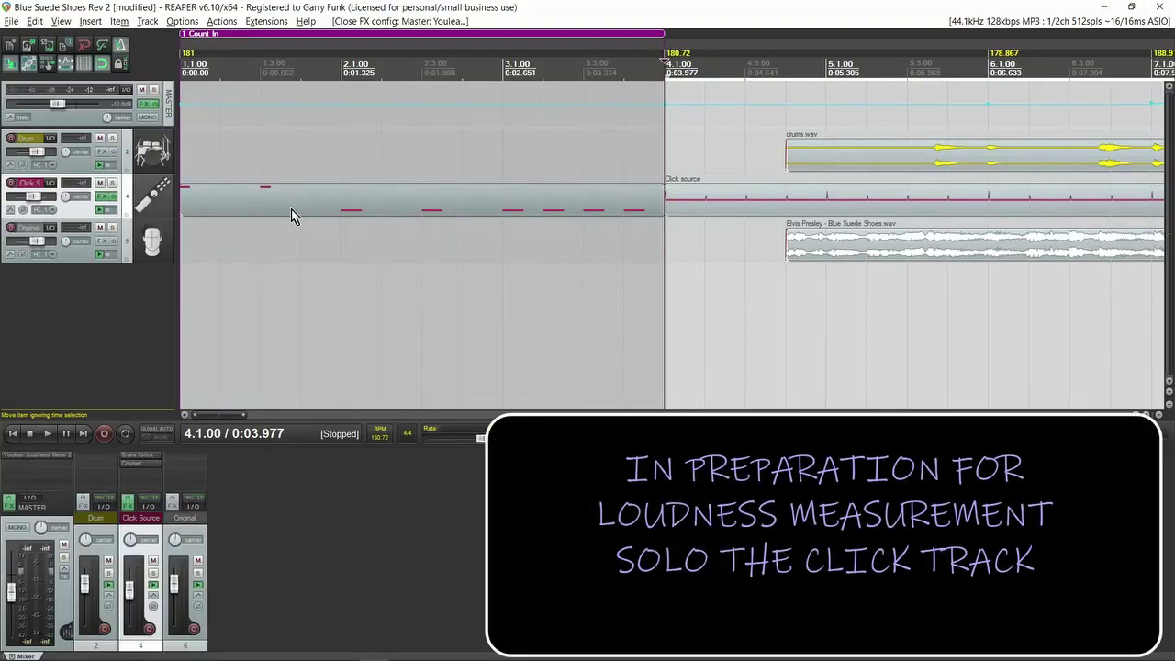
{"action": "left_click", "coordinate": [113, 184]}
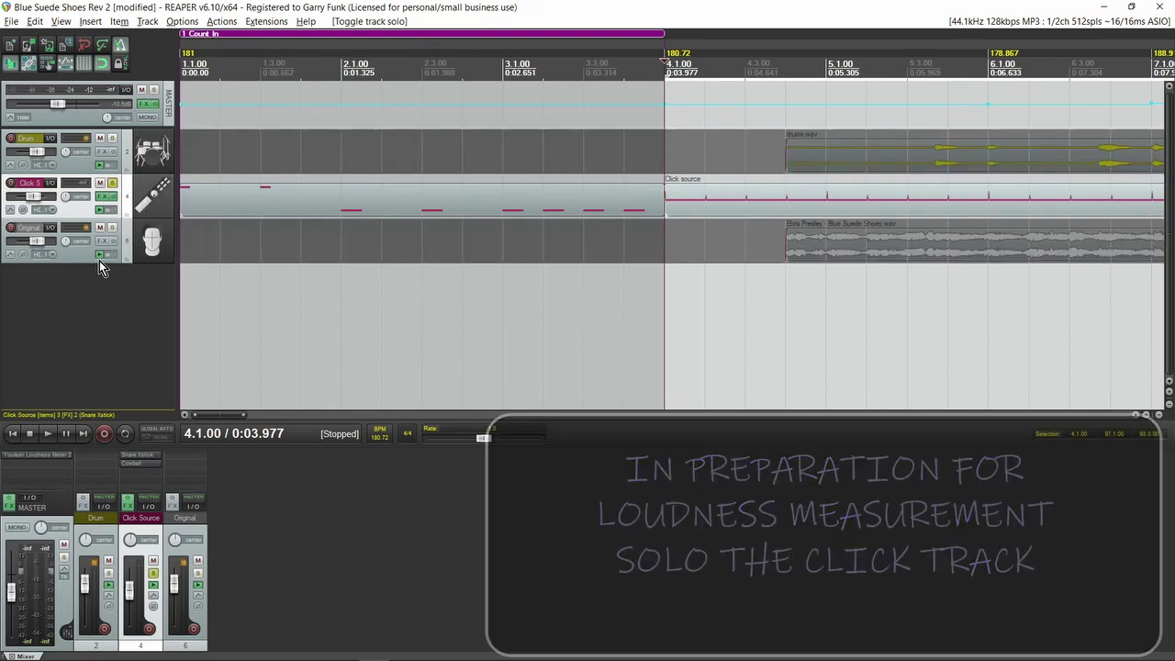
Step: Open the master track's Youlean Loudness Meter 2 in its own window and close the master FX chain
{"action": "left_click", "coordinate": [8, 505]}
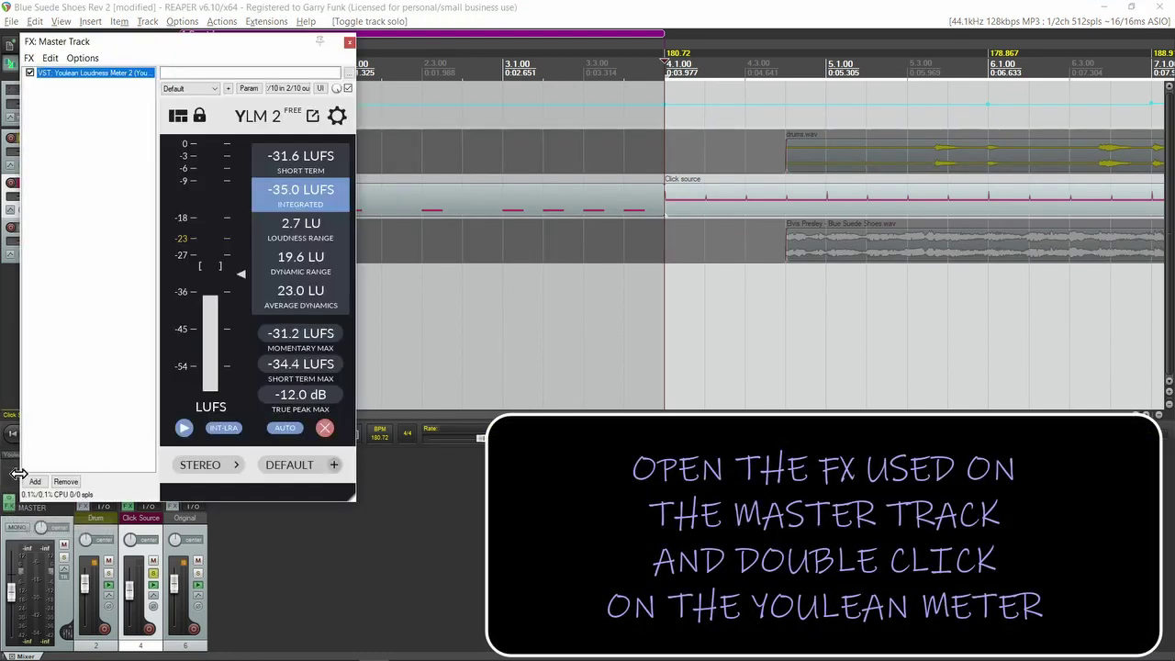
{"action": "double_click", "coordinate": [91, 74]}
{"action": "left_click", "coordinate": [350, 43]}
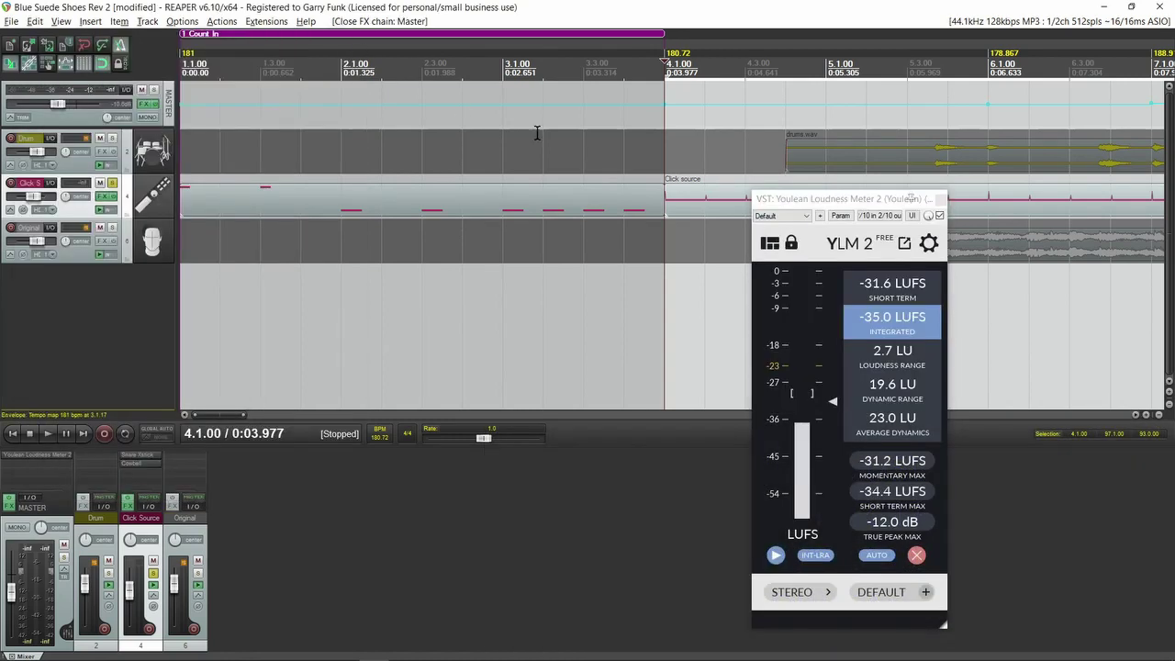
{"action": "left_click_drag", "start_coordinate": [828, 204], "coordinate": [872, 246]}
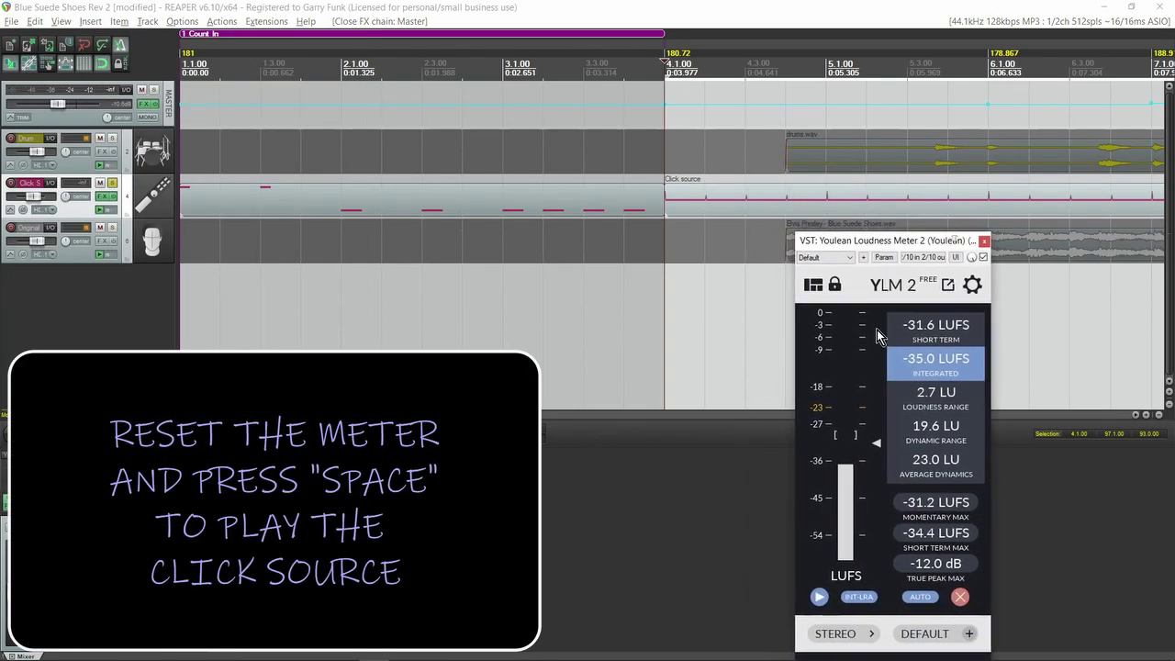
Step: Measure the loudness of the click source from 4.1.00 and of the count-in from the project start, resetting the meter before each
{"action": "left_click", "coordinate": [961, 599]}
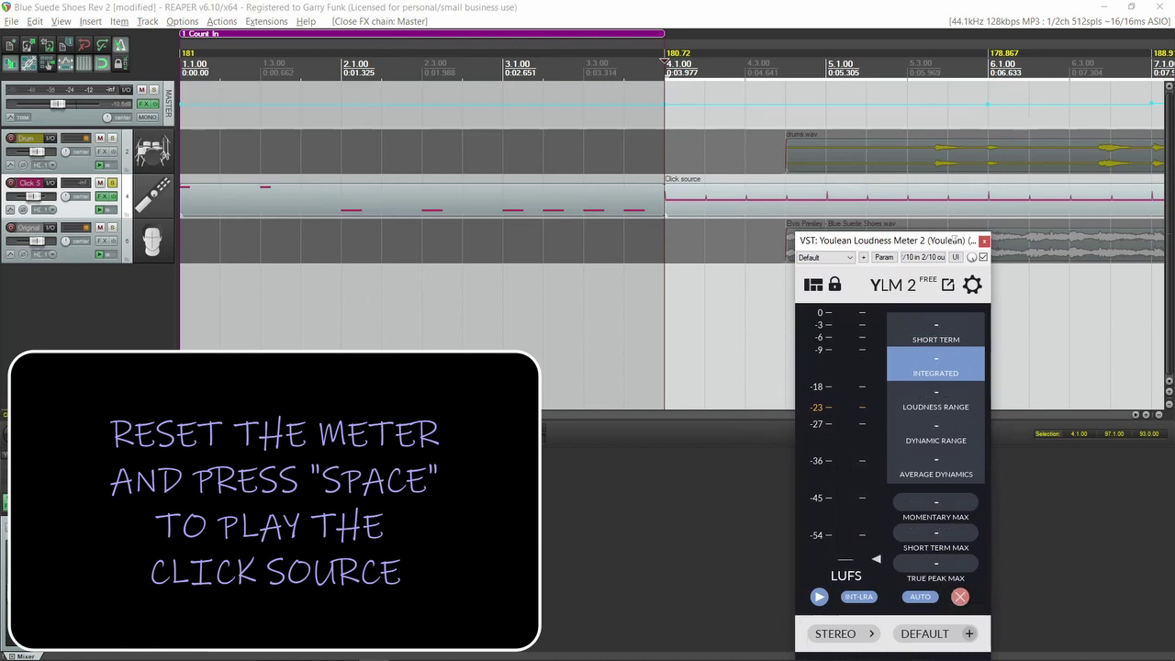
{"action": "left_click", "coordinate": [49, 434]}
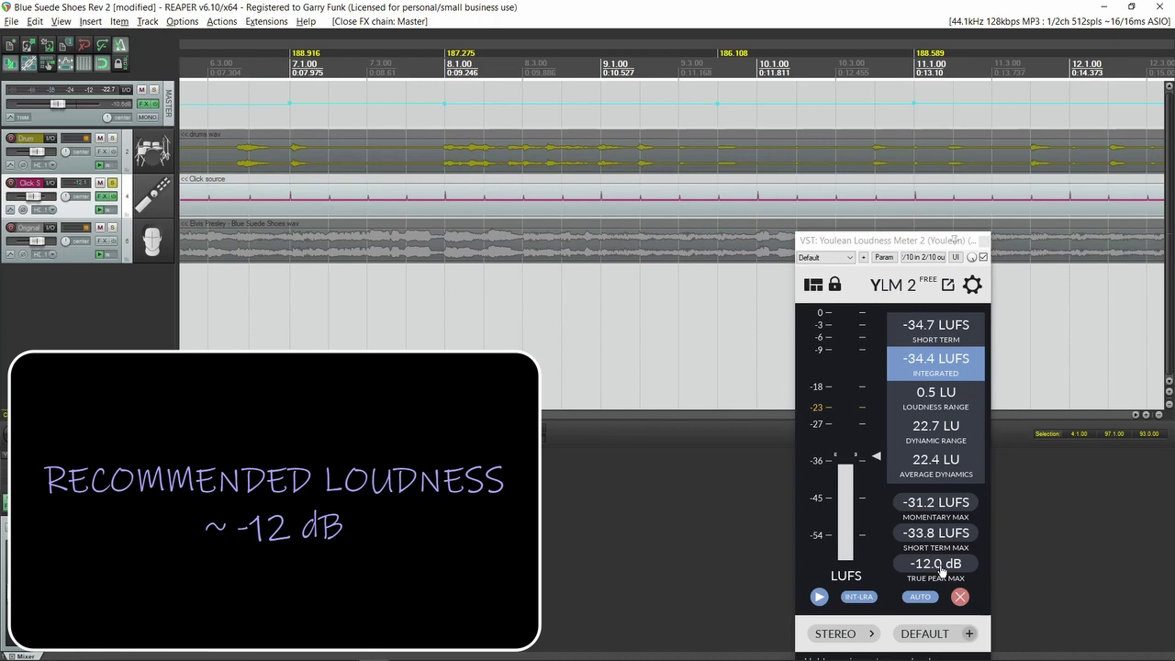
{"action": "key", "text": "space"}
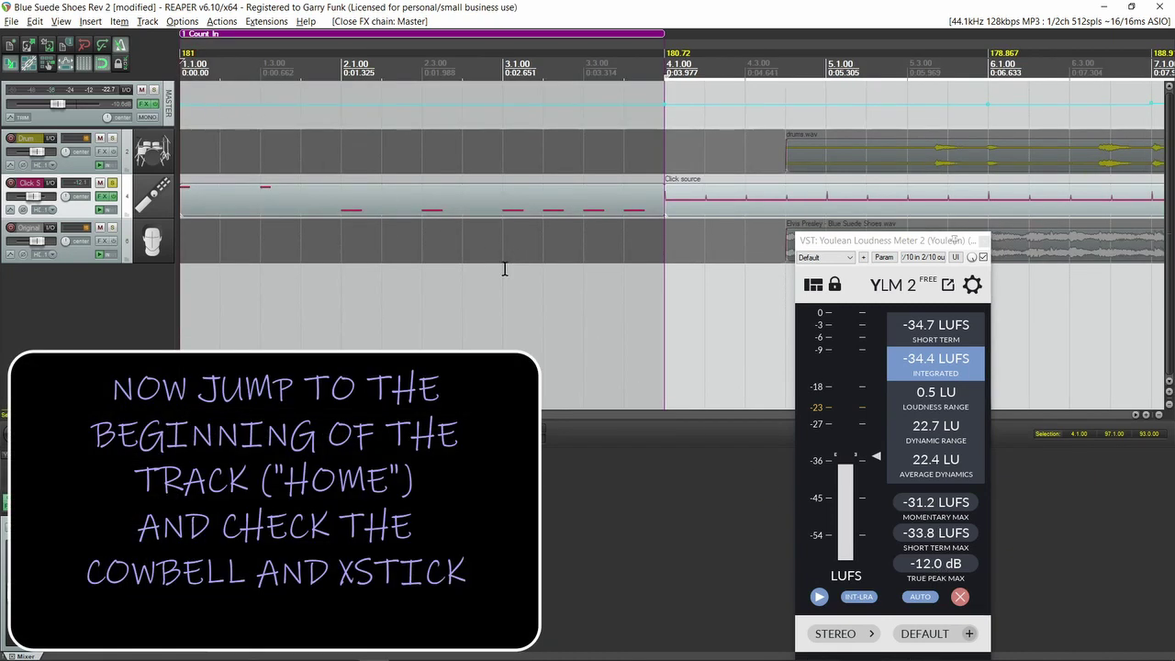
{"action": "left_click", "coordinate": [959, 598]}
{"action": "key", "text": "space"}
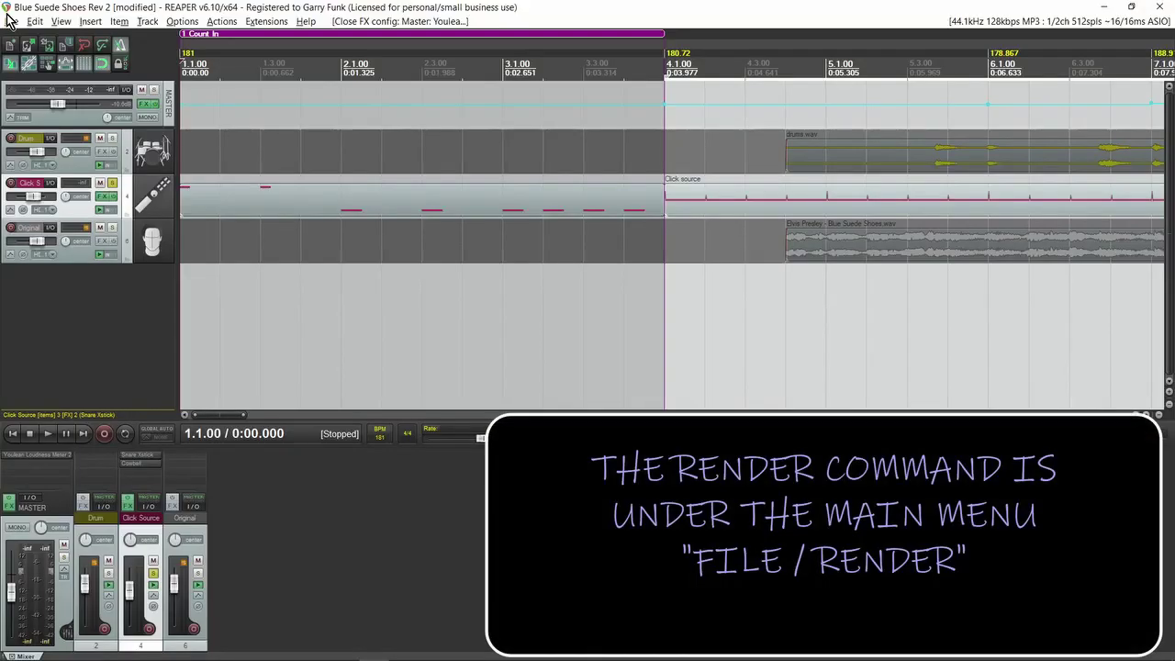
Step: Set up a render to file with Stems (selected tracks) as source and D:\Audio\Reaper Projects\08 Tutorials\Tempo Mapping\Click Track Creation as directory
{"action": "left_click", "coordinate": [13, 22]}
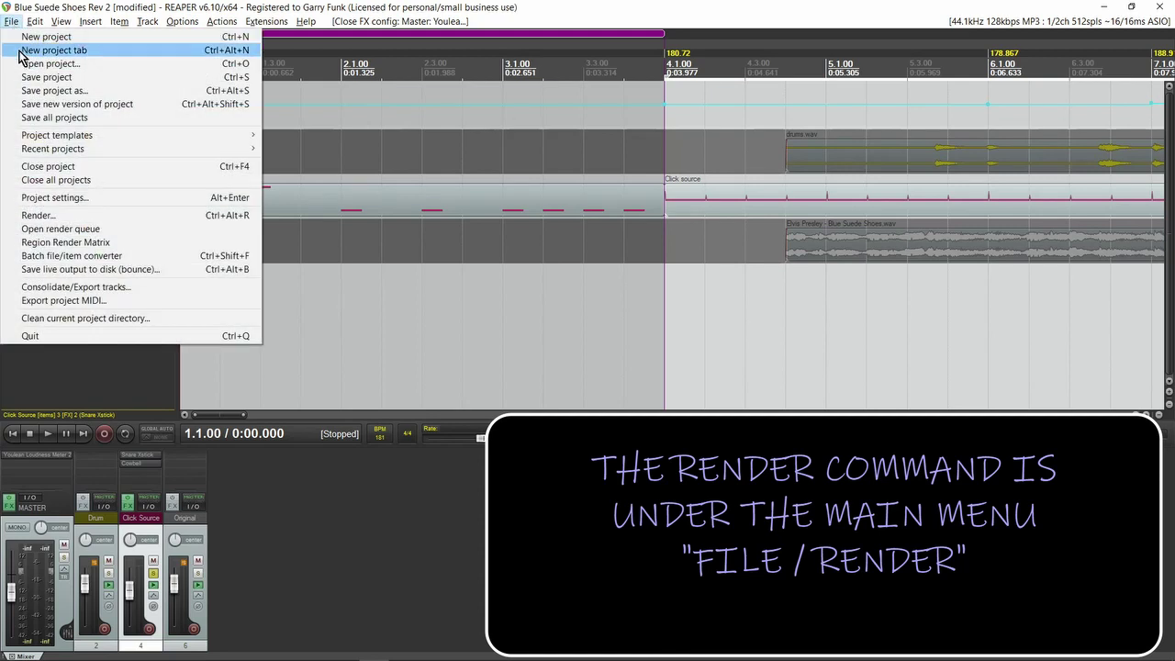
{"action": "left_click", "coordinate": [98, 217]}
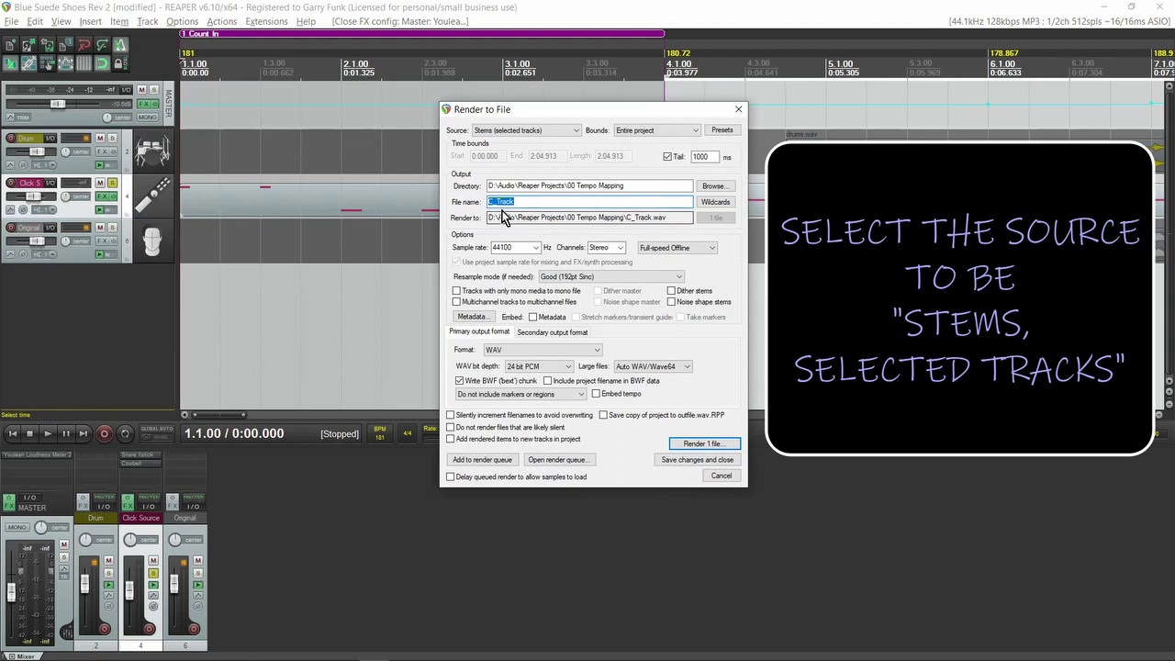
{"action": "left_click", "coordinate": [576, 132]}
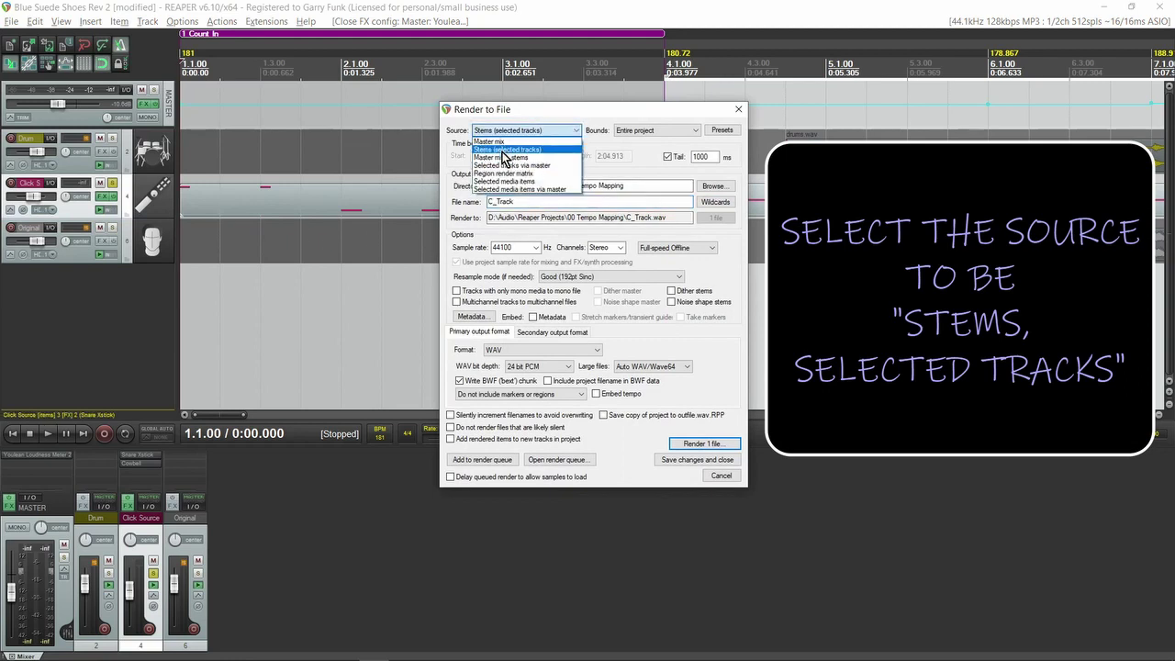
{"action": "left_click", "coordinate": [554, 154]}
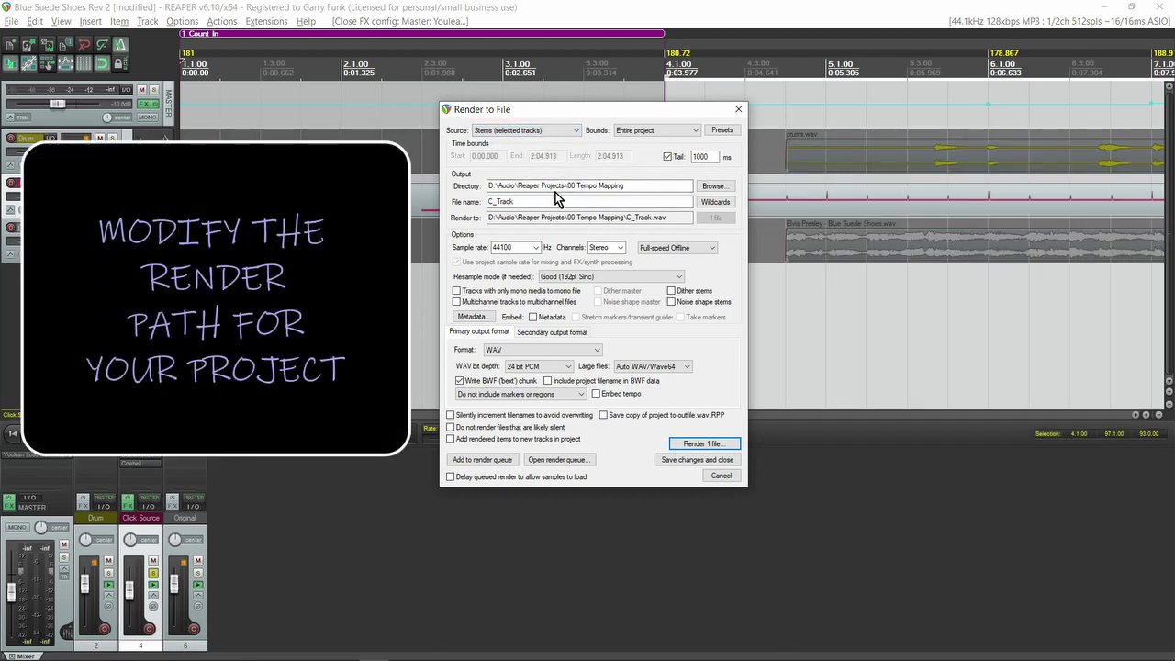
{"action": "left_click", "coordinate": [715, 188]}
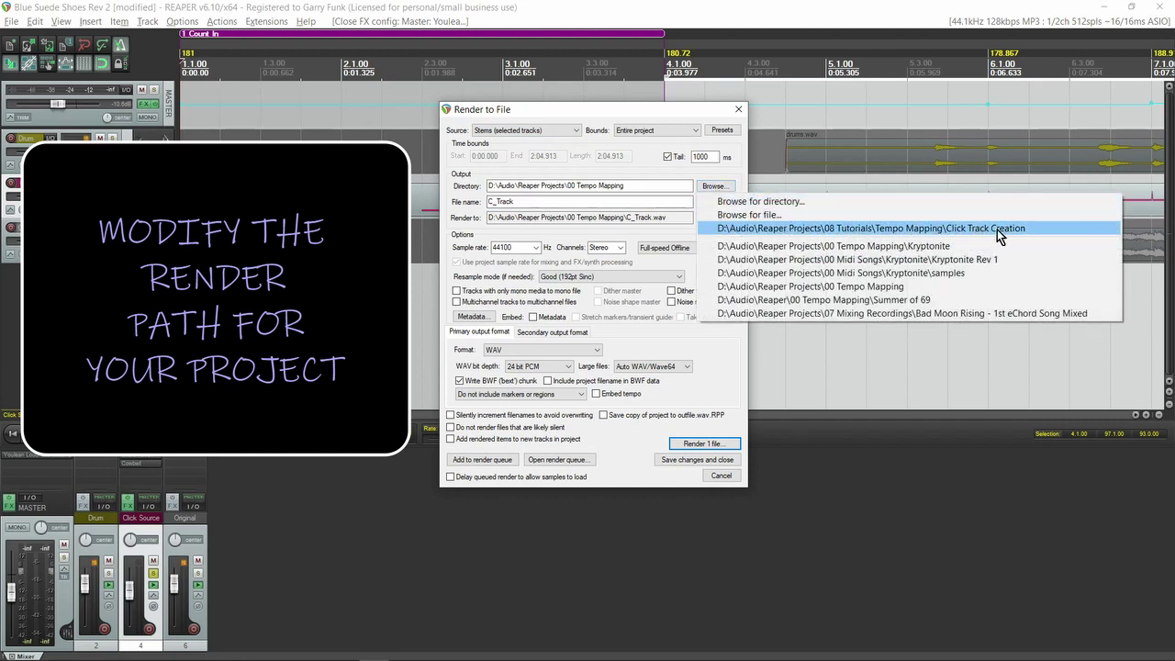
{"action": "left_click", "coordinate": [1035, 227]}
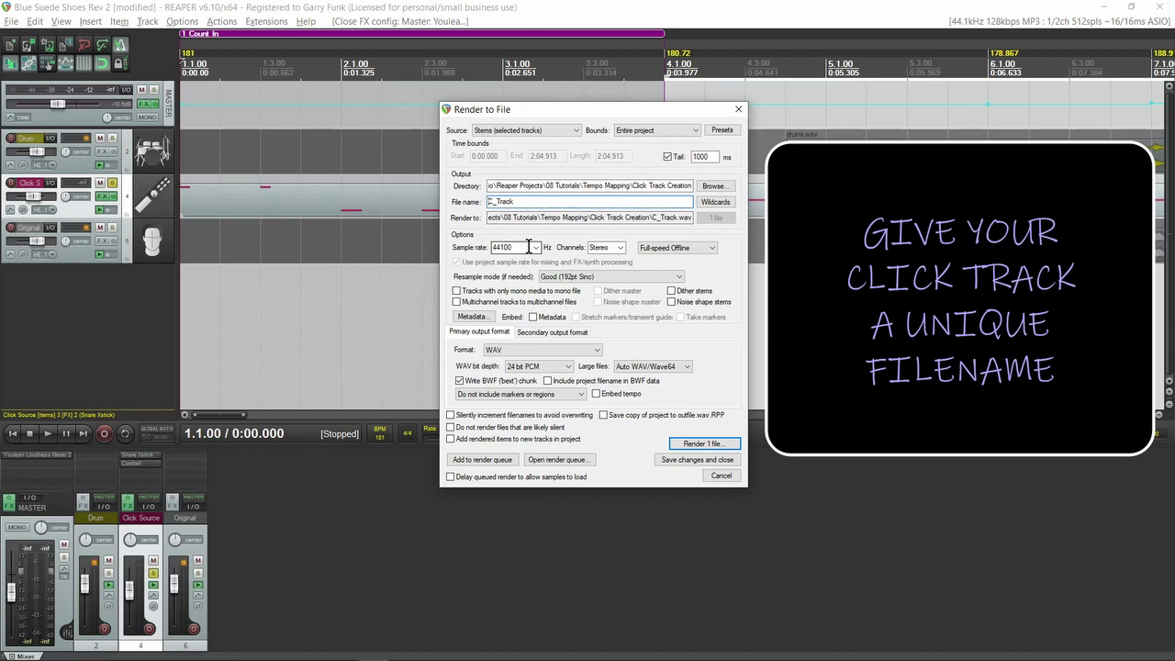
Step: Name the output file "Blue Suede Shoes C_Track", render it as WAV and close the render dialogs
{"action": "type", "text": "bL"}
{"action": "type", "text": "Blue Sued"}
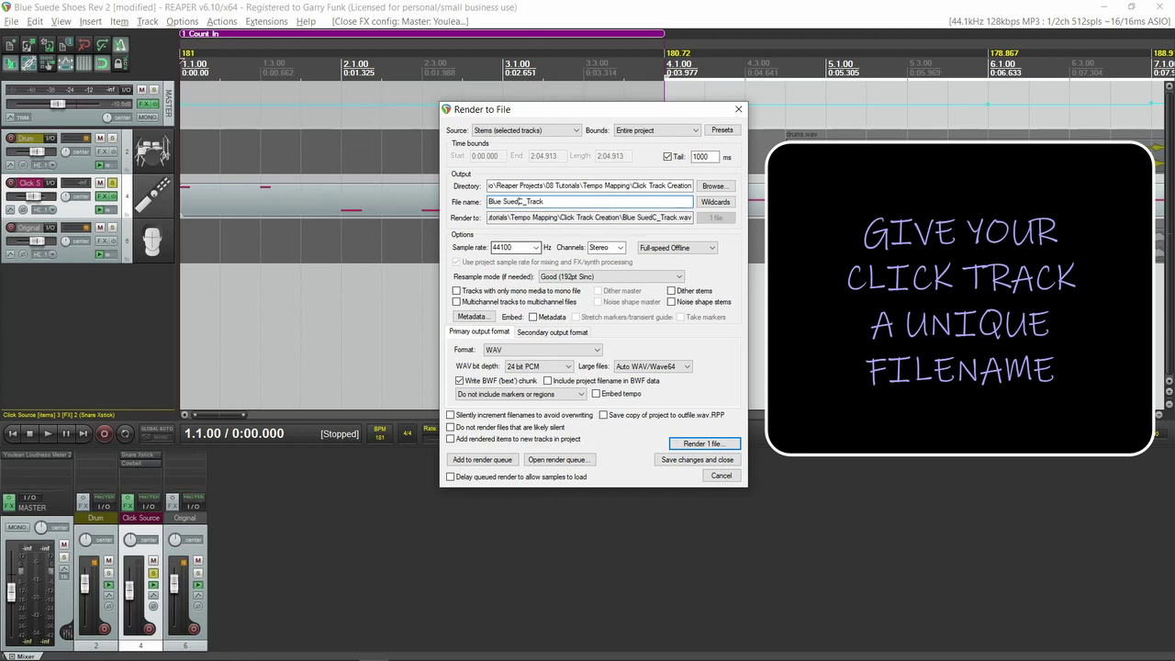
{"action": "type", "text": "e Shoes"}
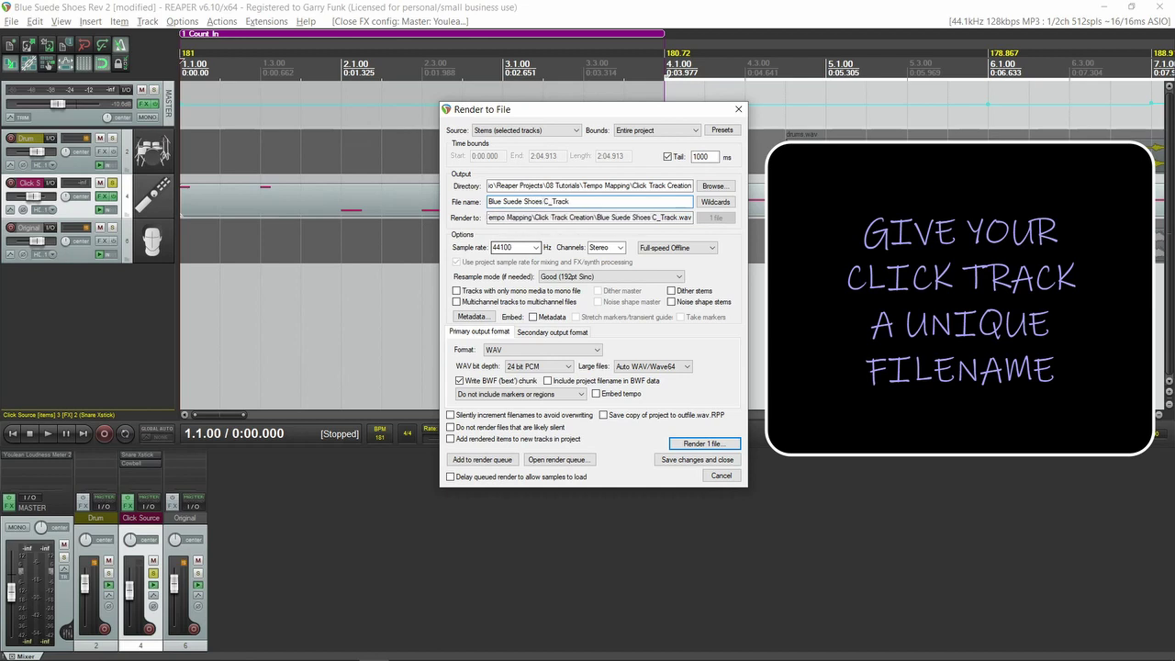
{"action": "left_click", "coordinate": [695, 445]}
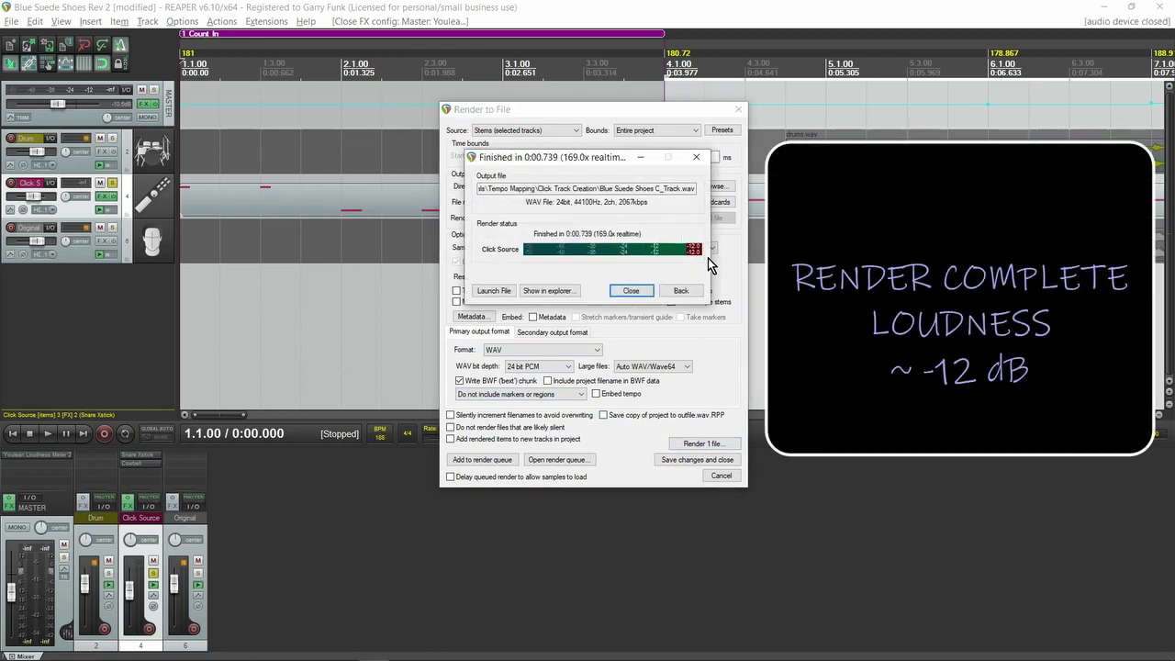
{"action": "left_click", "coordinate": [631, 291]}
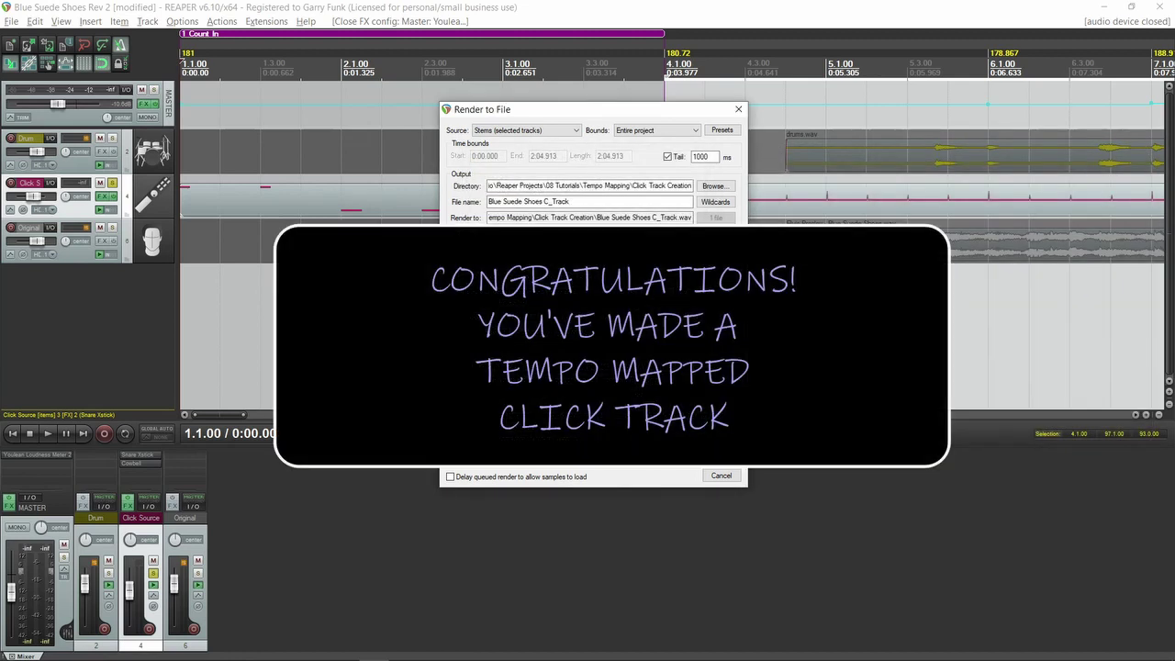
{"action": "left_click", "coordinate": [718, 476]}
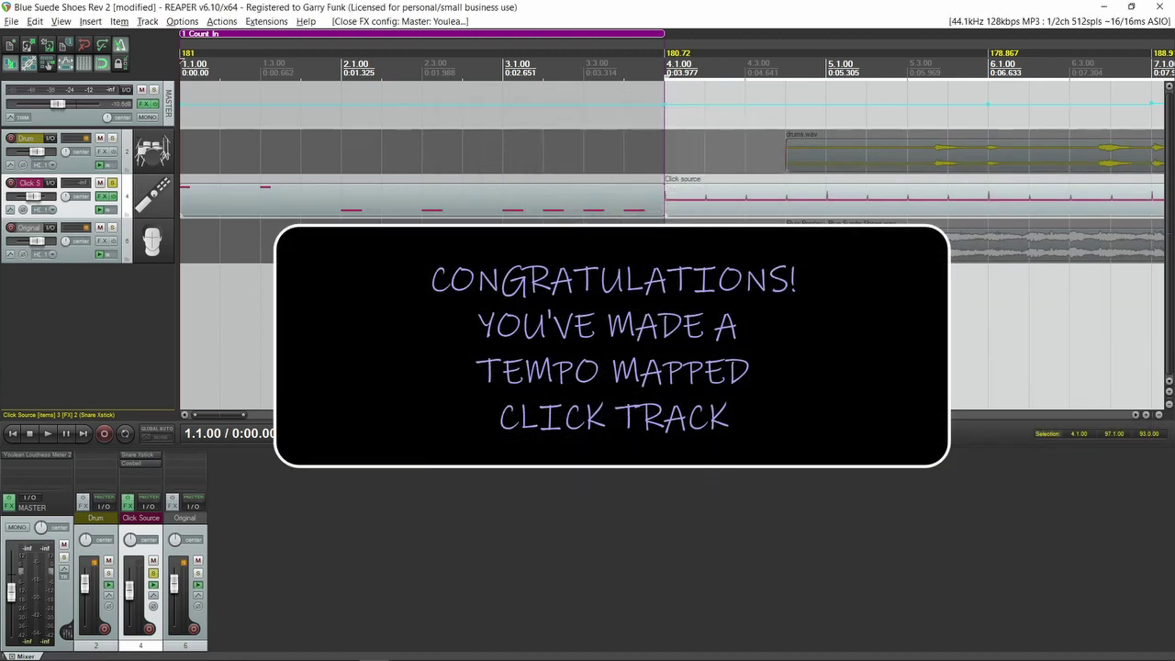